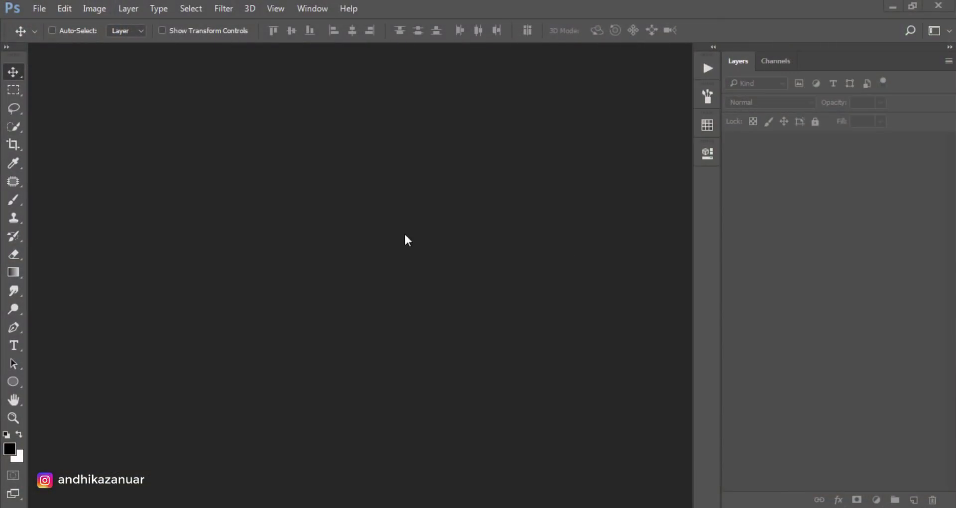
Step: Create a new 3000 × 1800 px, 200 ppi RGB document with a custom gray background
{"action": "left_click", "coordinate": [39, 9]}
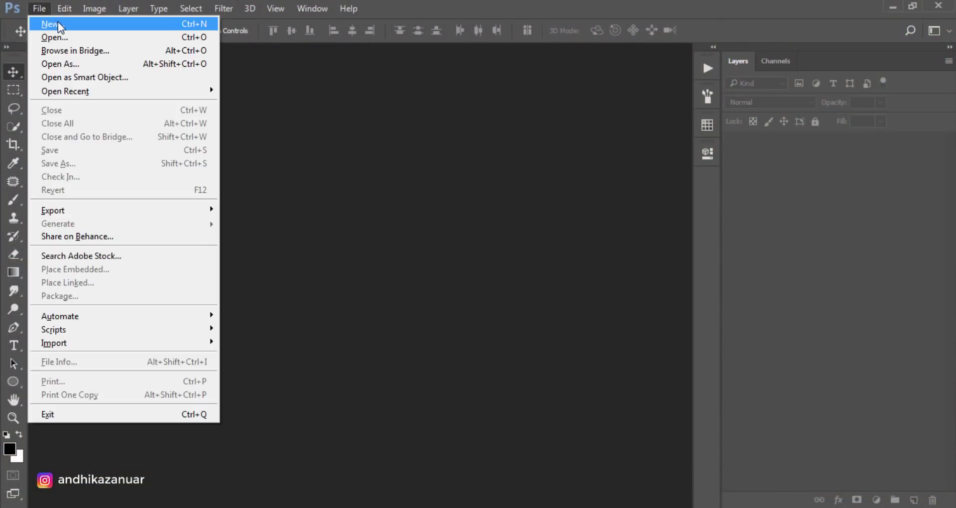
{"action": "left_click", "coordinate": [58, 22]}
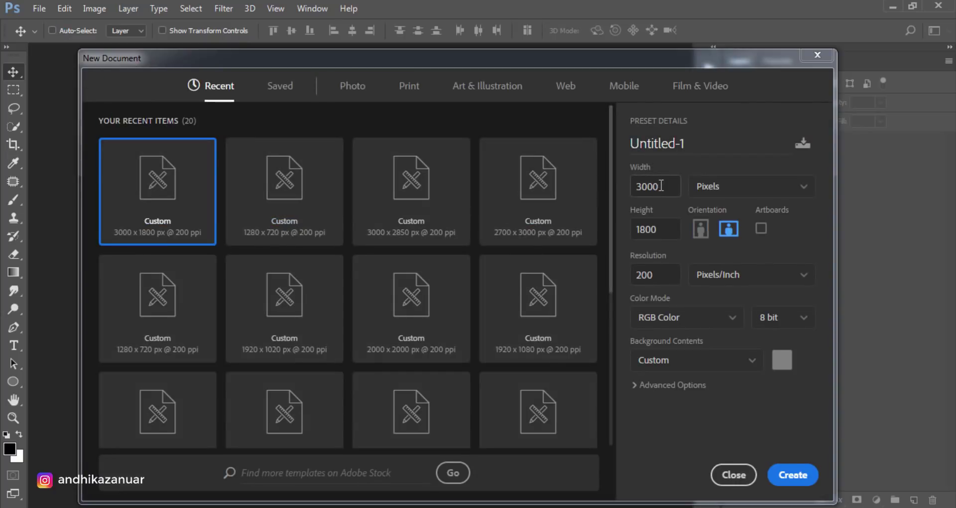
{"action": "left_click", "coordinate": [635, 192]}
{"action": "left_click", "coordinate": [663, 229]}
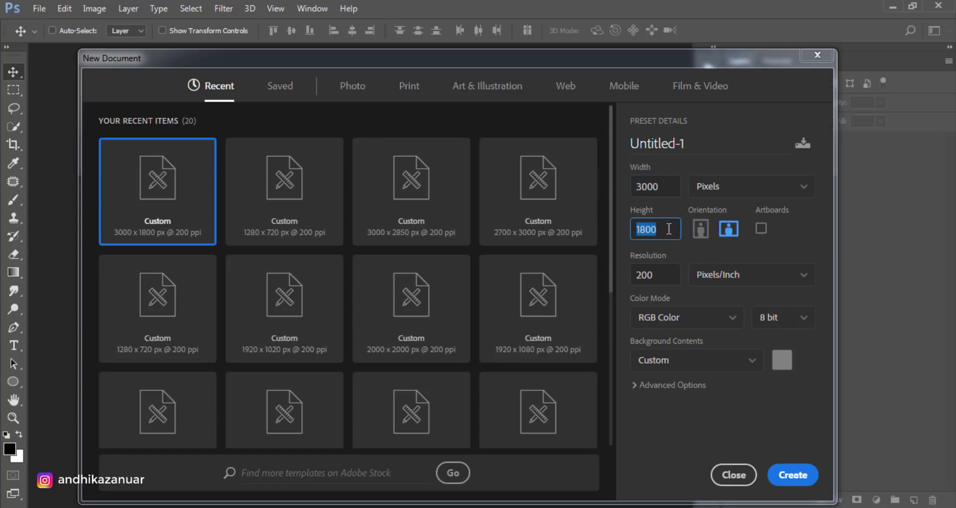
{"action": "left_click", "coordinate": [791, 474]}
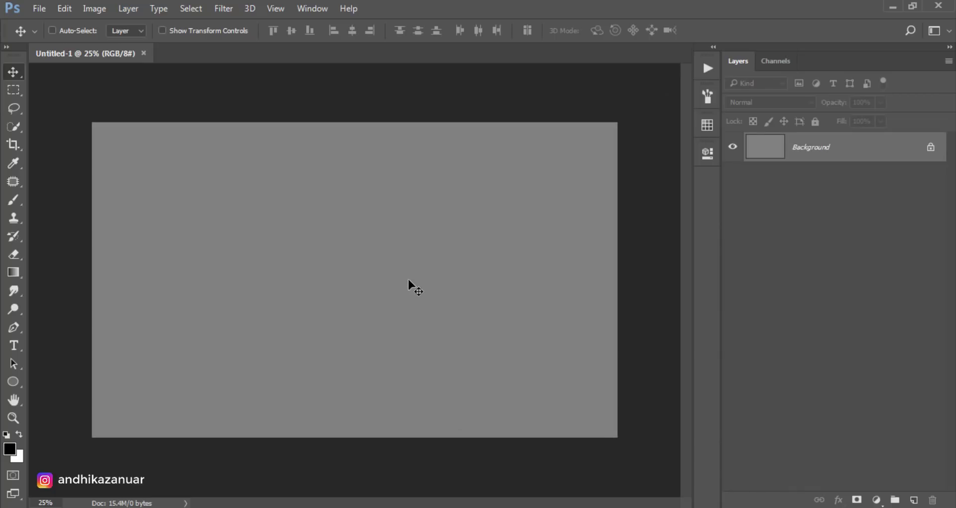
Step: Place the sunset sky photo into the document as an embedded layer
{"action": "scroll", "coordinate": [407, 279], "scroll_direction": "up", "scroll_amount": 1}
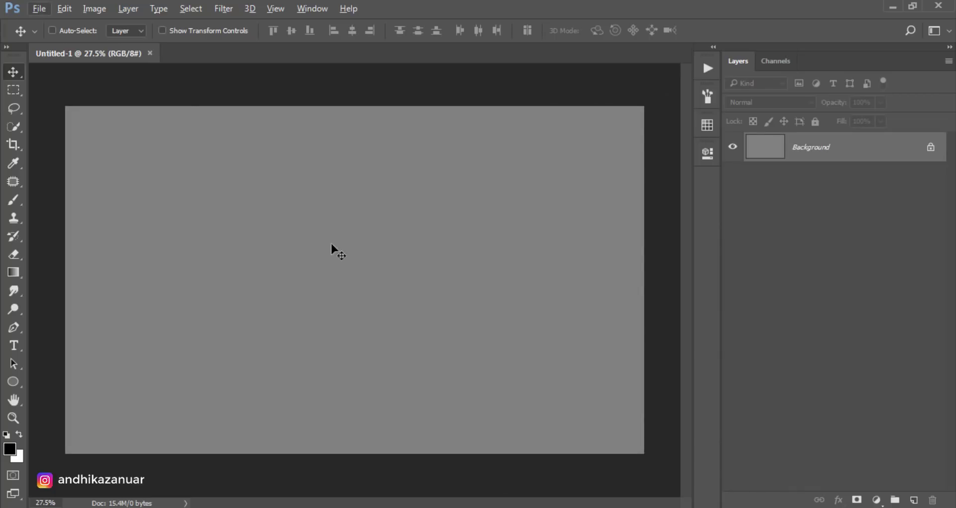
{"action": "left_click", "coordinate": [38, 9]}
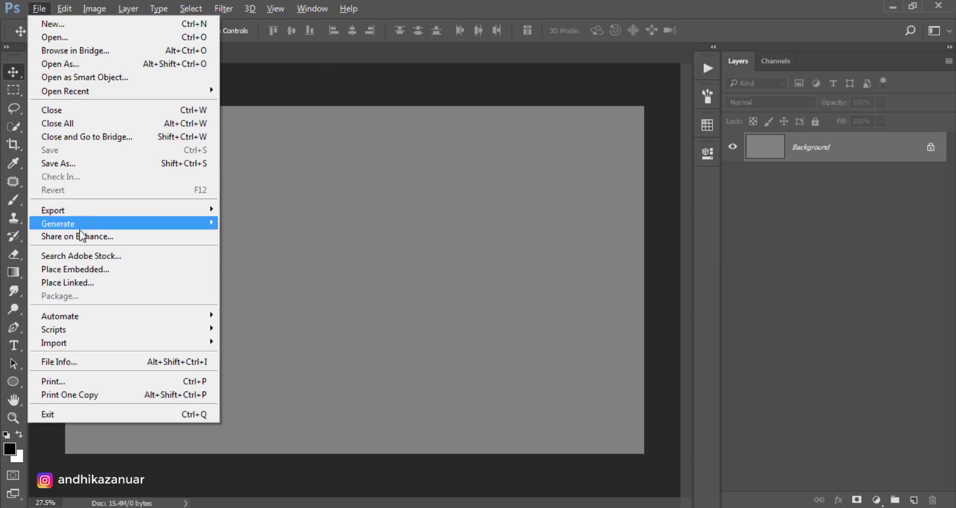
{"action": "left_click", "coordinate": [86, 268]}
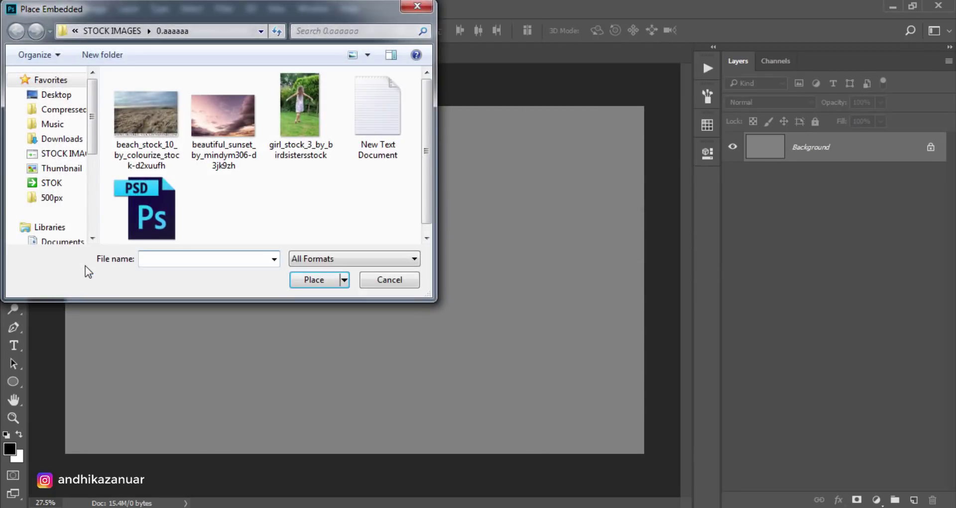
{"action": "left_click", "coordinate": [219, 150]}
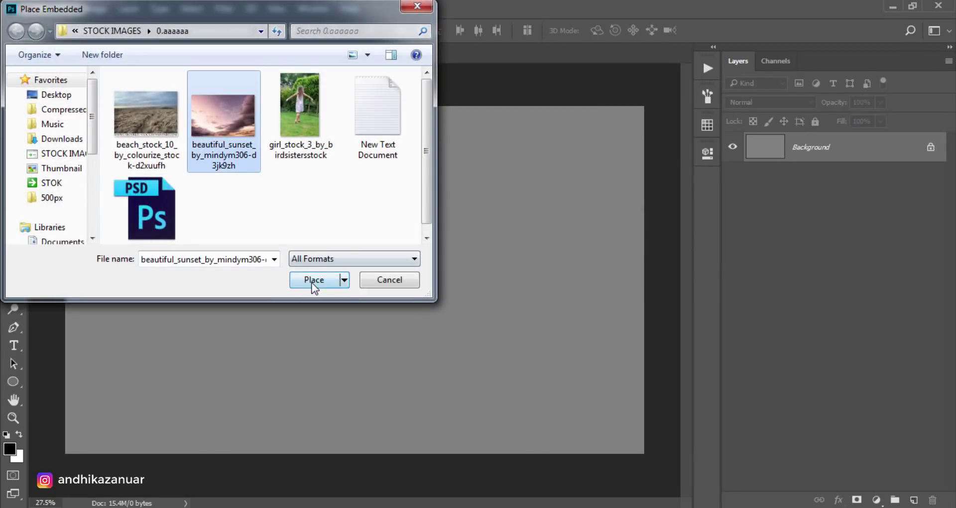
{"action": "left_click", "coordinate": [313, 280]}
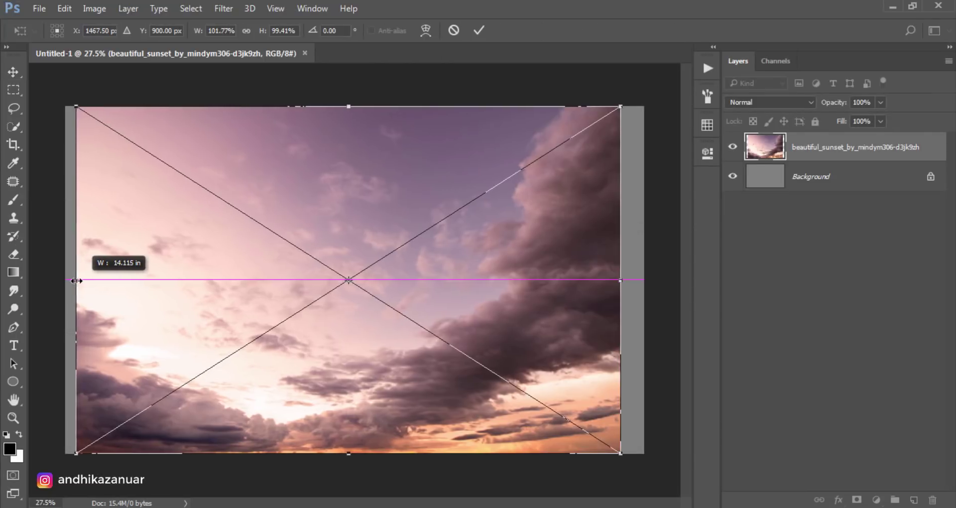
Step: Stretch the sky to both canvas edges, flip it horizontally and commit the transform
{"action": "left_click_drag", "start_coordinate": [90, 282], "coordinate": [67, 282]}
{"action": "left_click_drag", "start_coordinate": [616, 281], "coordinate": [639, 281]}
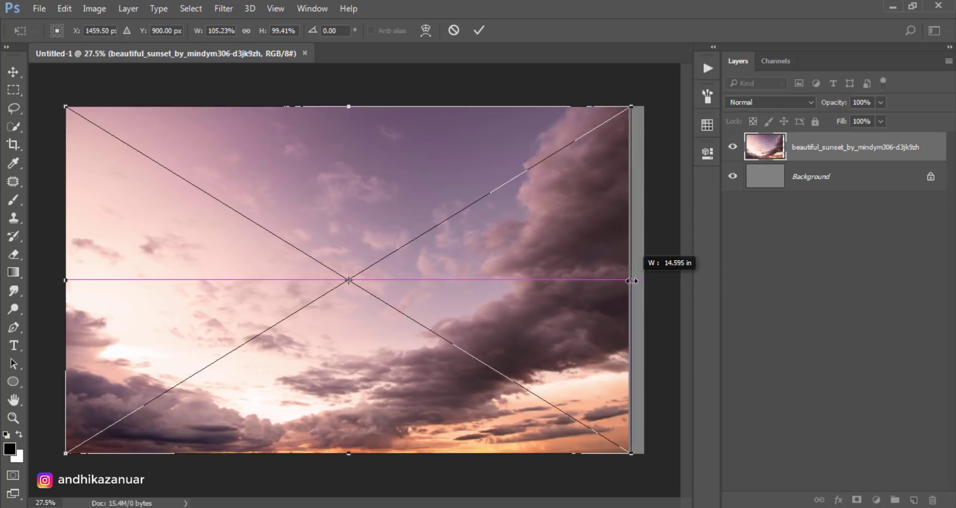
{"action": "right_click", "coordinate": [415, 279]}
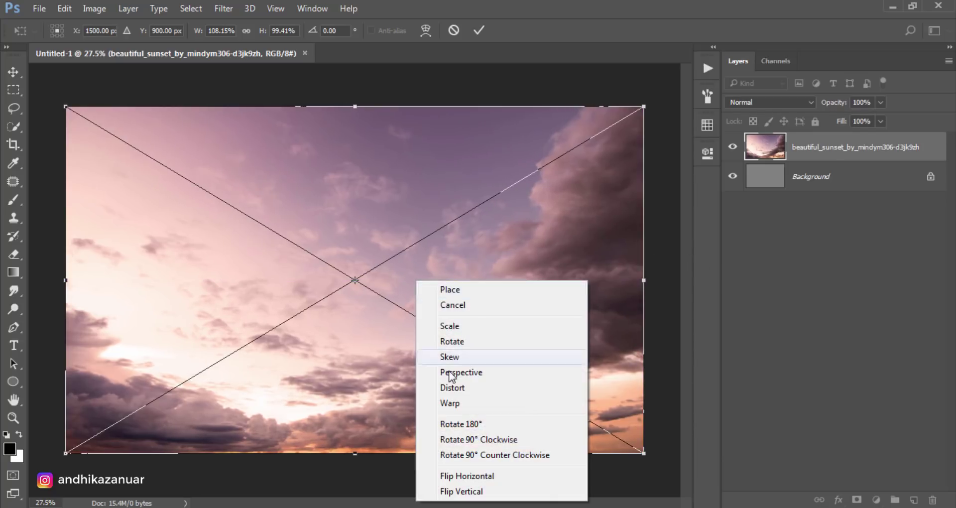
{"action": "left_click", "coordinate": [470, 470]}
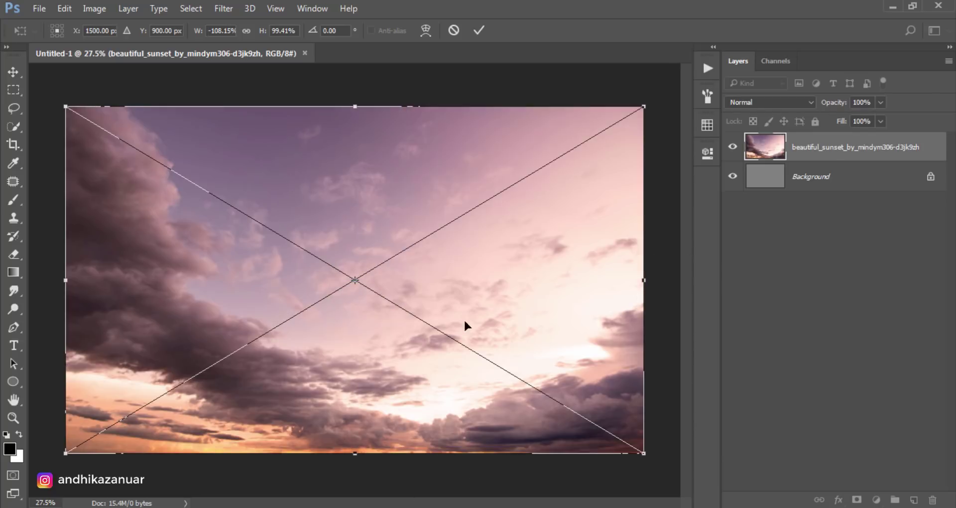
{"action": "left_click", "coordinate": [481, 31]}
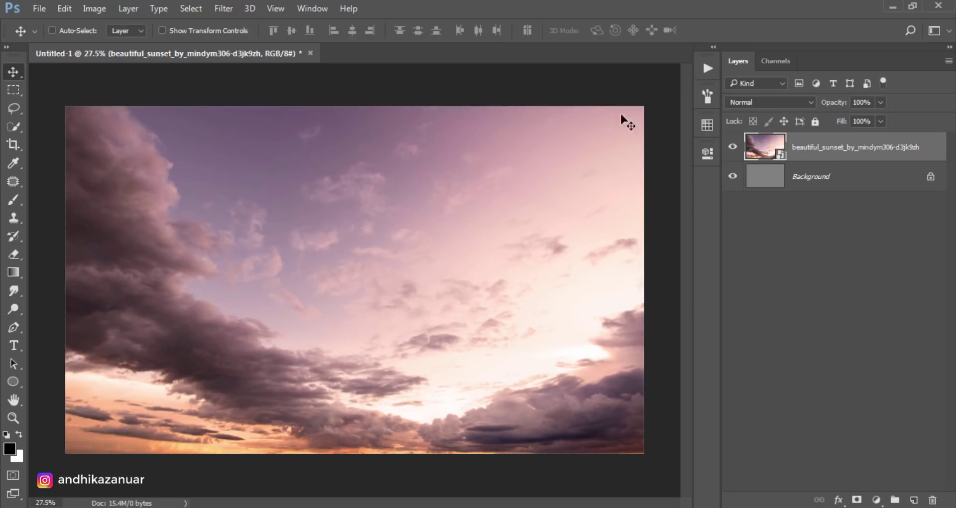
Step: Rasterize the sunset layer and apply Brightness/Contrast with brightness -15 and contrast 100
{"action": "right_click", "coordinate": [804, 159]}
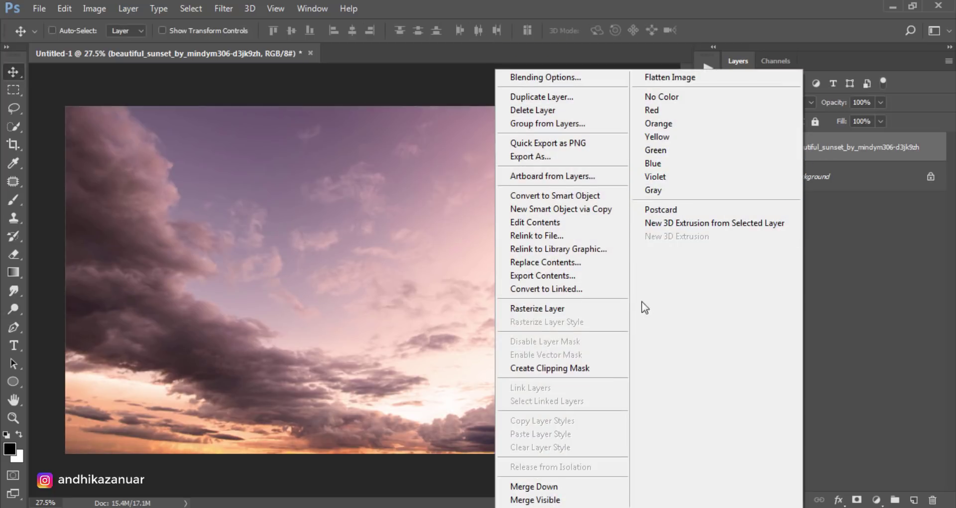
{"action": "left_click", "coordinate": [625, 309]}
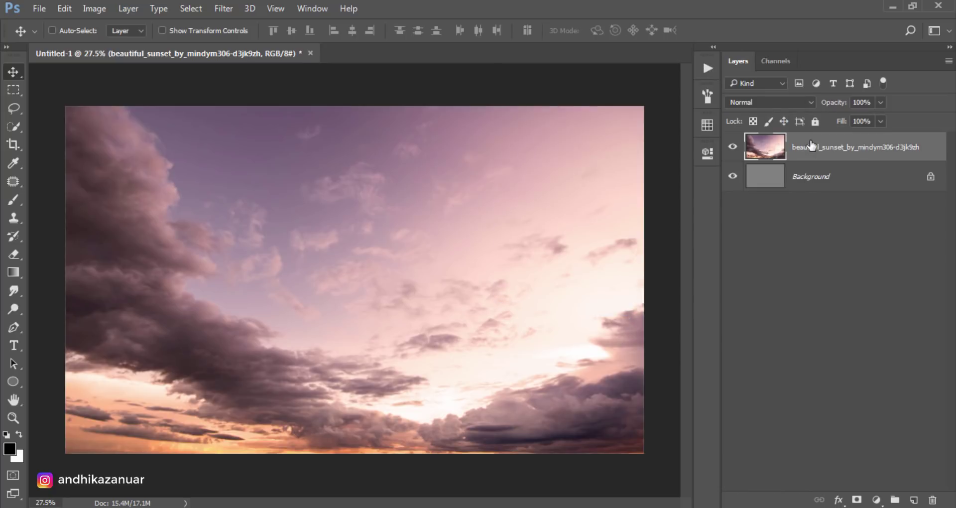
{"action": "left_click", "coordinate": [95, 9]}
{"action": "mouse_move", "coordinate": [116, 44]}
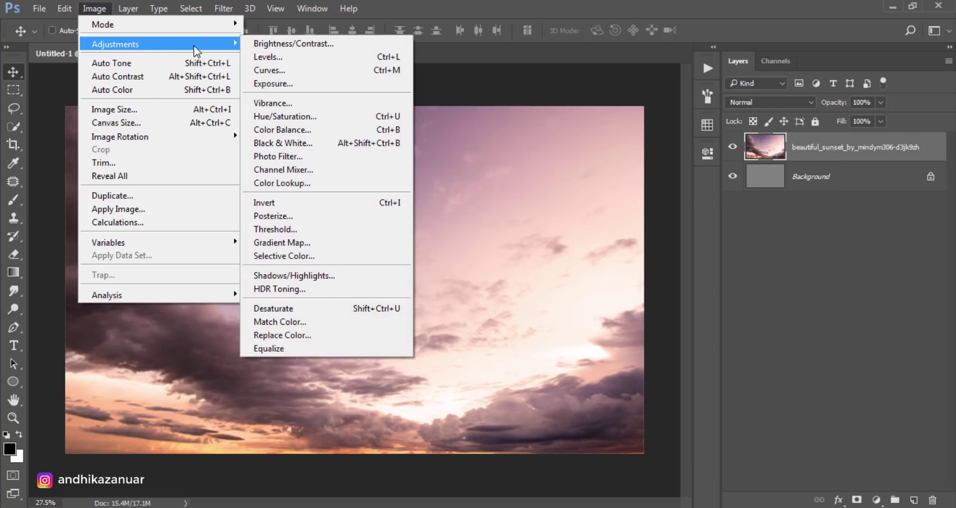
{"action": "left_click", "coordinate": [262, 45]}
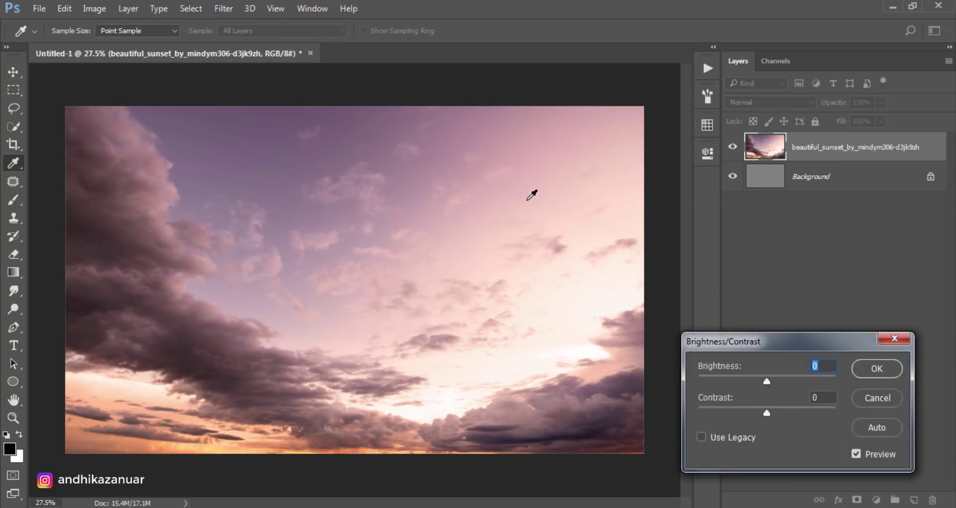
{"action": "left_click_drag", "start_coordinate": [766, 409], "coordinate": [829, 411]}
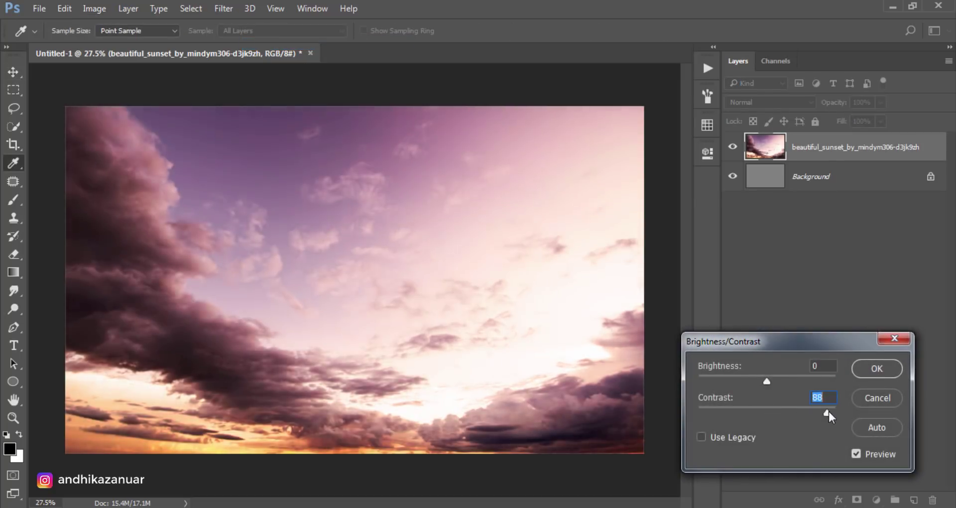
{"action": "left_click_drag", "start_coordinate": [767, 382], "coordinate": [760, 382]}
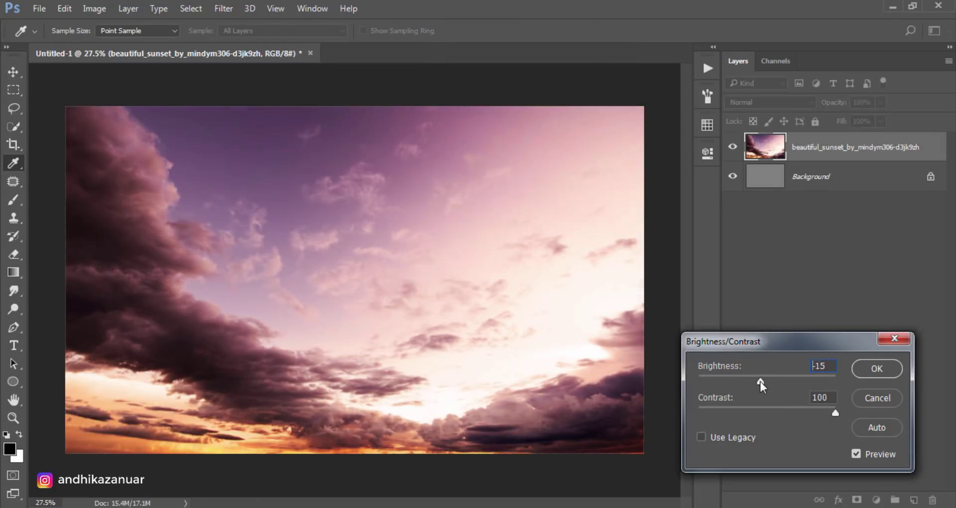
{"action": "left_click", "coordinate": [857, 450]}
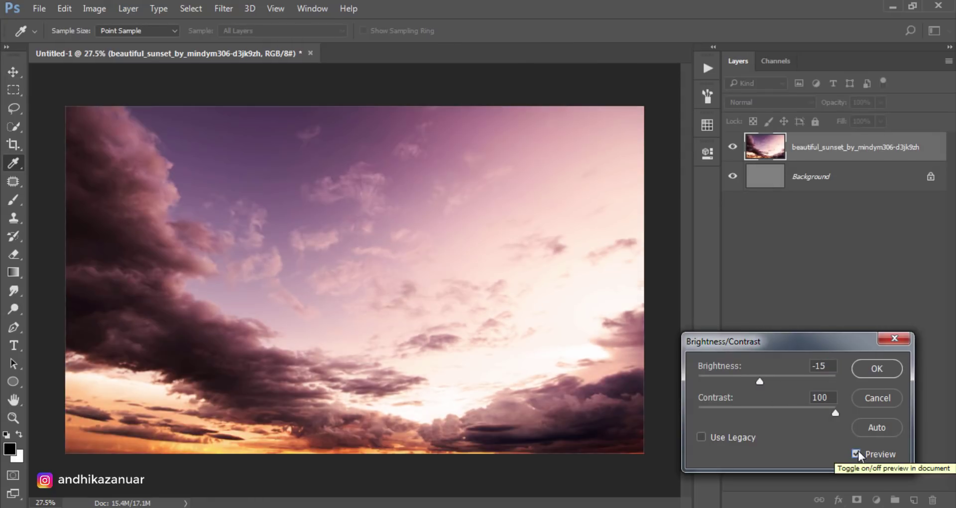
{"action": "left_click", "coordinate": [868, 372]}
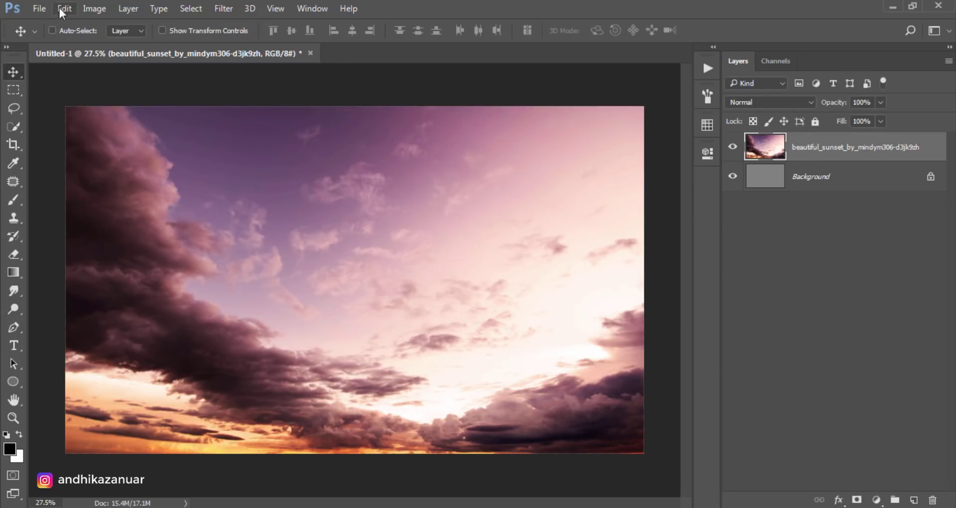
Step: Place the dry grass field photo into the document as an embedded layer
{"action": "left_click", "coordinate": [40, 9]}
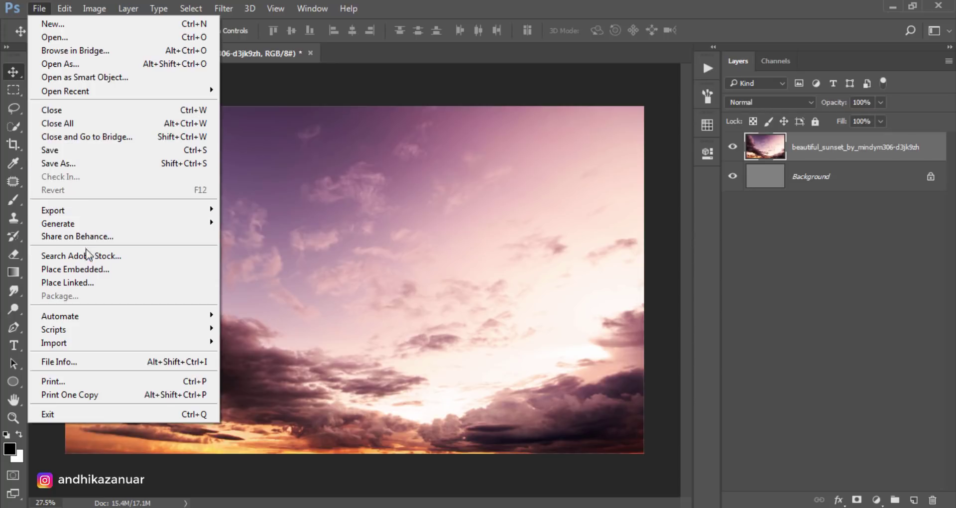
{"action": "left_click", "coordinate": [94, 269]}
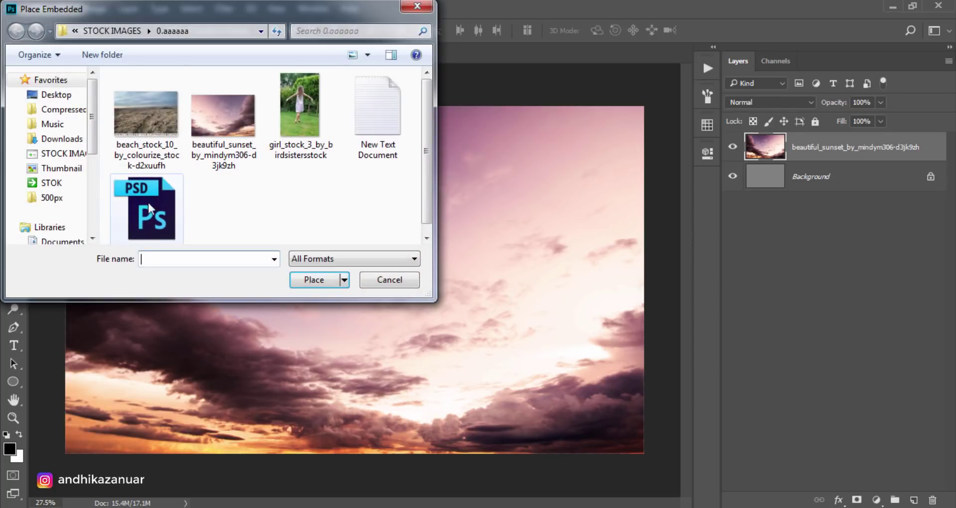
{"action": "left_click", "coordinate": [164, 146]}
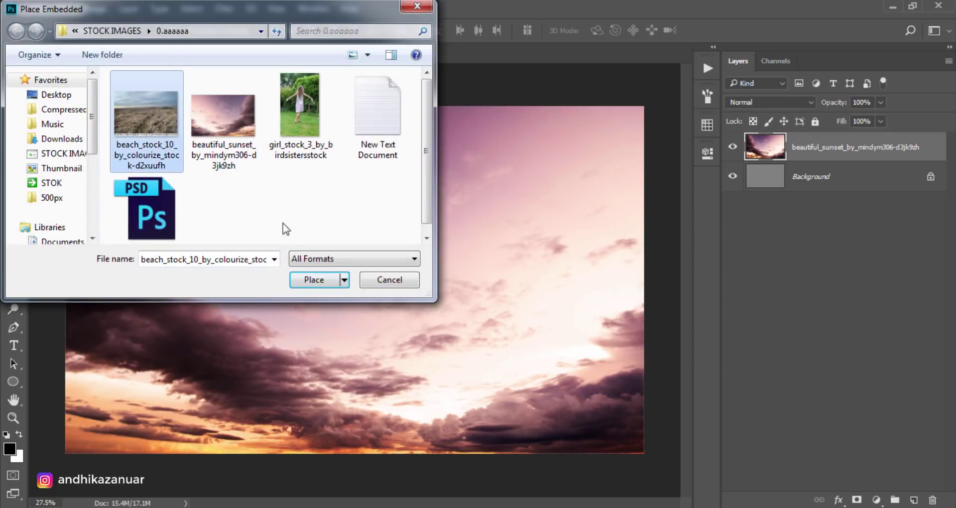
{"action": "left_click", "coordinate": [322, 281]}
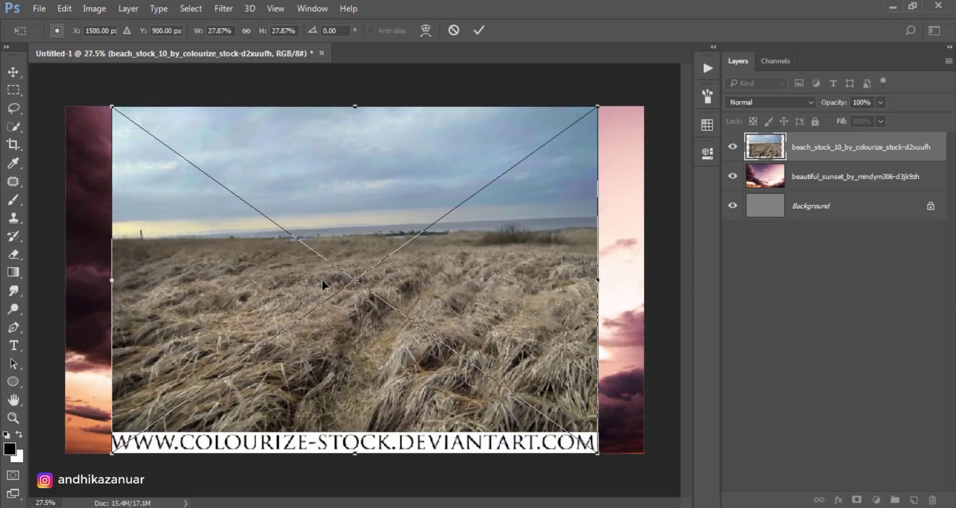
Step: Stretch the grass field across the canvas width and squeeze it into the lower half
{"action": "left_click_drag", "start_coordinate": [112, 280], "coordinate": [66, 280]}
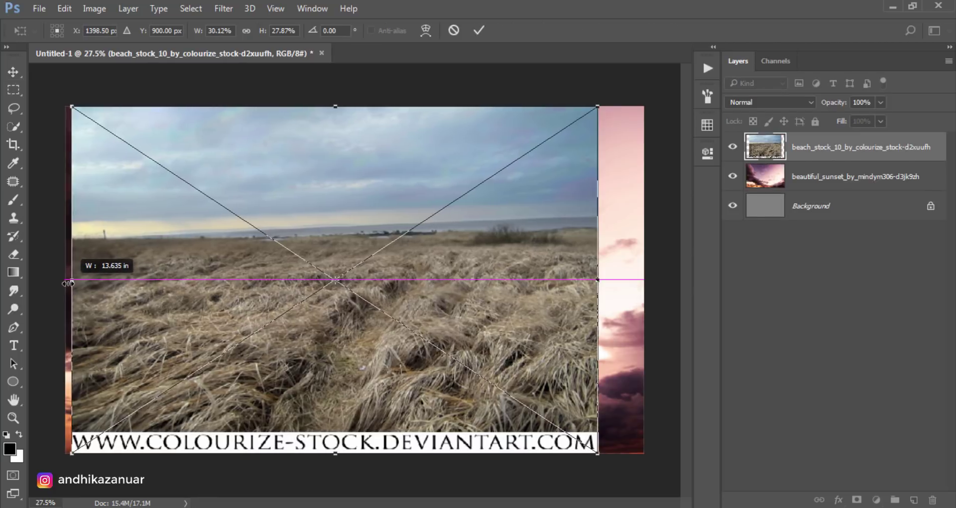
{"action": "left_click_drag", "start_coordinate": [597, 280], "coordinate": [643, 280]}
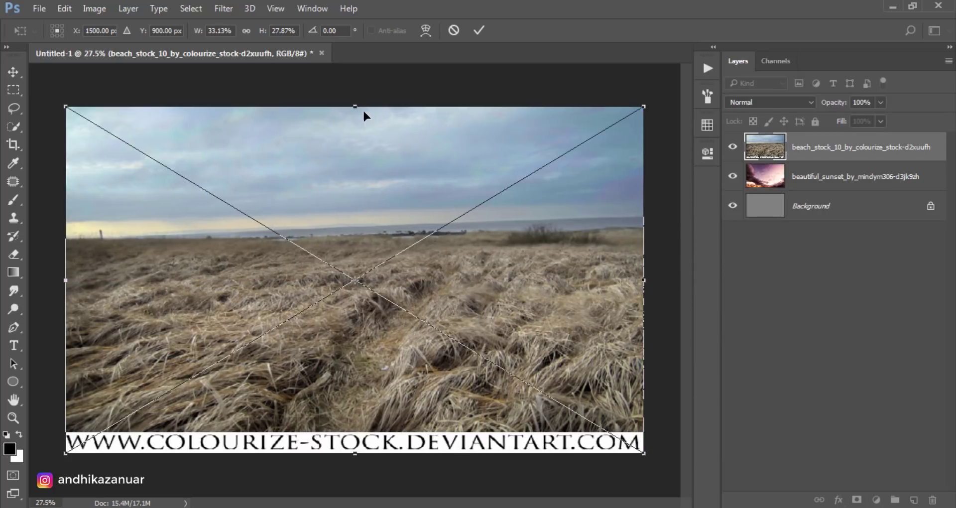
{"action": "mouse_move", "coordinate": [354, 122]}
{"action": "left_mouse_down"}
{"action": "mouse_move", "coordinate": [346, 298]}
{"action": "mouse_move", "coordinate": [356, 303]}
{"action": "left_mouse_up"}
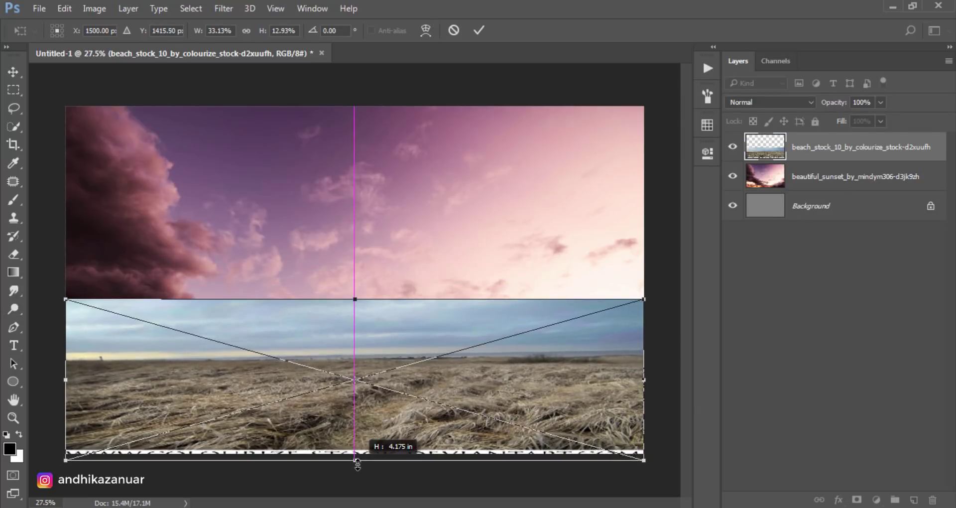
{"action": "left_click_drag", "start_coordinate": [354, 453], "coordinate": [355, 467]}
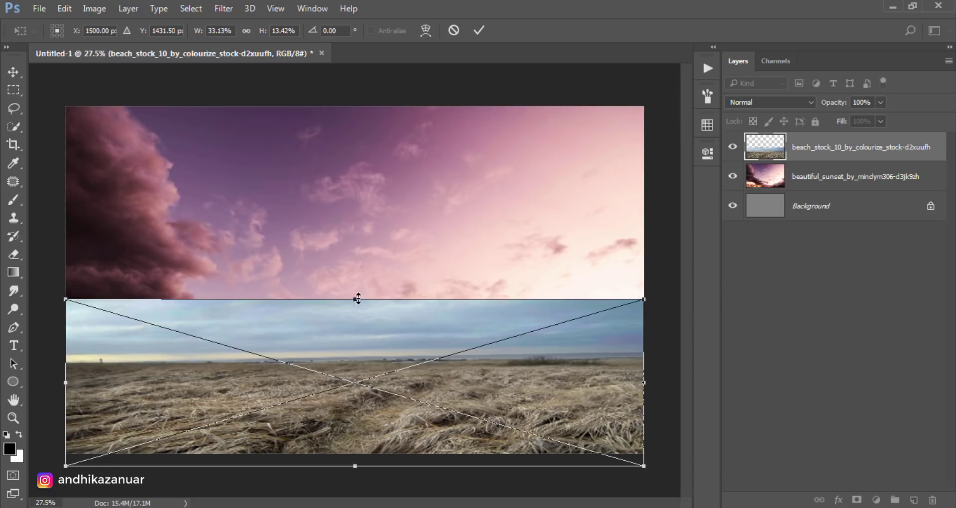
{"action": "left_click_drag", "start_coordinate": [357, 299], "coordinate": [358, 303]}
{"action": "left_click", "coordinate": [479, 31]}
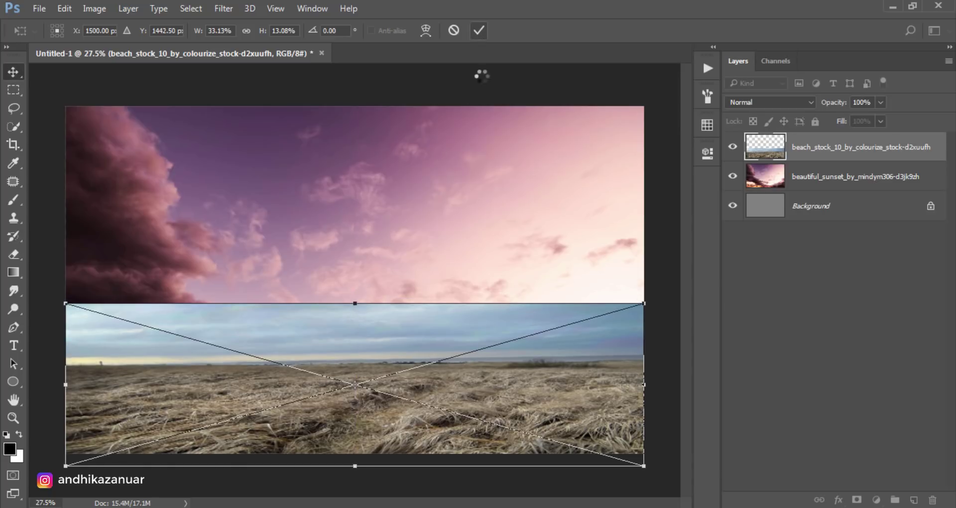
Step: Rasterize the grass layer, add a mask and gradient-fade its pale sky above the horizon
{"action": "right_click", "coordinate": [796, 157]}
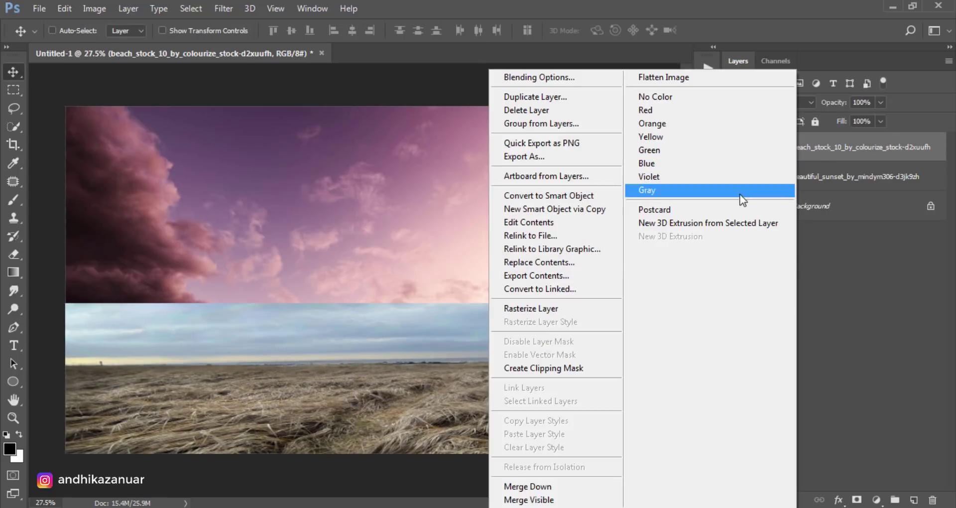
{"action": "left_click", "coordinate": [584, 308]}
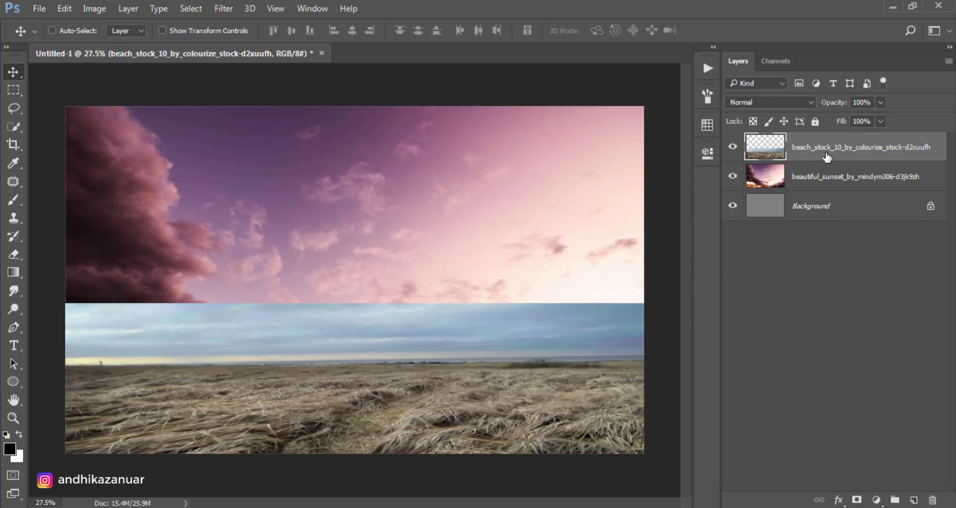
{"action": "left_click", "coordinate": [856, 499]}
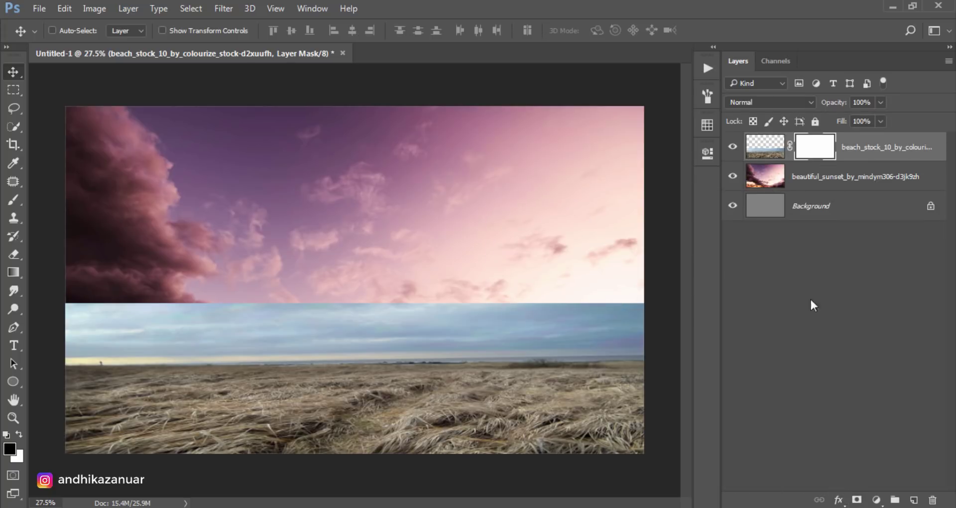
{"action": "left_click", "coordinate": [14, 272]}
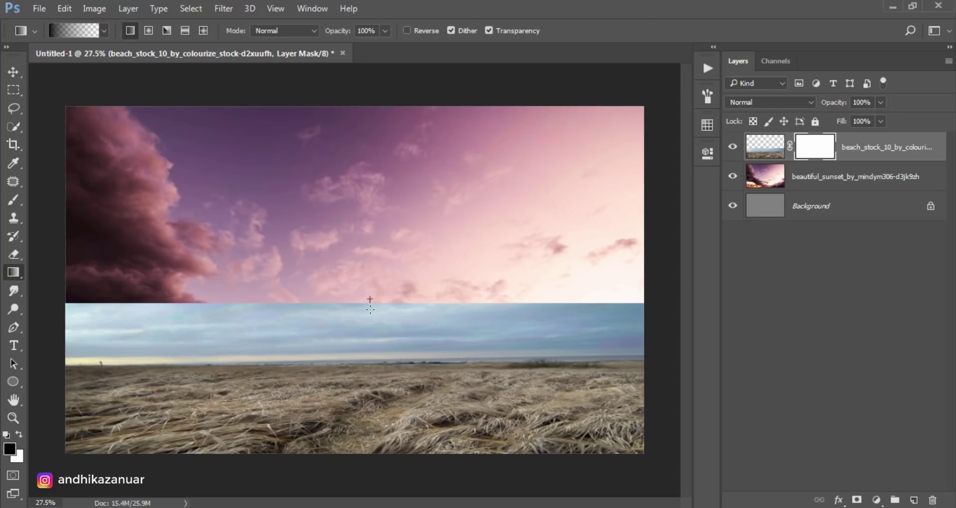
{"action": "left_click_drag", "start_coordinate": [370, 300], "coordinate": [371, 382]}
{"action": "left_click_drag", "start_coordinate": [375, 354], "coordinate": [375, 389]}
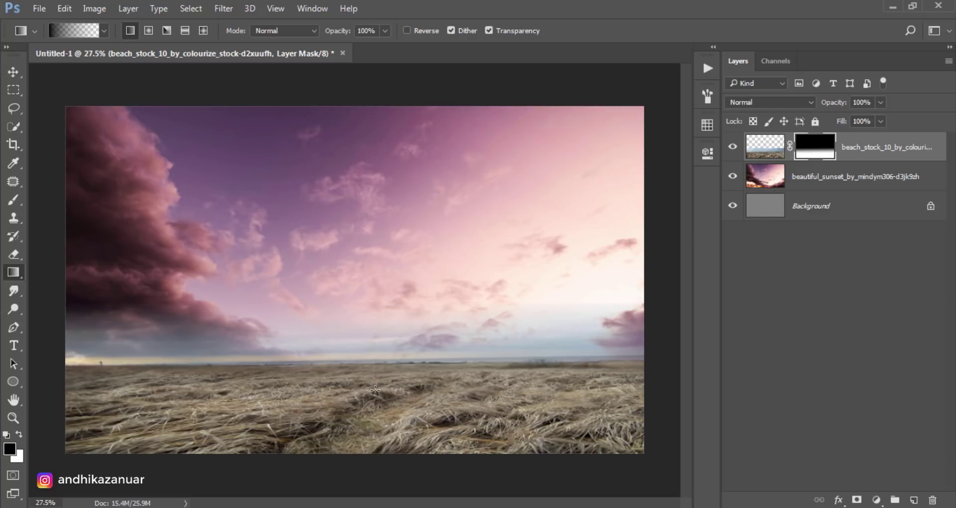
{"action": "left_click_drag", "start_coordinate": [374, 333], "coordinate": [373, 390]}
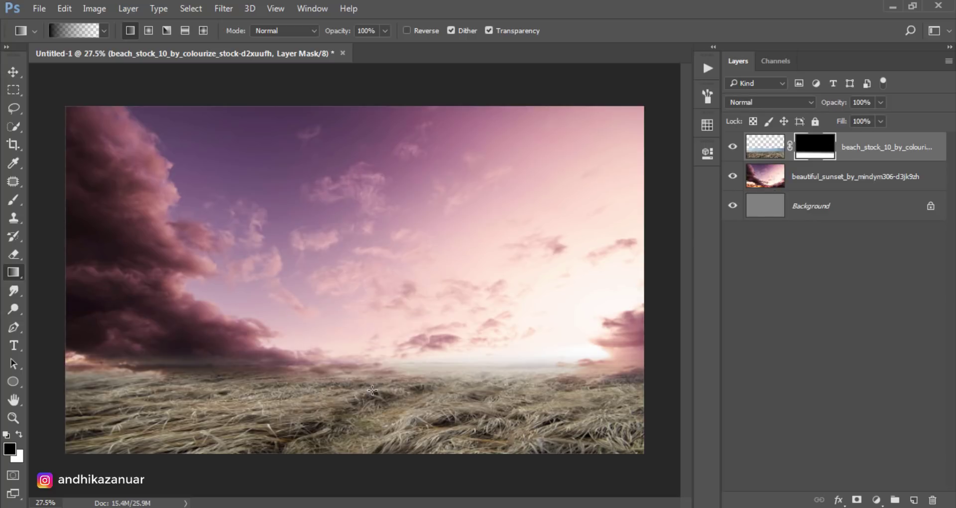
{"action": "left_click_drag", "start_coordinate": [371, 312], "coordinate": [371, 394]}
{"action": "left_click_drag", "start_coordinate": [370, 315], "coordinate": [371, 410]}
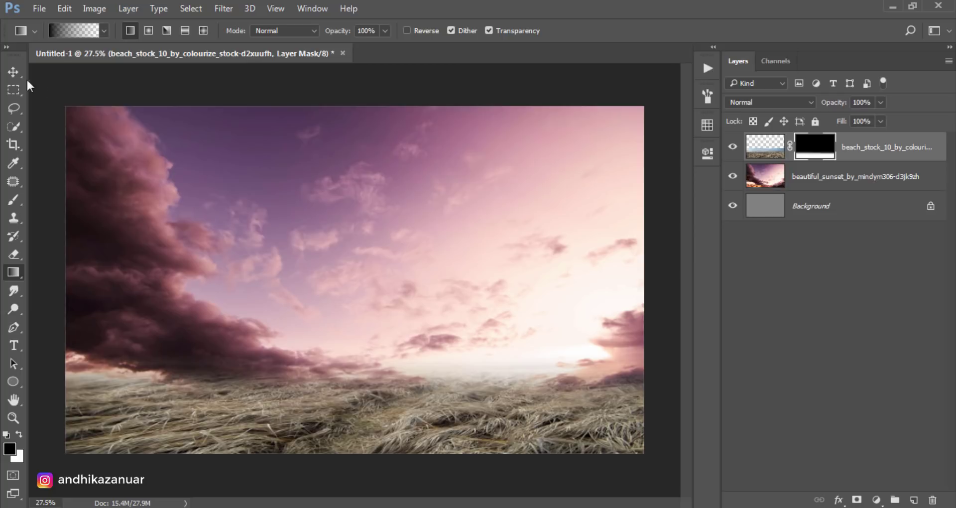
Step: Apply the gradient layer mask permanently to the grass layer
{"action": "left_click", "coordinate": [13, 72]}
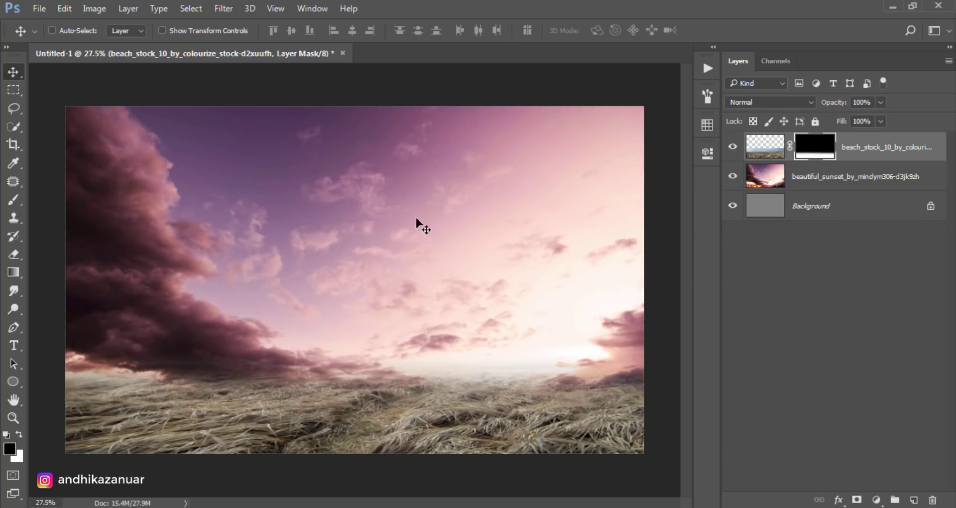
{"action": "right_click", "coordinate": [813, 155]}
{"action": "left_click", "coordinate": [803, 199]}
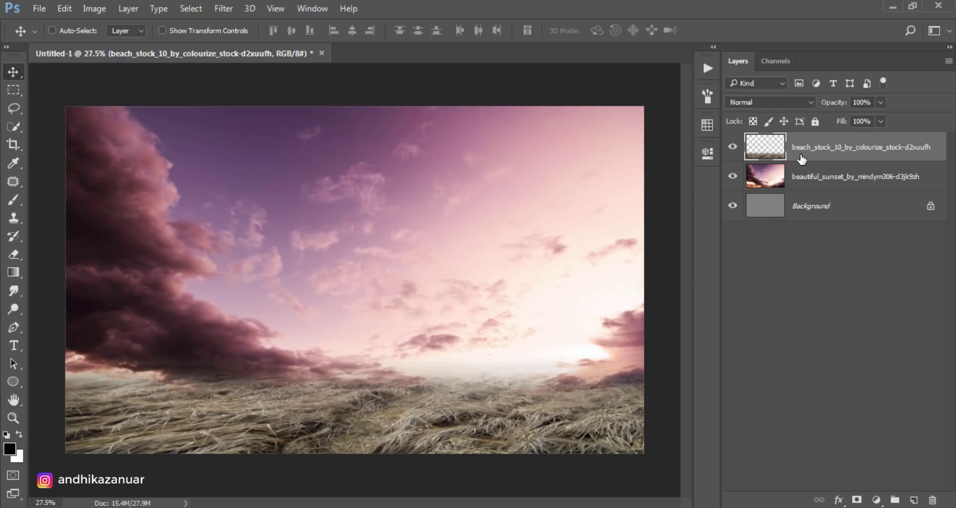
Step: Apply a midtone Color Balance of +12, -13, -11 to the grass field
{"action": "key", "text": "ctrl+b"}
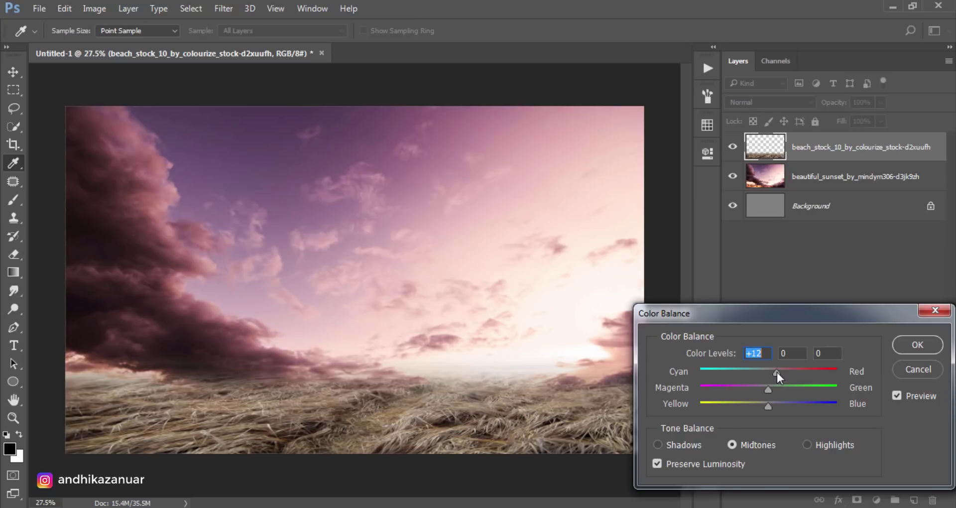
{"action": "mouse_move", "coordinate": [768, 389]}
{"action": "left_mouse_down"}
{"action": "mouse_move", "coordinate": [759, 390]}
{"action": "mouse_move", "coordinate": [760, 404]}
{"action": "left_mouse_up"}
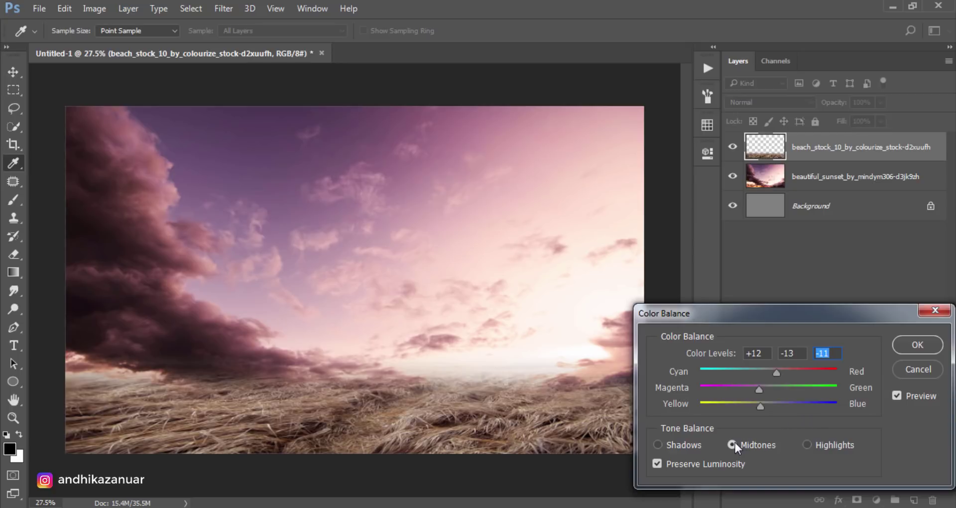
{"action": "left_click", "coordinate": [896, 394]}
{"action": "left_click", "coordinate": [896, 395]}
{"action": "left_click", "coordinate": [916, 343]}
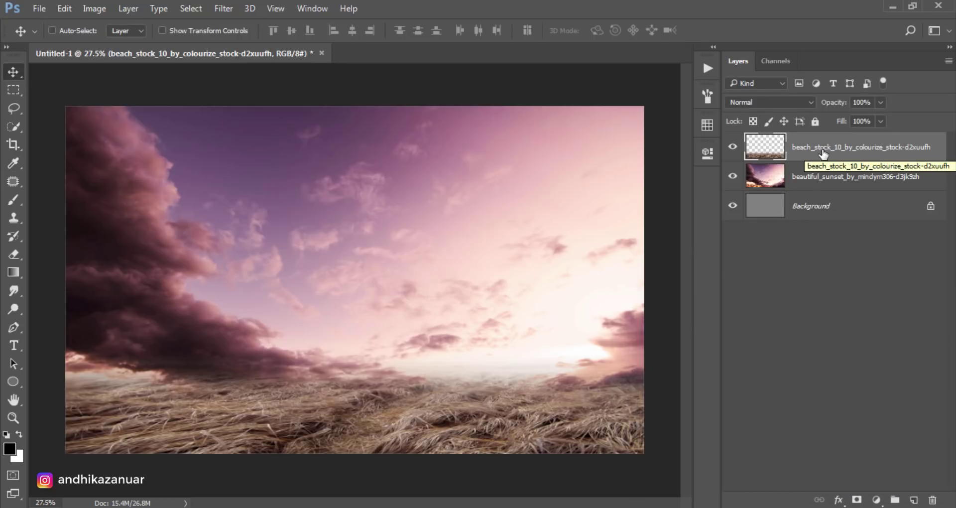
{"action": "left_click", "coordinate": [817, 182]}
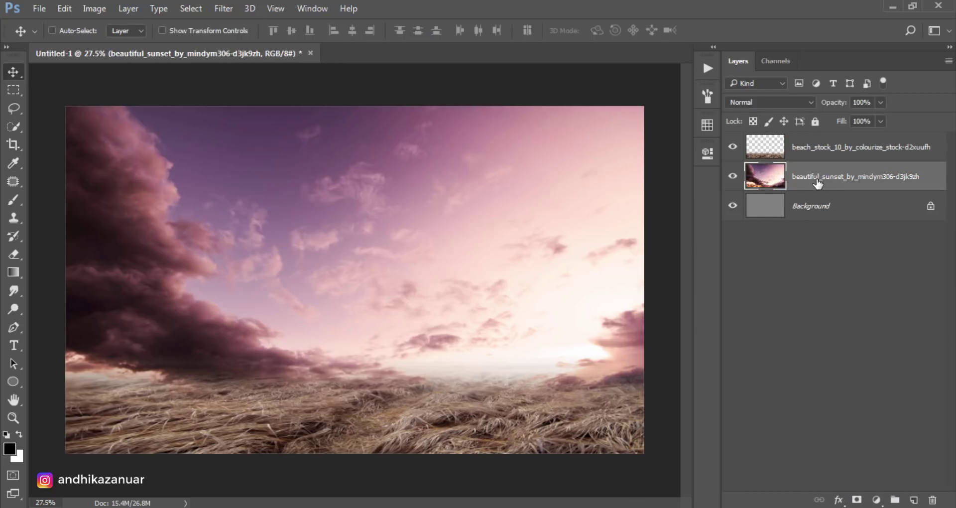
Step: Warp the sunset sky so its right edge bows outward and clouds bend toward the horizon
{"action": "key", "text": "ctrl+t"}
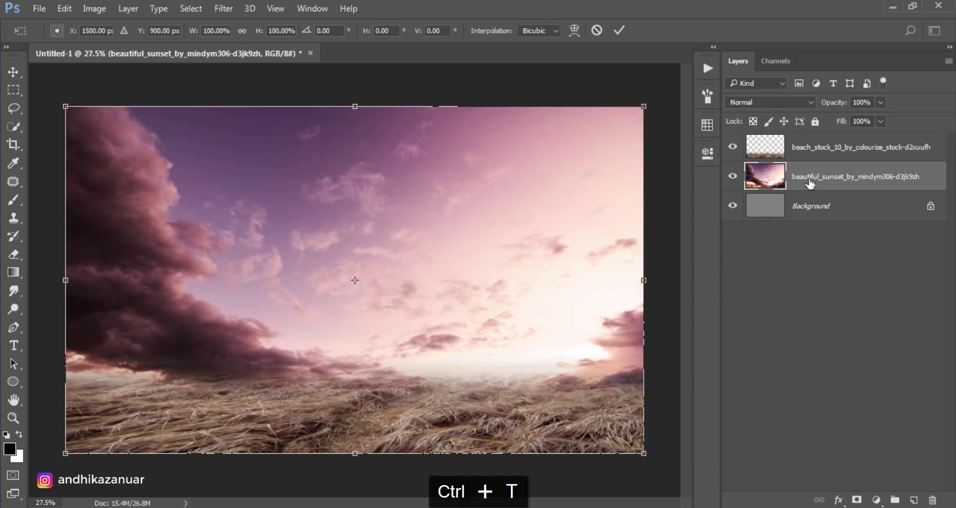
{"action": "right_click", "coordinate": [344, 307]}
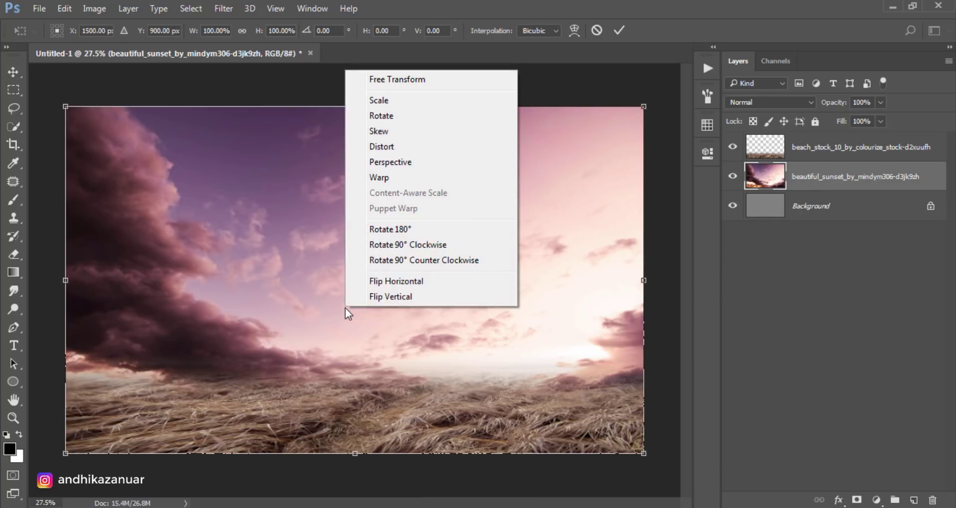
{"action": "left_click", "coordinate": [399, 179]}
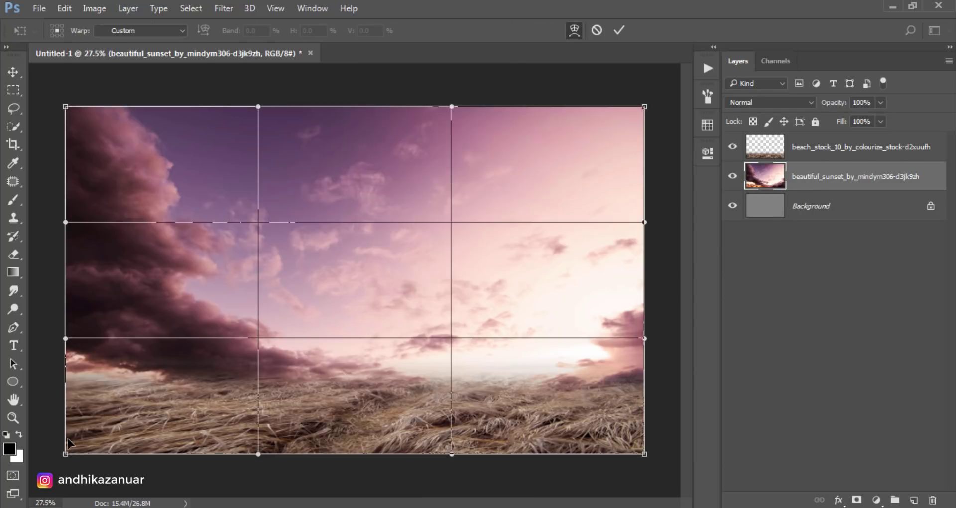
{"action": "left_click_drag", "start_coordinate": [68, 440], "coordinate": [53, 493]}
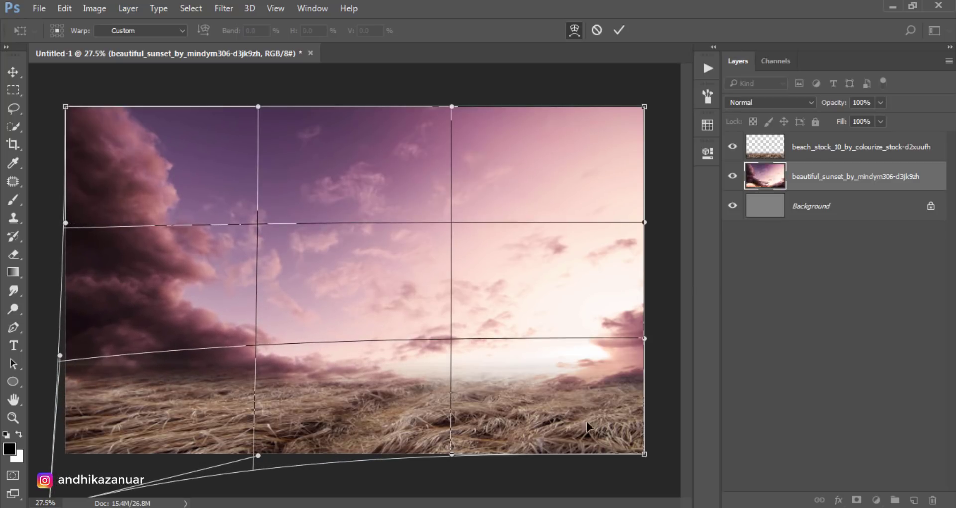
{"action": "left_click_drag", "start_coordinate": [643, 323], "coordinate": [644, 268]}
{"action": "left_click_drag", "start_coordinate": [646, 446], "coordinate": [657, 454]}
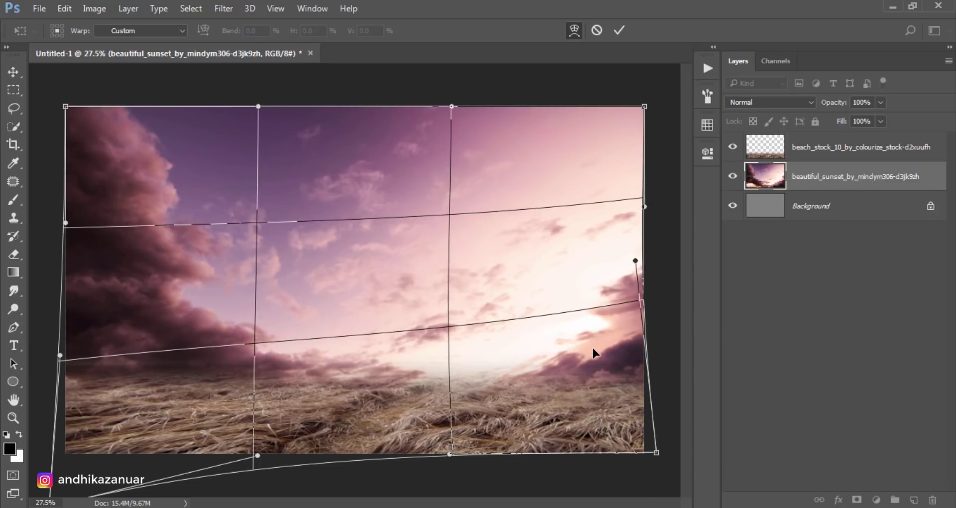
{"action": "left_click_drag", "start_coordinate": [641, 235], "coordinate": [646, 235]}
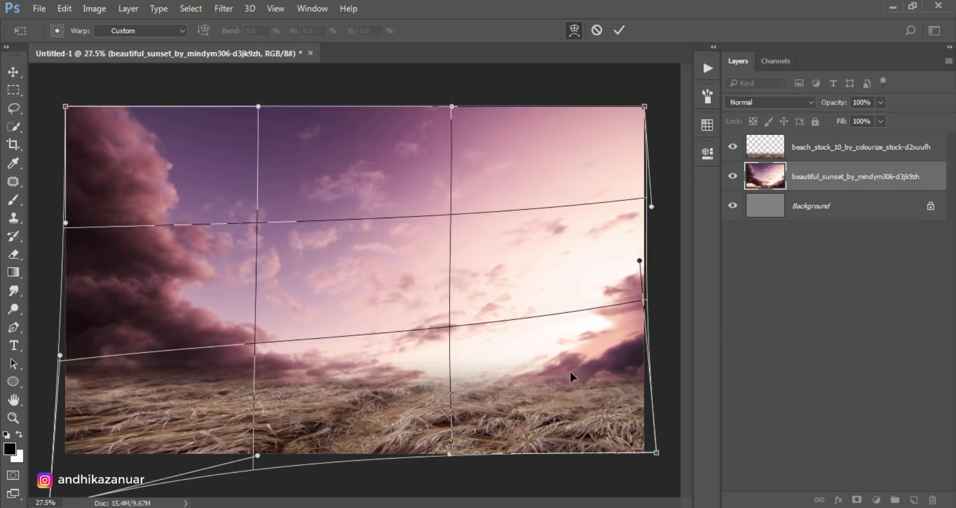
{"action": "left_click_drag", "start_coordinate": [523, 371], "coordinate": [528, 361]}
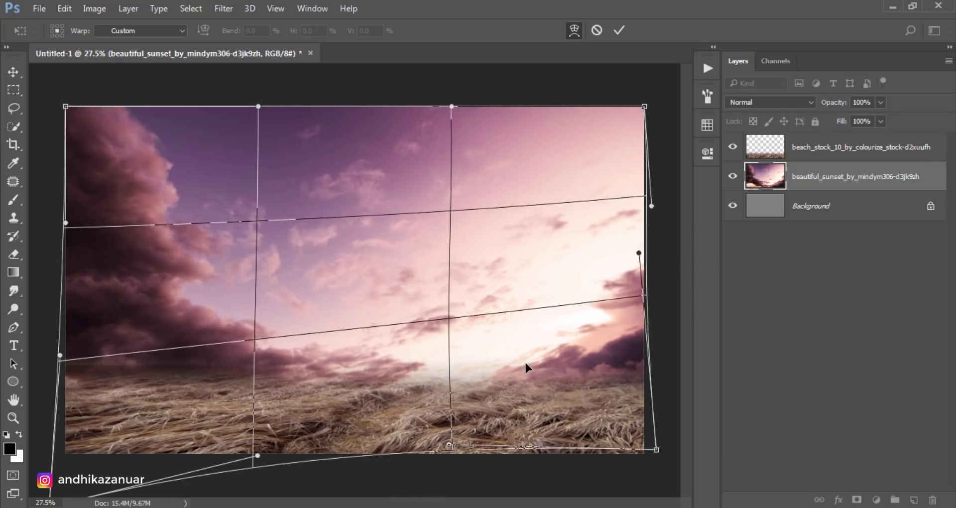
{"action": "left_click_drag", "start_coordinate": [367, 354], "coordinate": [358, 354]}
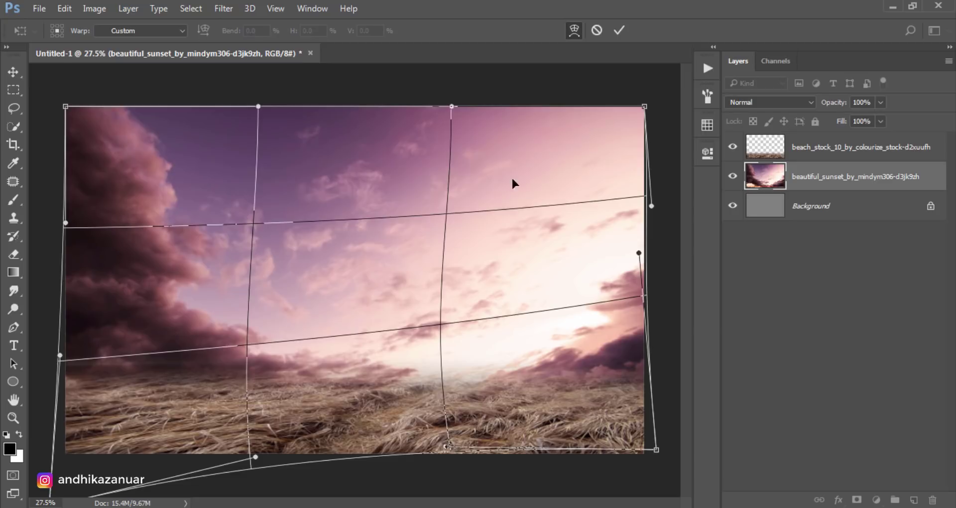
{"action": "left_click", "coordinate": [619, 30]}
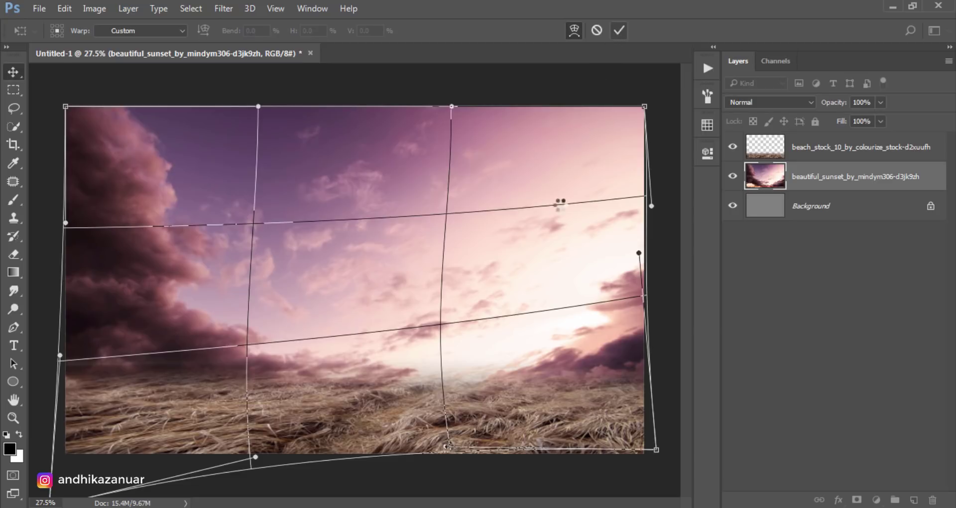
Step: Erase the grass layer's horizon edge with a 165 px soft round eraser to reveal clouds
{"action": "left_click", "coordinate": [796, 151]}
{"action": "left_click", "coordinate": [15, 255]}
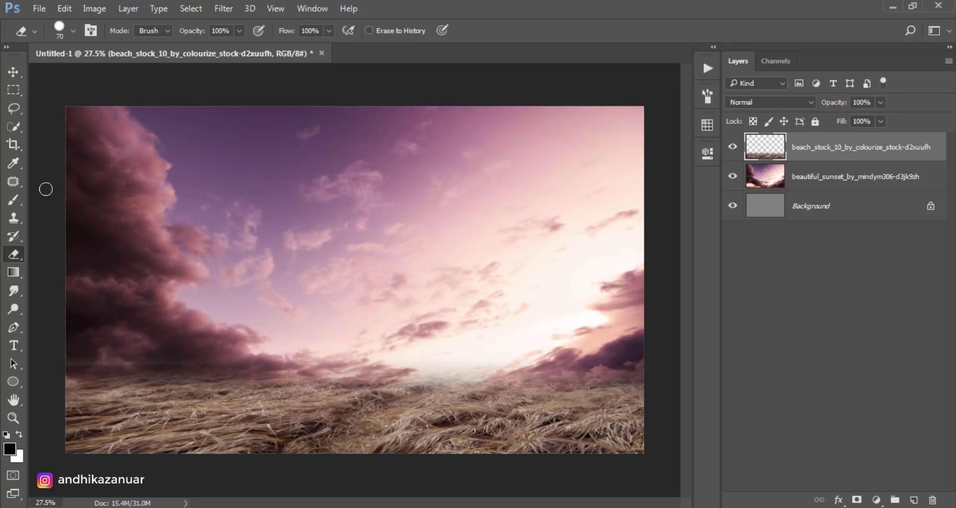
{"action": "left_click", "coordinate": [60, 35]}
{"action": "left_click", "coordinate": [30, 142]}
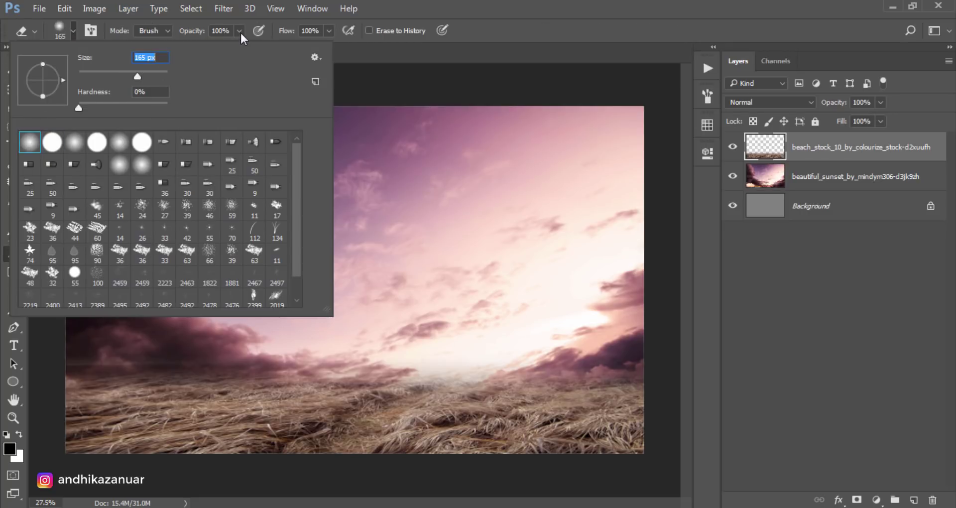
{"action": "key", "text": "Return"}
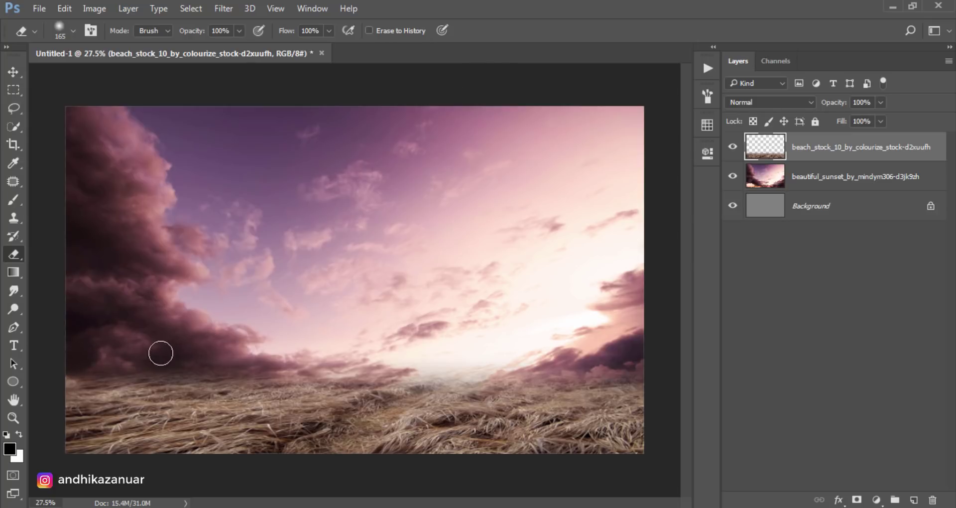
{"action": "left_click_drag", "start_coordinate": [223, 350], "coordinate": [129, 344]}
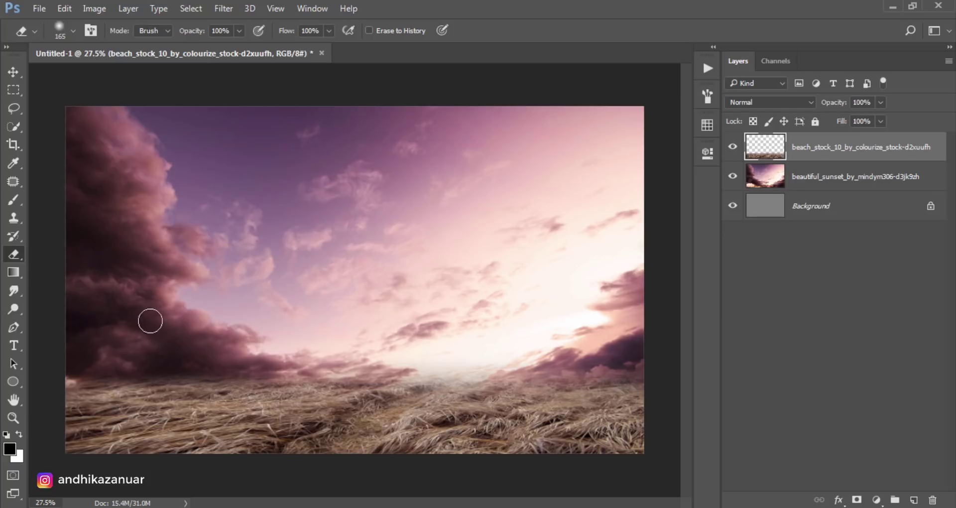
{"action": "left_click", "coordinate": [11, 72]}
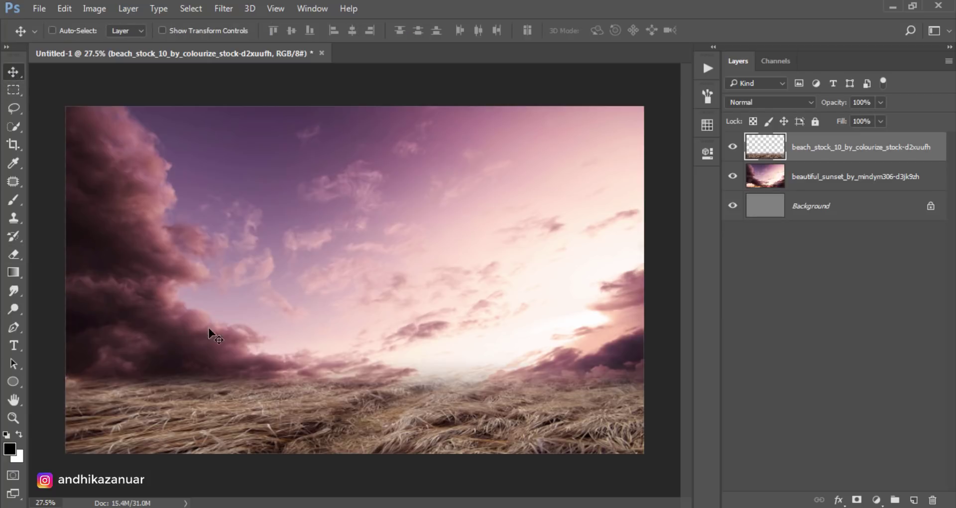
Step: Add a new layer named 'shadow ground' clipped to the grass layer
{"action": "left_click", "coordinate": [912, 499]}
{"action": "double_click", "coordinate": [807, 148]}
{"action": "type", "text": "shadow ground"}
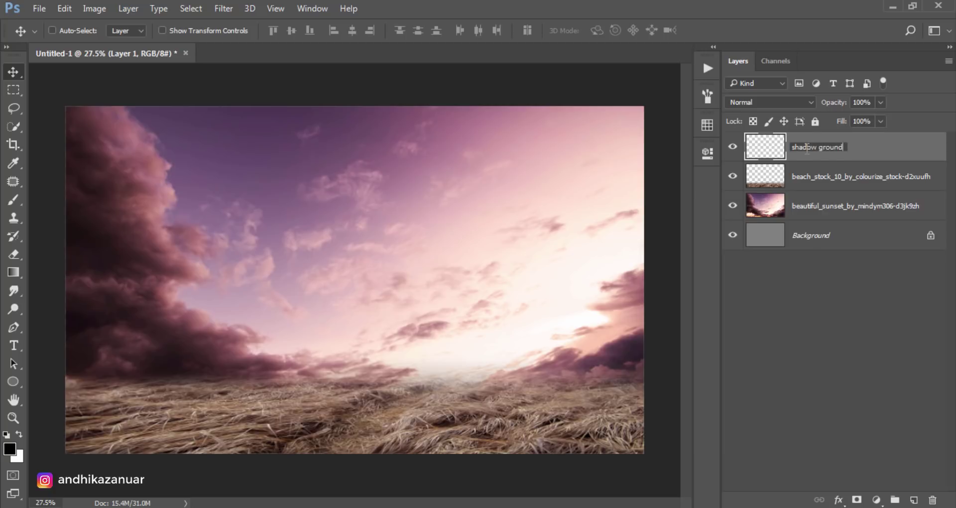
{"action": "key", "text": "Return"}
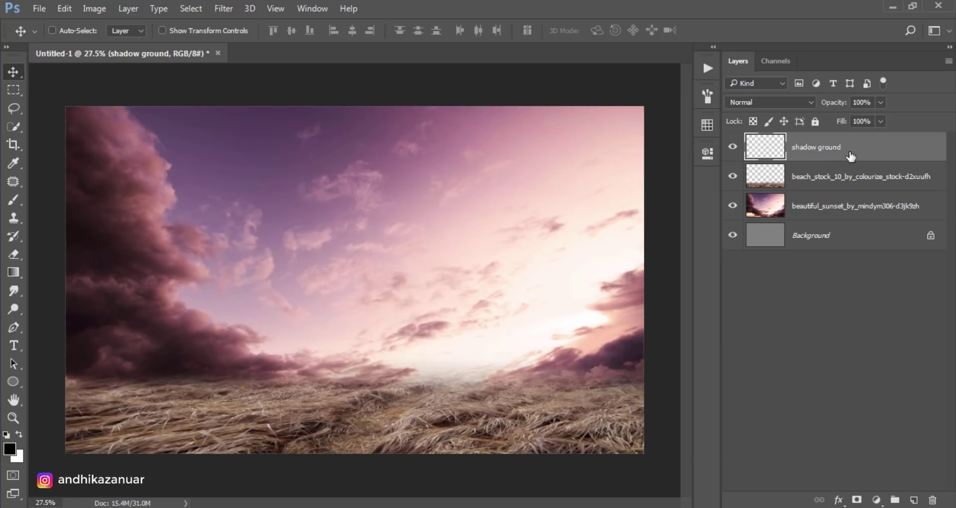
{"action": "right_click", "coordinate": [850, 157]}
{"action": "left_click", "coordinate": [646, 324]}
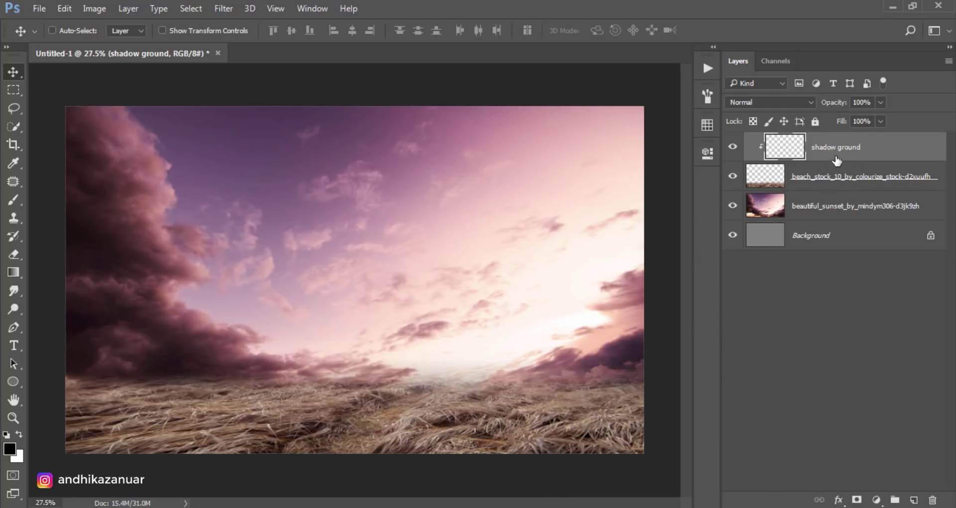
Step: Set up a soft 546 px brush at 20% opacity
{"action": "left_click", "coordinate": [15, 199]}
{"action": "left_click", "coordinate": [72, 31]}
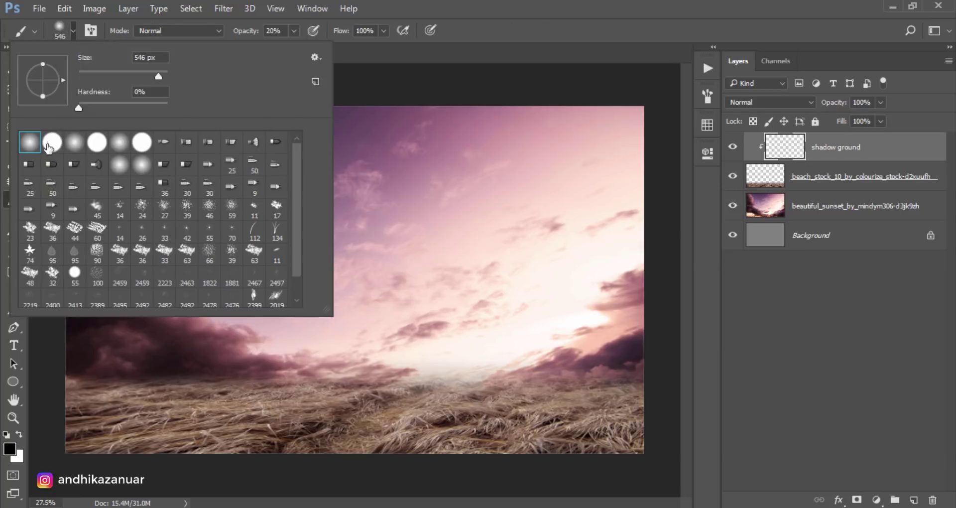
{"action": "left_click", "coordinate": [278, 31]}
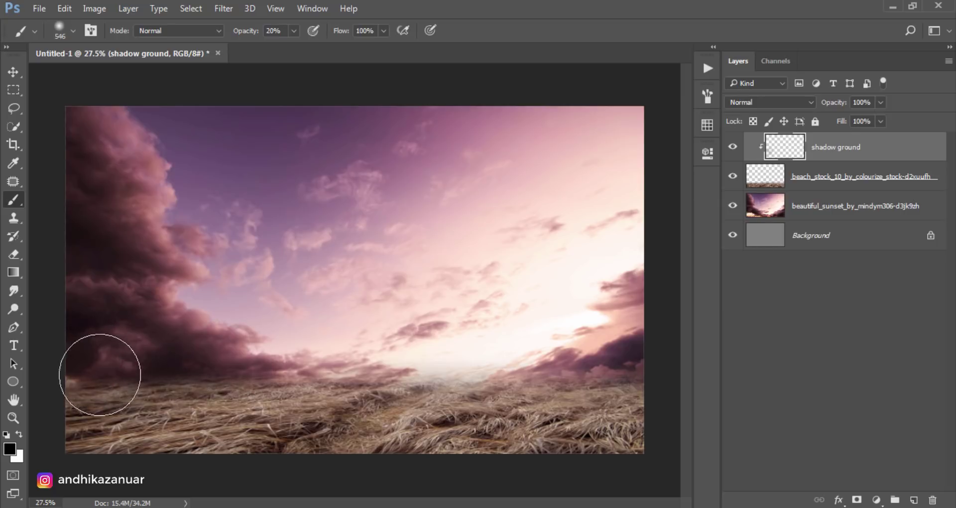
Step: Set shadow ground to Soft Light, paint dark shadows over the lower-left ground, and compare
{"action": "left_click", "coordinate": [754, 101]}
{"action": "left_click", "coordinate": [749, 249]}
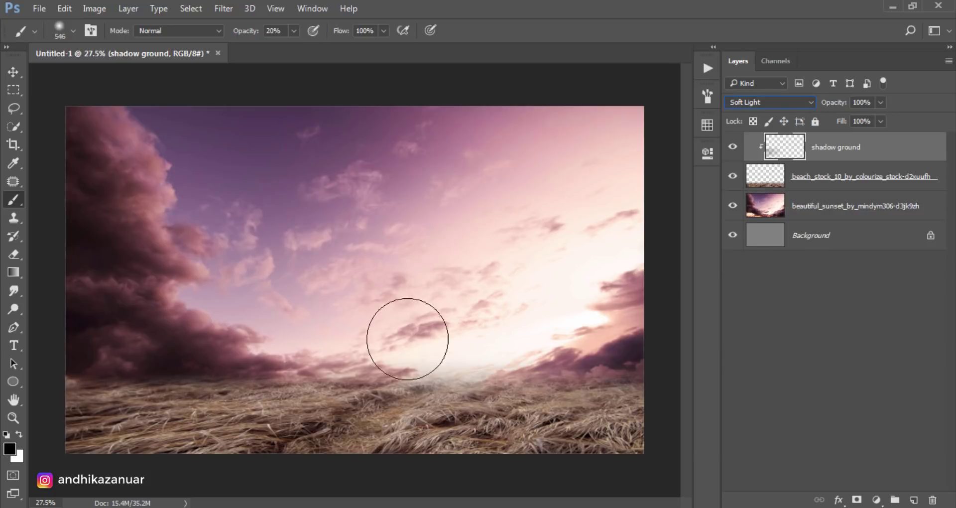
{"action": "mouse_move", "coordinate": [129, 385]}
{"action": "left_mouse_down"}
{"action": "mouse_move", "coordinate": [124, 367]}
{"action": "mouse_move", "coordinate": [246, 358]}
{"action": "mouse_move", "coordinate": [103, 390]}
{"action": "mouse_move", "coordinate": [150, 452]}
{"action": "mouse_move", "coordinate": [258, 465]}
{"action": "mouse_move", "coordinate": [530, 459]}
{"action": "mouse_move", "coordinate": [641, 410]}
{"action": "mouse_move", "coordinate": [619, 384]}
{"action": "mouse_move", "coordinate": [538, 373]}
{"action": "mouse_move", "coordinate": [604, 367]}
{"action": "mouse_move", "coordinate": [533, 354]}
{"action": "mouse_move", "coordinate": [620, 383]}
{"action": "mouse_move", "coordinate": [597, 395]}
{"action": "mouse_move", "coordinate": [640, 391]}
{"action": "mouse_move", "coordinate": [619, 378]}
{"action": "mouse_move", "coordinate": [638, 446]}
{"action": "mouse_move", "coordinate": [444, 470]}
{"action": "mouse_move", "coordinate": [102, 474]}
{"action": "mouse_move", "coordinate": [85, 416]}
{"action": "mouse_move", "coordinate": [93, 389]}
{"action": "mouse_move", "coordinate": [171, 363]}
{"action": "mouse_move", "coordinate": [251, 358]}
{"action": "mouse_move", "coordinate": [136, 384]}
{"action": "mouse_move", "coordinate": [117, 399]}
{"action": "mouse_move", "coordinate": [159, 465]}
{"action": "mouse_move", "coordinate": [571, 462]}
{"action": "mouse_move", "coordinate": [636, 422]}
{"action": "mouse_move", "coordinate": [625, 378]}
{"action": "mouse_move", "coordinate": [538, 375]}
{"action": "left_mouse_up"}
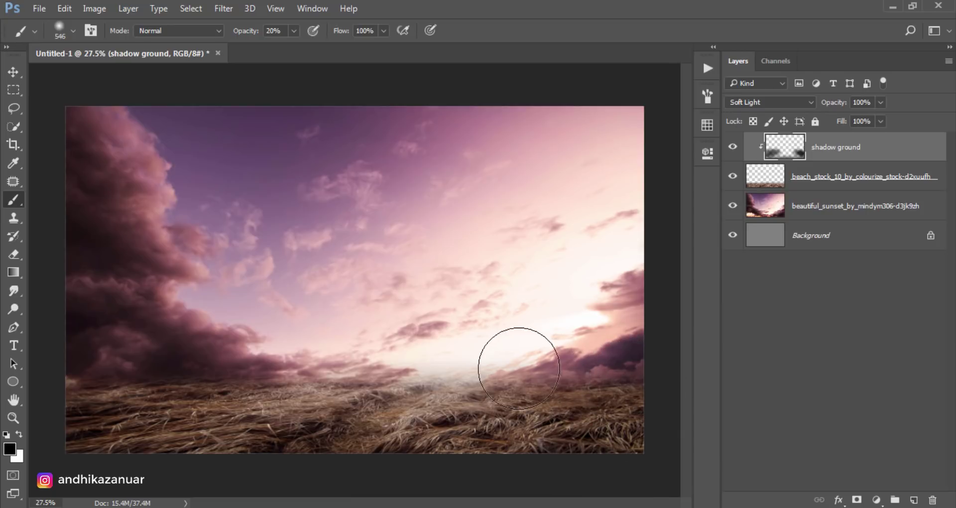
{"action": "left_click", "coordinate": [19, 73]}
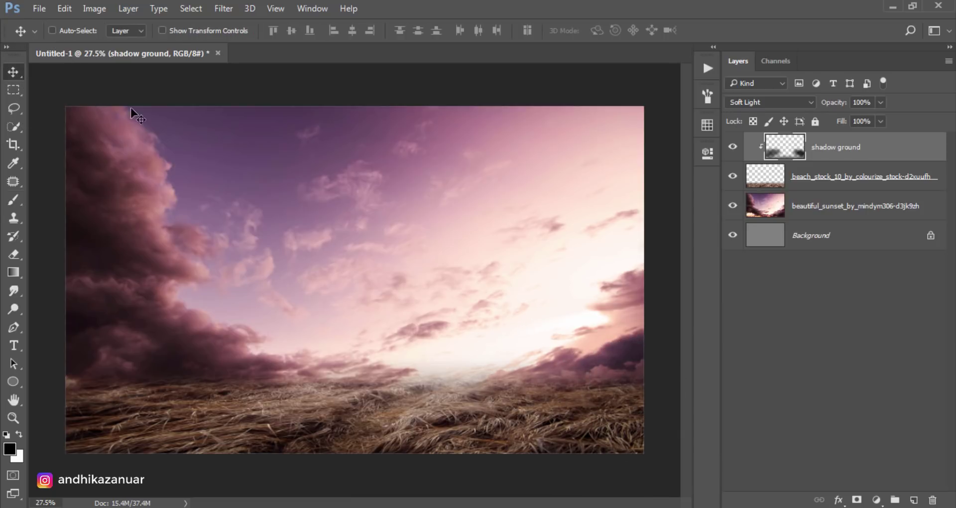
{"action": "left_click", "coordinate": [732, 147]}
{"action": "left_click", "coordinate": [732, 149]}
Step: Add a Brightness/Contrast adjustment clipped to the shadow ground layer, with Brightness 72
{"action": "left_click", "coordinate": [876, 500]}
{"action": "left_click", "coordinate": [882, 242]}
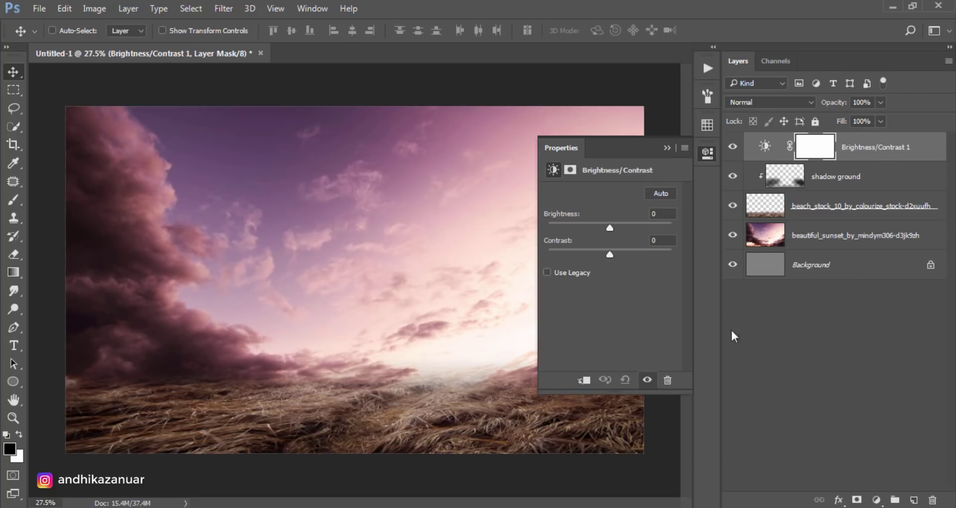
{"action": "left_click", "coordinate": [585, 382]}
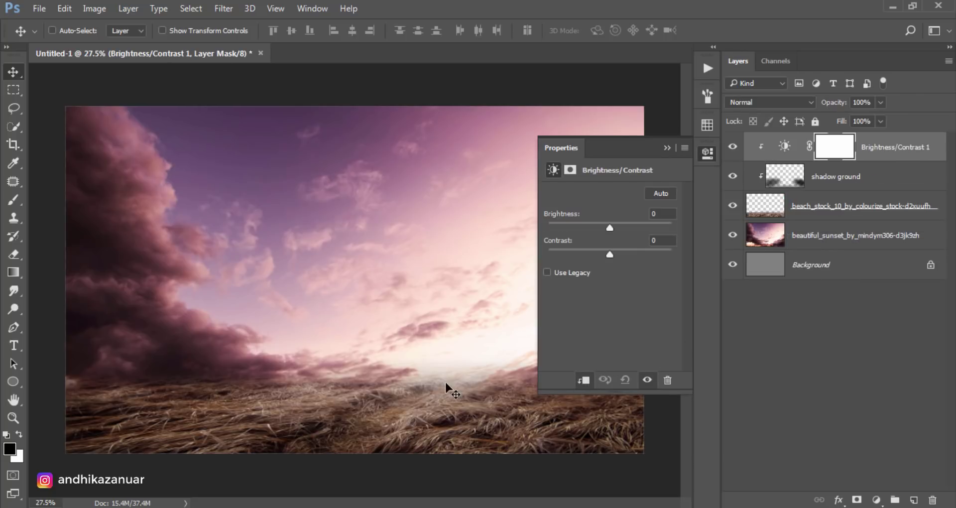
{"action": "left_click_drag", "start_coordinate": [608, 228], "coordinate": [623, 227]}
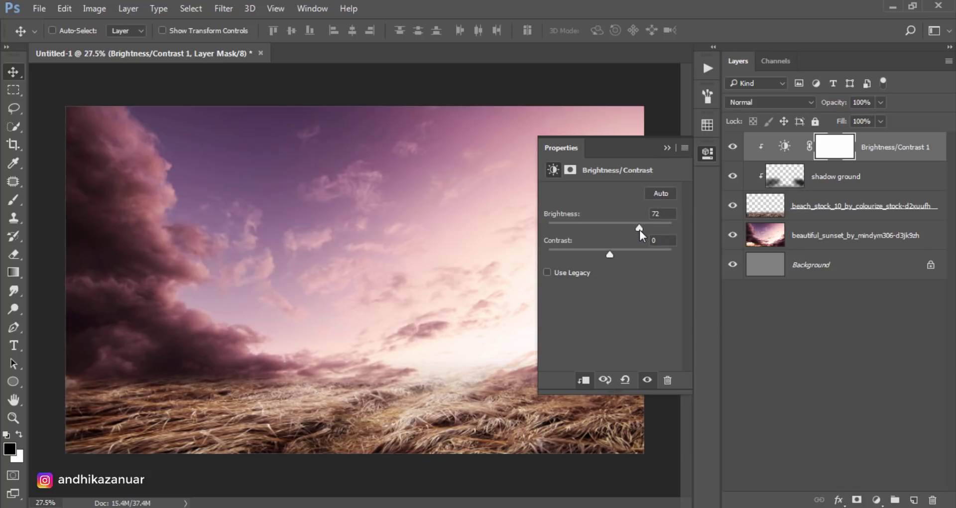
{"action": "left_click", "coordinate": [668, 148]}
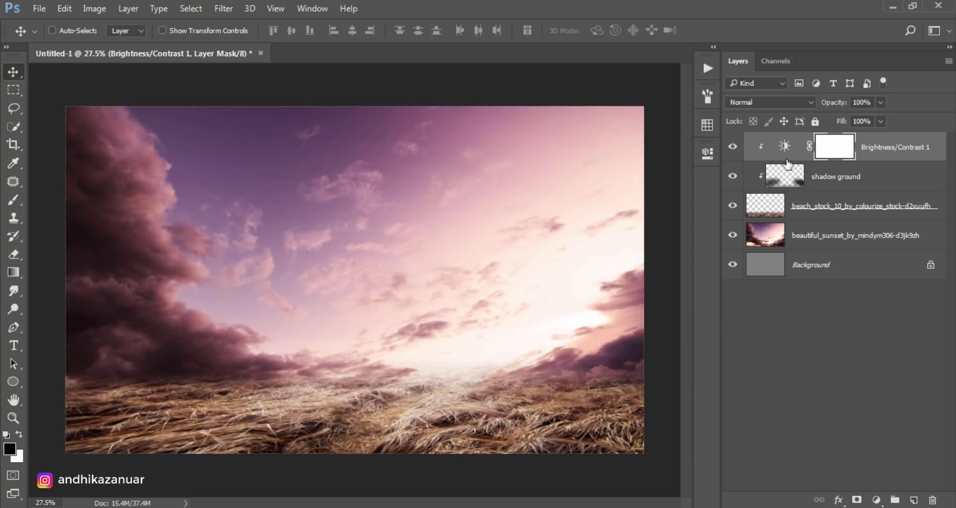
Step: Invert the adjustment's mask to black so the brightening is hidden
{"action": "double_click", "coordinate": [828, 155]}
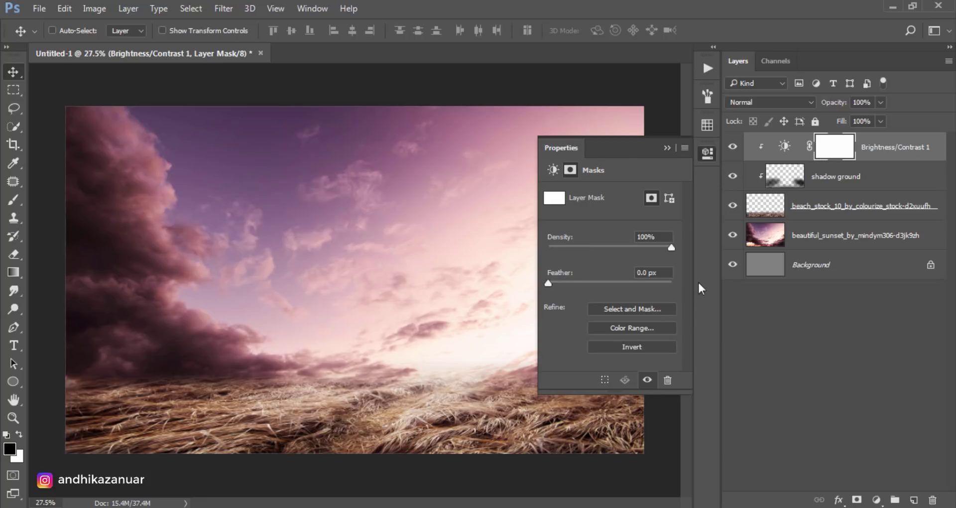
{"action": "left_click", "coordinate": [653, 348]}
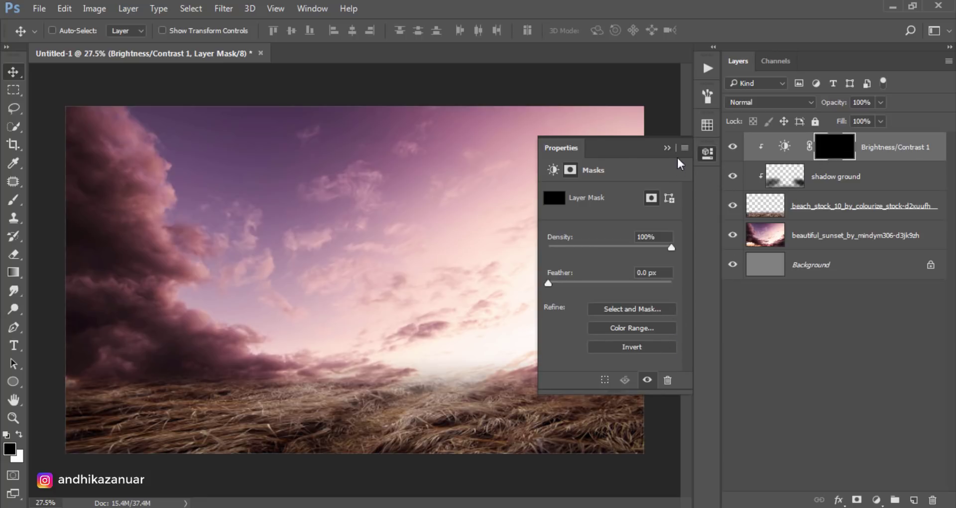
{"action": "left_click", "coordinate": [667, 147]}
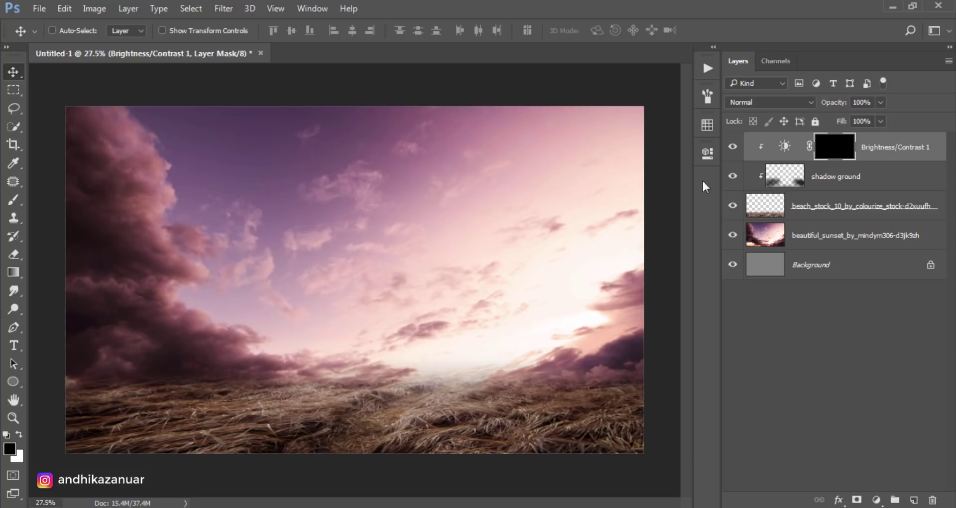
{"action": "left_click", "coordinate": [13, 199]}
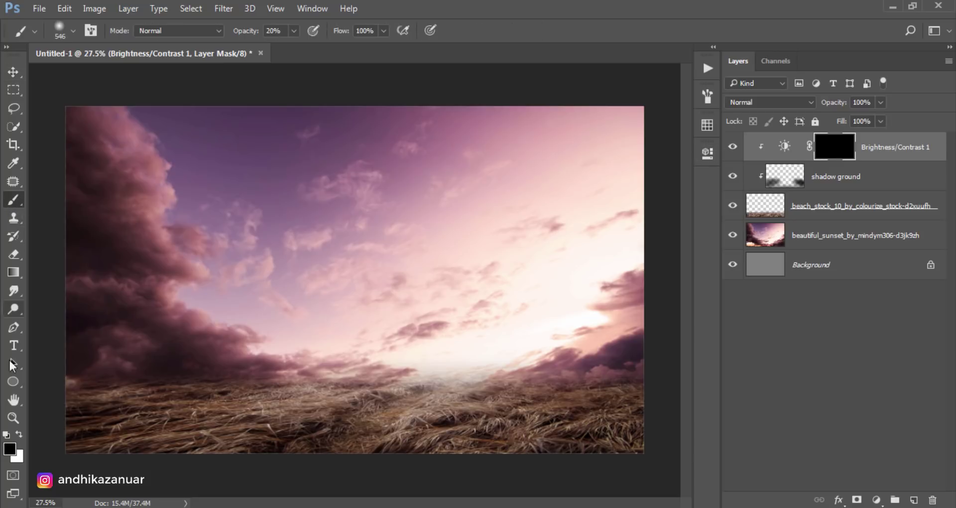
Step: Paint white on the mask to reveal the brightening over the central ground
{"action": "left_click", "coordinate": [20, 436]}
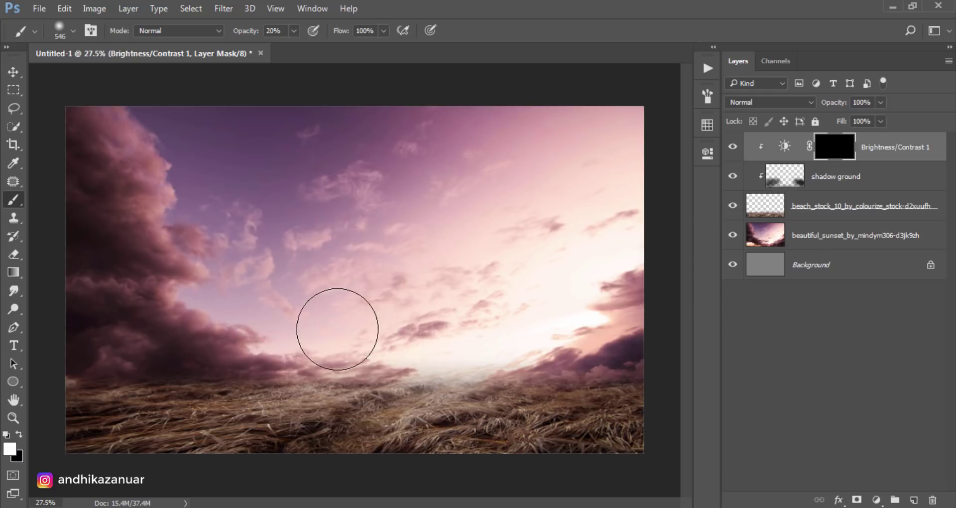
{"action": "mouse_move", "coordinate": [337, 327]}
{"action": "left_mouse_down"}
{"action": "mouse_move", "coordinate": [477, 365]}
{"action": "mouse_move", "coordinate": [384, 367]}
{"action": "mouse_move", "coordinate": [373, 401]}
{"action": "mouse_move", "coordinate": [298, 379]}
{"action": "mouse_move", "coordinate": [282, 406]}
{"action": "mouse_move", "coordinate": [427, 395]}
{"action": "mouse_move", "coordinate": [470, 380]}
{"action": "mouse_move", "coordinate": [463, 374]}
{"action": "mouse_move", "coordinate": [484, 383]}
{"action": "mouse_move", "coordinate": [491, 345]}
{"action": "mouse_move", "coordinate": [461, 380]}
{"action": "mouse_move", "coordinate": [398, 394]}
{"action": "mouse_move", "coordinate": [330, 397]}
{"action": "mouse_move", "coordinate": [320, 384]}
{"action": "mouse_move", "coordinate": [309, 395]}
{"action": "mouse_move", "coordinate": [182, 363]}
{"action": "mouse_move", "coordinate": [424, 363]}
{"action": "mouse_move", "coordinate": [267, 382]}
{"action": "mouse_move", "coordinate": [468, 344]}
{"action": "mouse_move", "coordinate": [429, 369]}
{"action": "mouse_move", "coordinate": [207, 388]}
{"action": "mouse_move", "coordinate": [420, 374]}
{"action": "mouse_move", "coordinate": [405, 390]}
{"action": "mouse_move", "coordinate": [311, 352]}
{"action": "mouse_move", "coordinate": [359, 320]}
{"action": "left_mouse_up"}
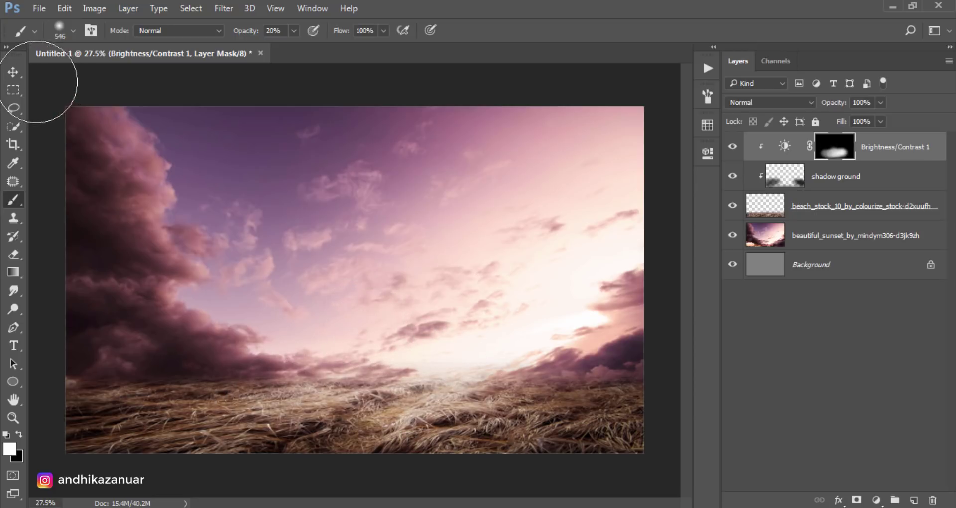
{"action": "left_click", "coordinate": [19, 74]}
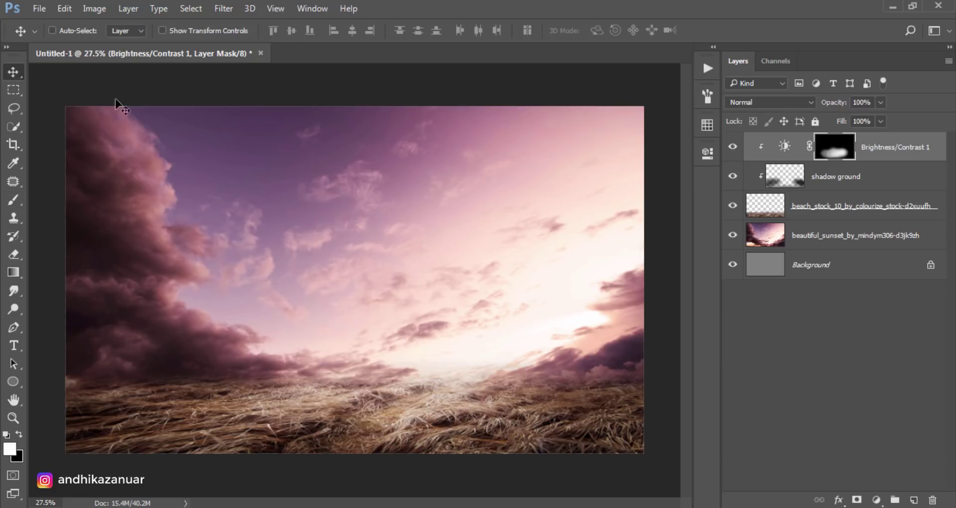
{"action": "left_click", "coordinate": [732, 146]}
{"action": "key", "text": "ctrl+2"}
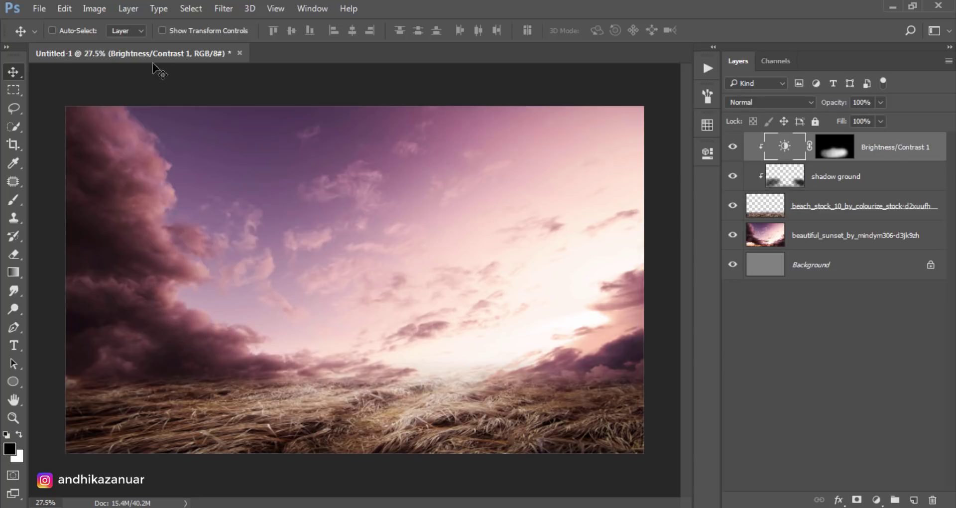
Step: Open the girl stock photo as a new document
{"action": "left_click", "coordinate": [45, 15]}
{"action": "left_click", "coordinate": [55, 38]}
{"action": "left_click", "coordinate": [297, 118]}
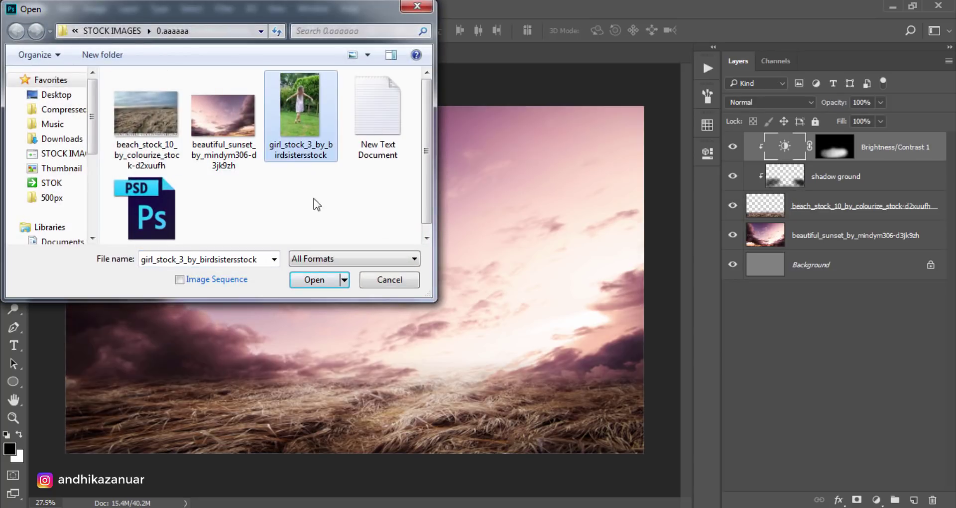
{"action": "left_click", "coordinate": [314, 280]}
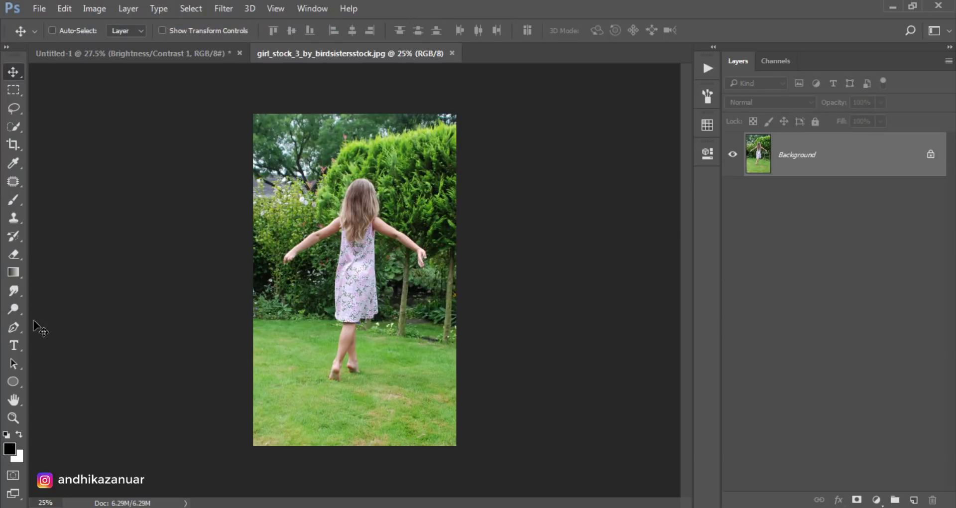
Step: Zoom in and start a pen path at the dress's left edge, tracing up along the arm's lower edge
{"action": "left_click", "coordinate": [15, 328]}
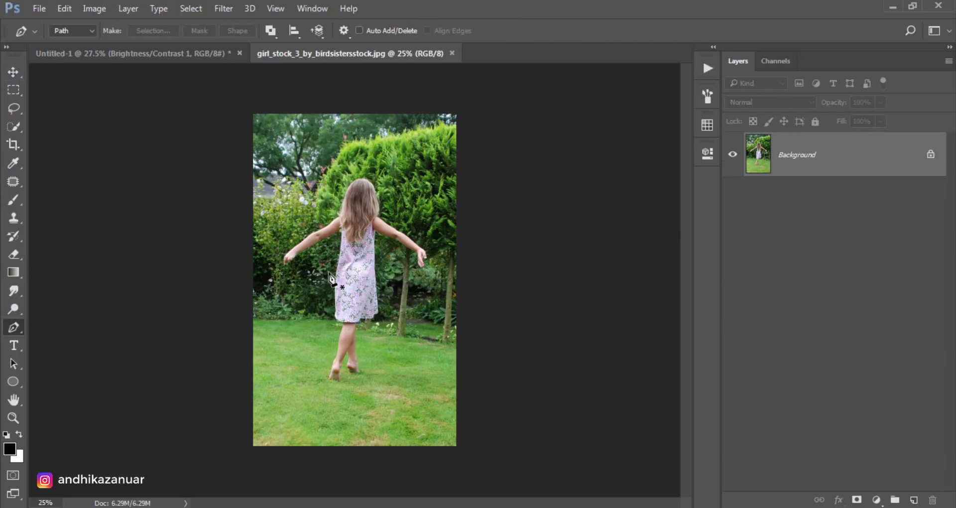
{"action": "key", "text": "ctrl+plus"}
{"action": "key", "text": "ctrl+plus"}
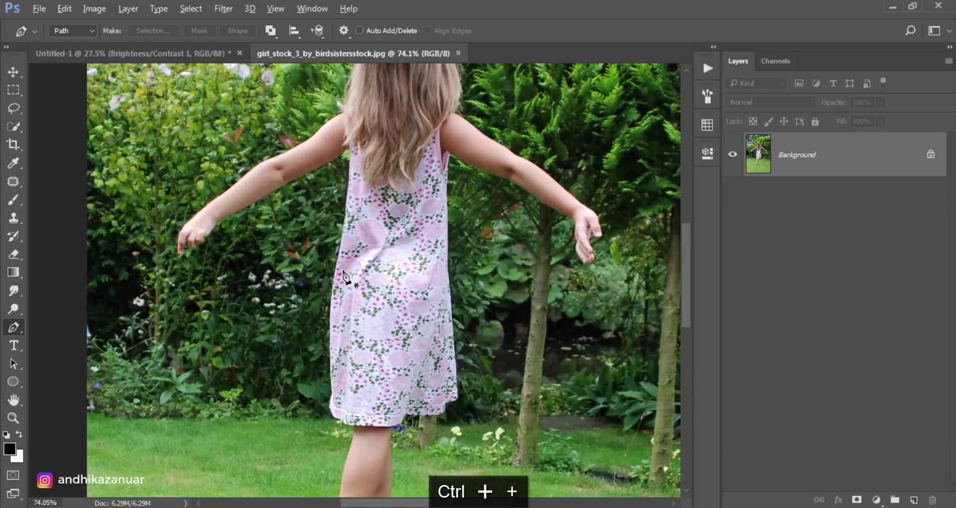
{"action": "key", "text": "ctrl+plus"}
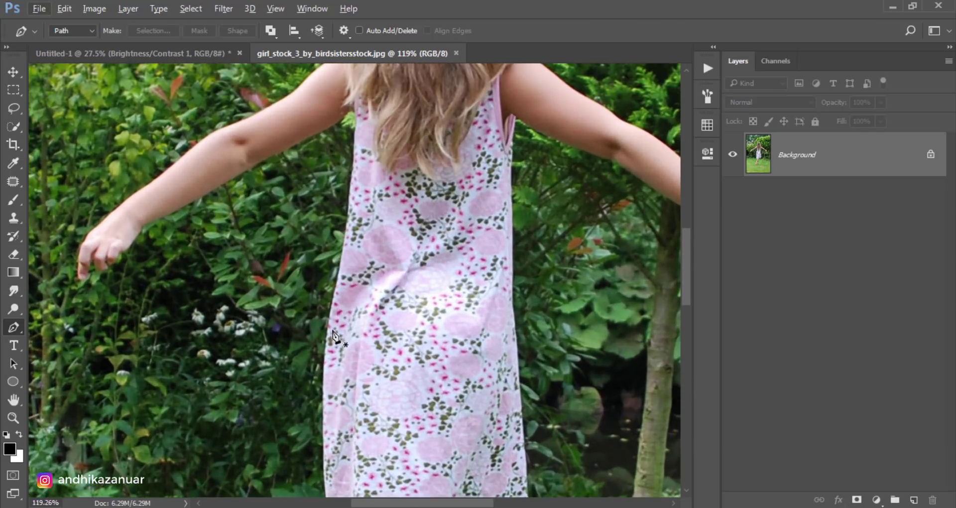
{"action": "key", "text": "ctrl+plus"}
{"action": "left_click_drag", "start_coordinate": [330, 344], "coordinate": [350, 384]}
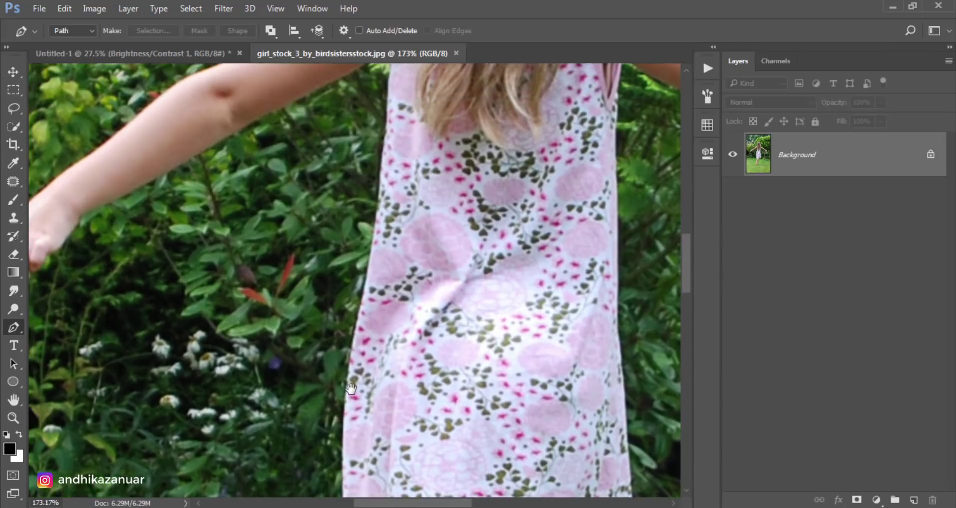
{"action": "scroll", "coordinate": [351, 396], "scroll_direction": "down", "scroll_amount": 1}
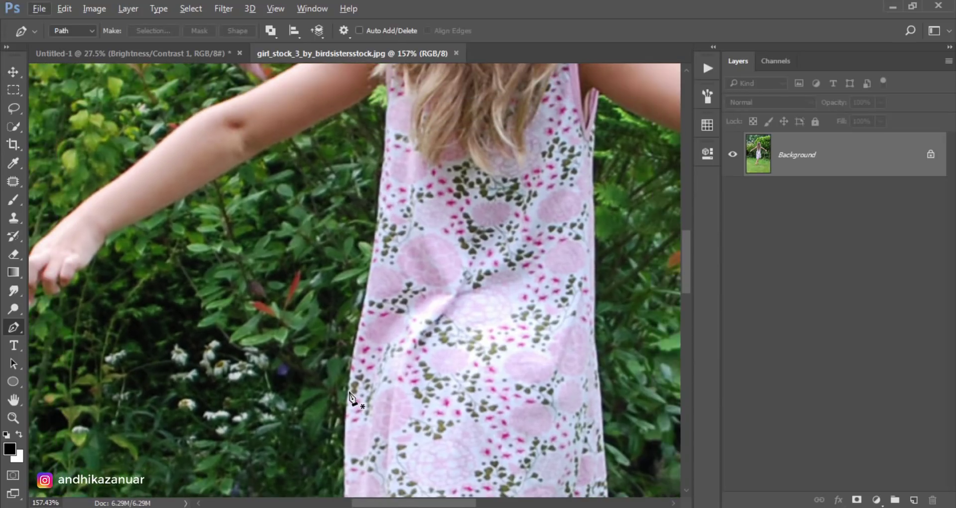
{"action": "left_click", "coordinate": [349, 391]}
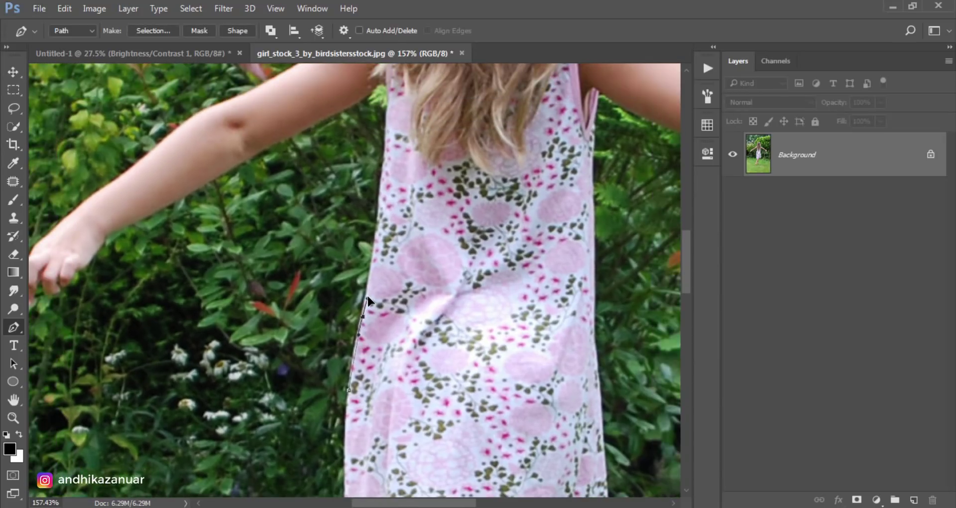
{"action": "left_click", "coordinate": [379, 215]}
{"action": "left_click", "coordinate": [385, 157]}
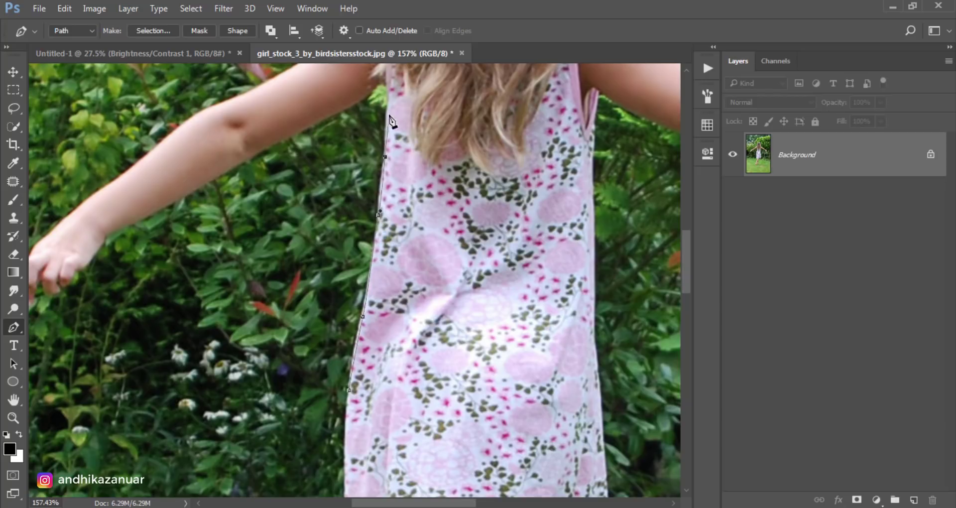
{"action": "left_click", "coordinate": [368, 95]}
{"action": "left_click", "coordinate": [311, 125]}
{"action": "left_click", "coordinate": [251, 157]}
{"action": "left_click", "coordinate": [202, 183]}
{"action": "left_click", "coordinate": [156, 210]}
Step: Trace the path around the hand and fingers, then back along the arm's top edge to the shoulder
{"action": "scroll", "coordinate": [94, 263], "scroll_direction": "up", "scroll_amount": 2}
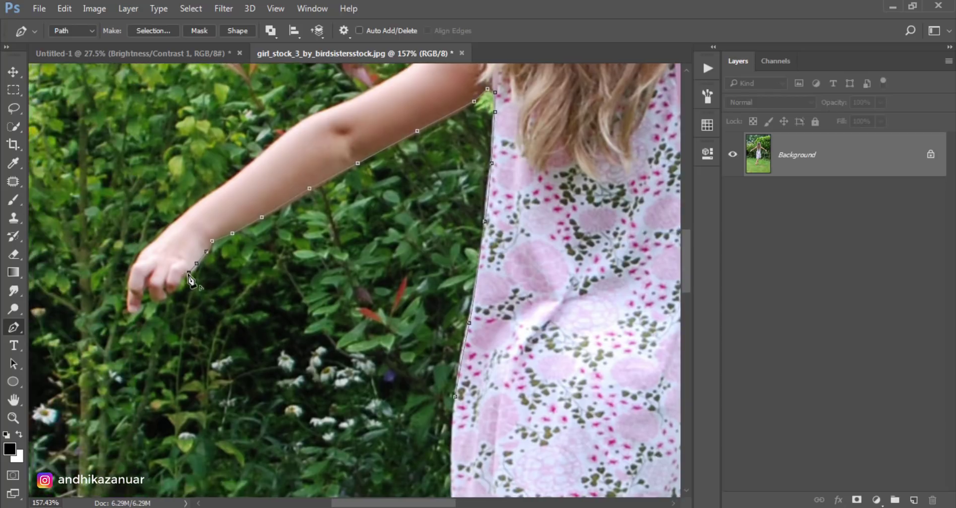
{"action": "left_click", "coordinate": [200, 261]}
{"action": "left_click", "coordinate": [188, 276]}
{"action": "left_click", "coordinate": [170, 294]}
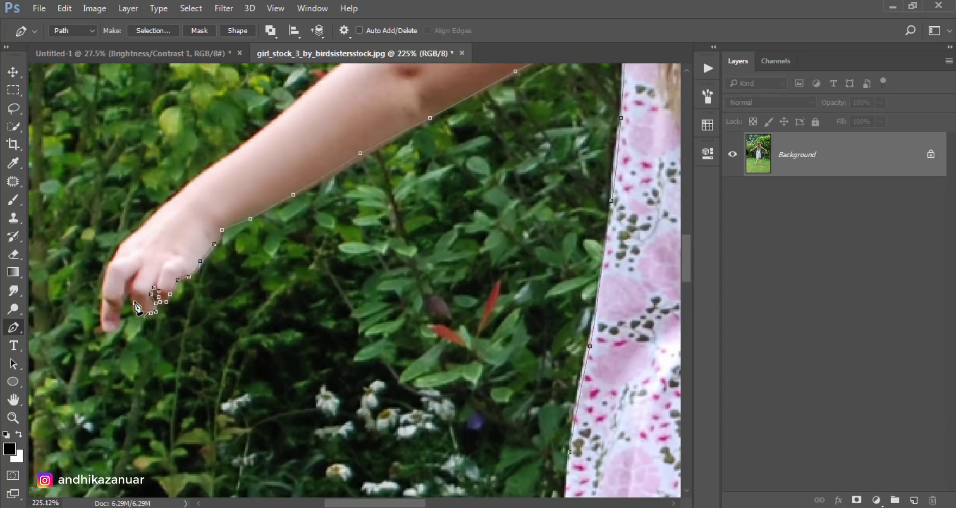
{"action": "left_click", "coordinate": [127, 293]}
{"action": "left_click", "coordinate": [108, 332]}
{"action": "left_click", "coordinate": [105, 289]}
{"action": "left_click", "coordinate": [128, 239]}
{"action": "left_click", "coordinate": [159, 210]}
{"action": "left_click", "coordinate": [211, 165]}
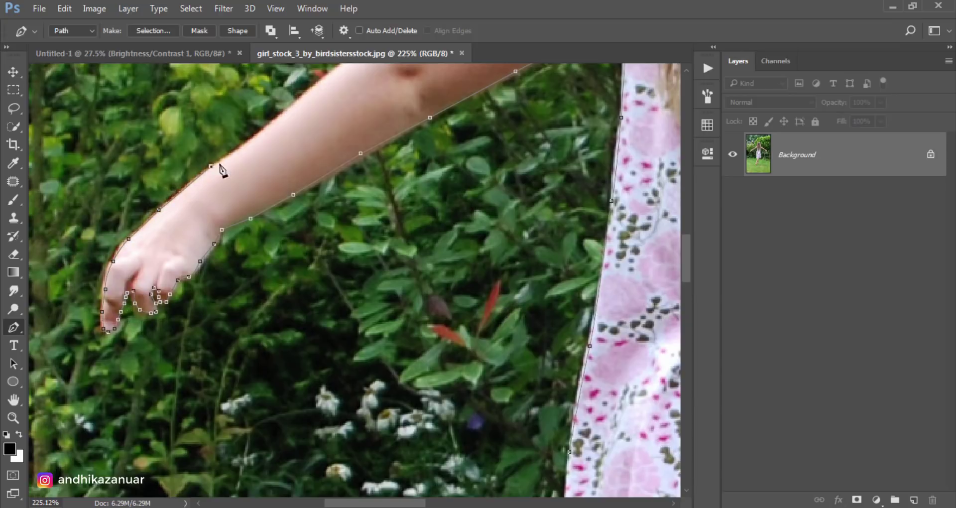
{"action": "left_click", "coordinate": [221, 210]}
{"action": "left_click", "coordinate": [304, 173]}
{"action": "left_click", "coordinate": [360, 142]}
{"action": "left_click", "coordinate": [380, 127]}
{"action": "left_click", "coordinate": [390, 116]}
{"action": "left_click", "coordinate": [400, 102]}
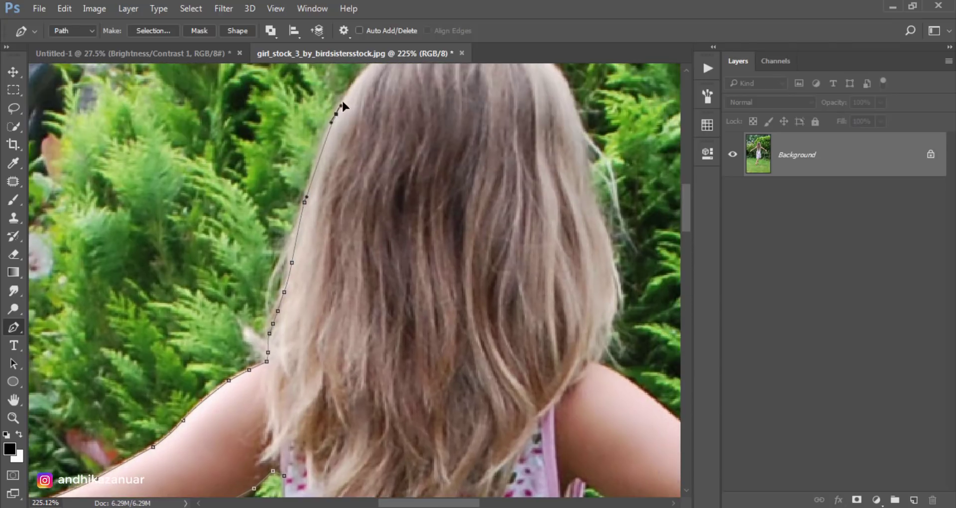
Step: Trace the path up the hair's left edge, over the head and down the right edge
{"action": "left_click", "coordinate": [228, 223]}
{"action": "left_click", "coordinate": [240, 205]}
{"action": "left_click", "coordinate": [265, 170]}
{"action": "left_click", "coordinate": [282, 154]}
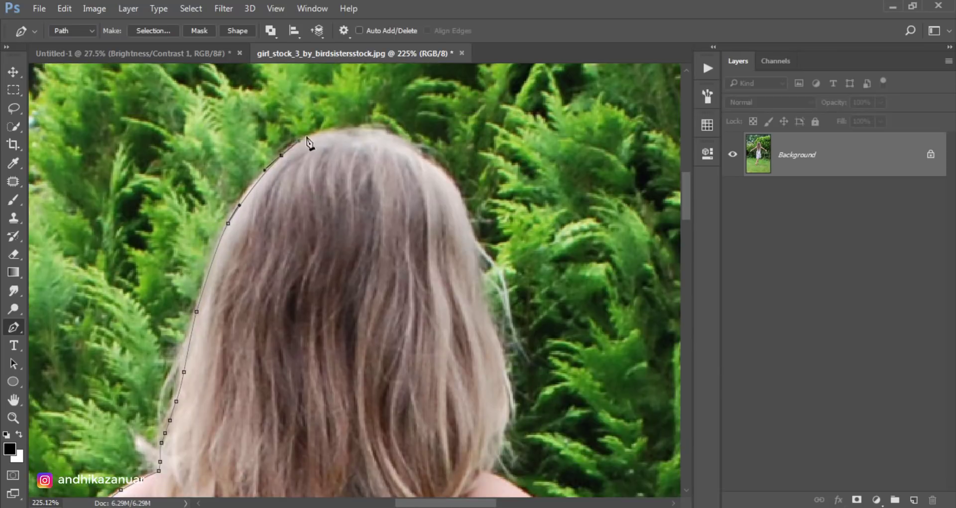
{"action": "left_click", "coordinate": [322, 133]}
{"action": "left_click", "coordinate": [435, 166]}
{"action": "left_click", "coordinate": [469, 226]}
{"action": "left_click", "coordinate": [490, 325]}
{"action": "left_click", "coordinate": [510, 388]}
{"action": "left_click", "coordinate": [491, 462]}
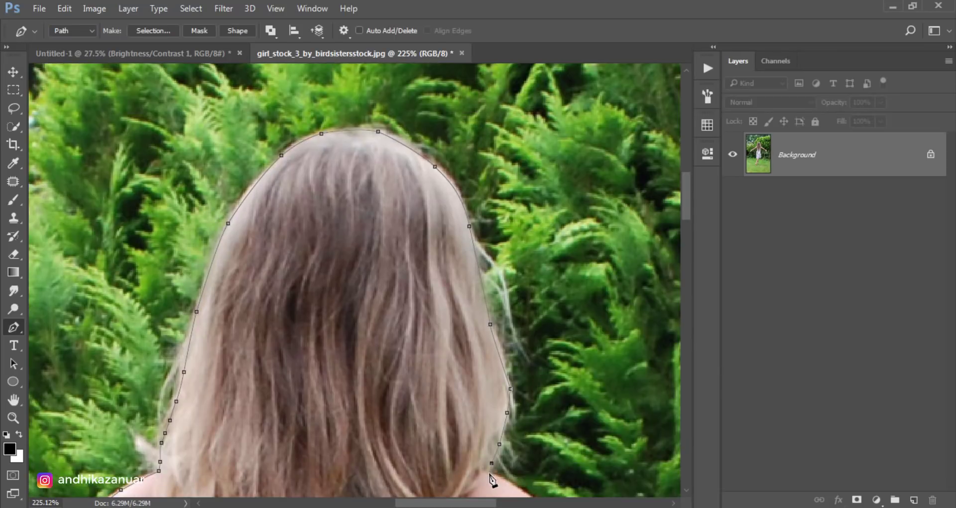
Step: Trace along the top of the other arm, around the wrist and down the hand's edge
{"action": "left_click", "coordinate": [333, 219]}
{"action": "left_click", "coordinate": [398, 263]}
{"action": "left_click", "coordinate": [432, 282]}
{"action": "left_click", "coordinate": [450, 299]}
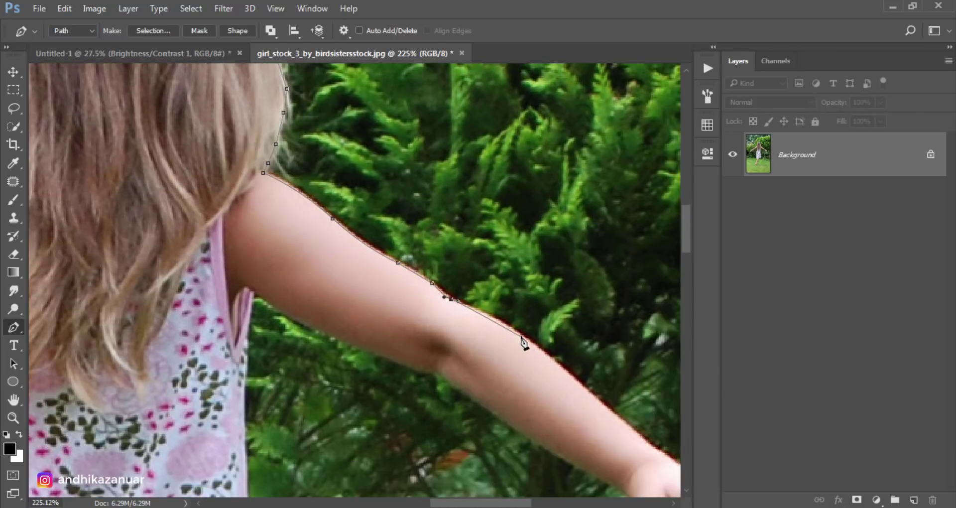
{"action": "left_click", "coordinate": [521, 337]}
{"action": "left_click", "coordinate": [620, 421]}
{"action": "left_click_drag", "start_coordinate": [621, 423], "coordinate": [439, 300]}
{"action": "left_click", "coordinate": [476, 330]}
{"action": "left_click", "coordinate": [512, 352]}
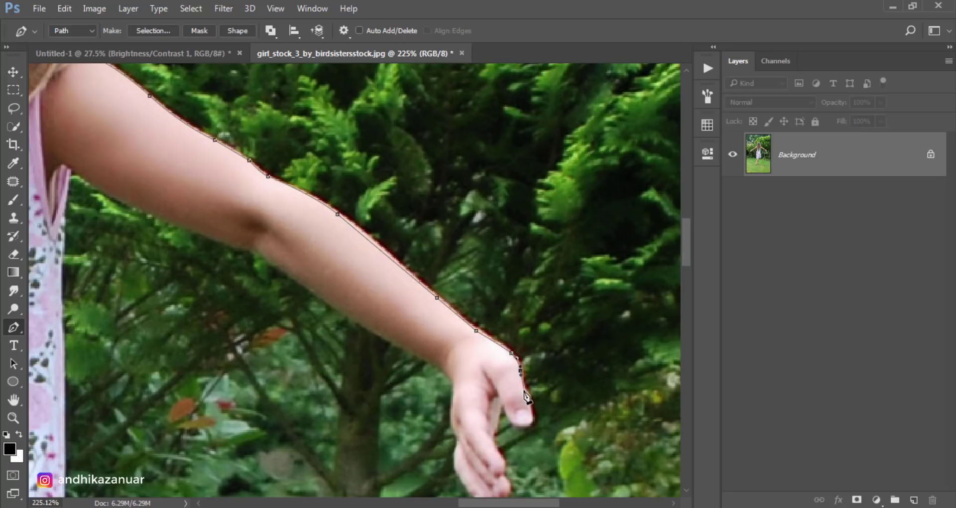
{"action": "left_click", "coordinate": [524, 391]}
{"action": "left_click", "coordinate": [530, 398]}
{"action": "left_click", "coordinate": [530, 410]}
{"action": "left_click", "coordinate": [531, 421]}
Step: Trace the fingertips back toward the palm and along the underside of the arm
{"action": "left_click_drag", "start_coordinate": [502, 460], "coordinate": [478, 351]}
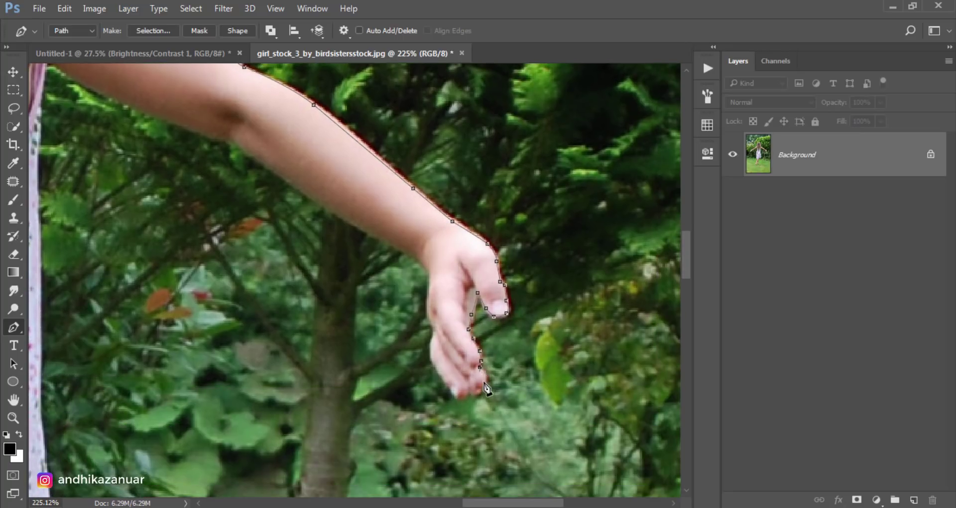
{"action": "left_click", "coordinate": [455, 394]}
{"action": "left_click", "coordinate": [449, 386]}
{"action": "left_click", "coordinate": [436, 330]}
{"action": "left_click", "coordinate": [413, 255]}
{"action": "left_click", "coordinate": [328, 209]}
{"action": "left_click", "coordinate": [255, 157]}
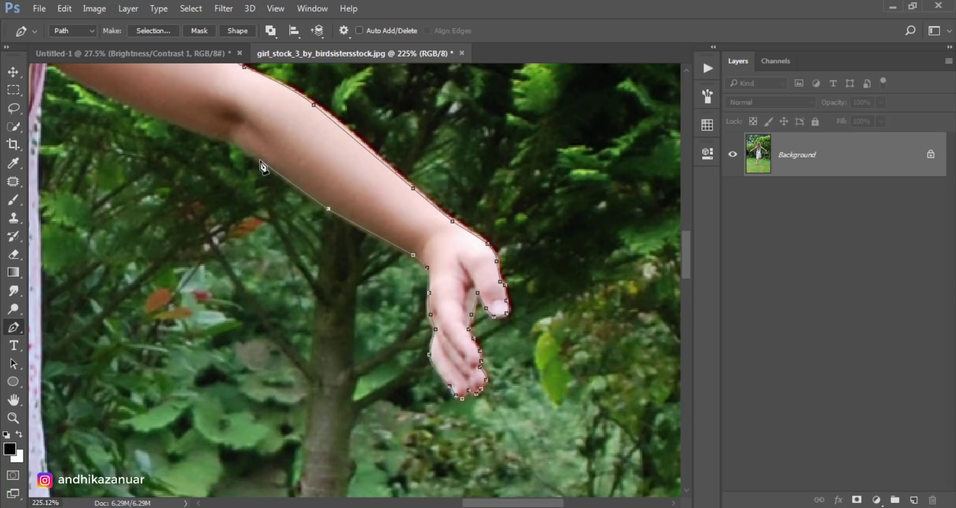
{"action": "left_click", "coordinate": [232, 139]}
Step: Trace the path down the side of the dress
{"action": "left_click_drag", "start_coordinate": [110, 100], "coordinate": [350, 233]}
{"action": "left_click", "coordinate": [284, 204]}
{"action": "left_click", "coordinate": [278, 360]}
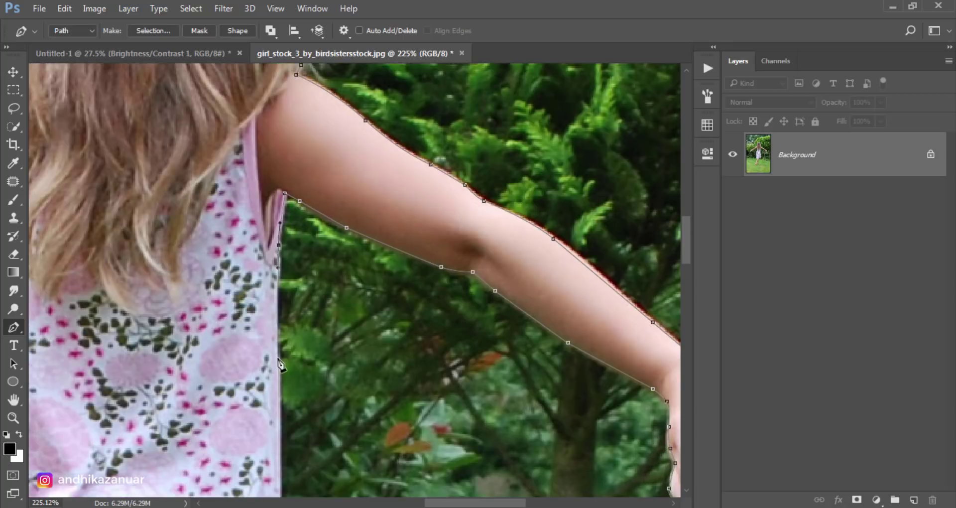
{"action": "left_click", "coordinate": [277, 395]}
{"action": "left_click_drag", "start_coordinate": [278, 413], "coordinate": [266, 202]}
{"action": "left_click", "coordinate": [267, 317]}
{"action": "left_click", "coordinate": [281, 473]}
Step: Trace around the dress hem corner and along the hem to the leg
{"action": "left_click_drag", "start_coordinate": [282, 448], "coordinate": [282, 186]}
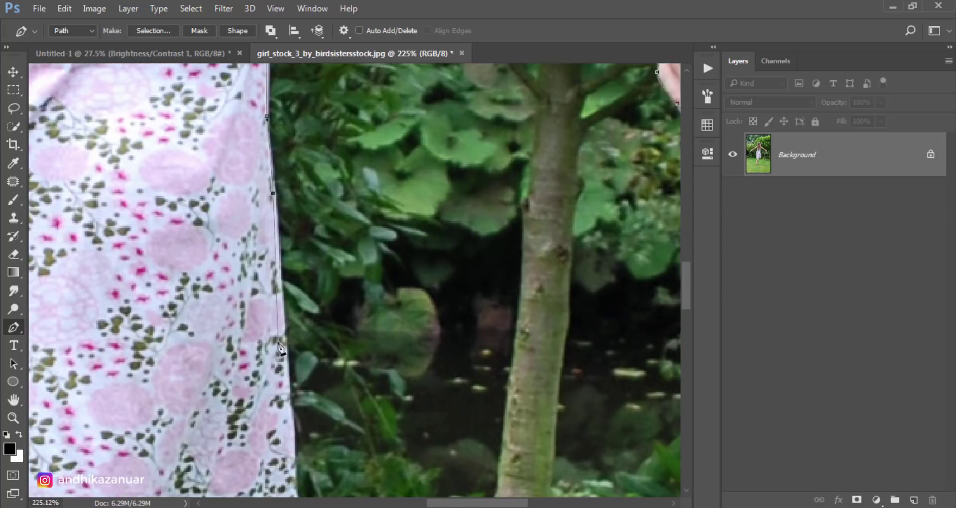
{"action": "left_click", "coordinate": [280, 348]}
{"action": "left_click_drag", "start_coordinate": [281, 349], "coordinate": [280, 151]}
{"action": "left_click", "coordinate": [287, 284]}
{"action": "left_click", "coordinate": [273, 305]}
{"action": "left_click", "coordinate": [249, 332]}
{"action": "left_click", "coordinate": [202, 345]}
{"action": "left_click", "coordinate": [161, 341]}
{"action": "left_click", "coordinate": [130, 343]}
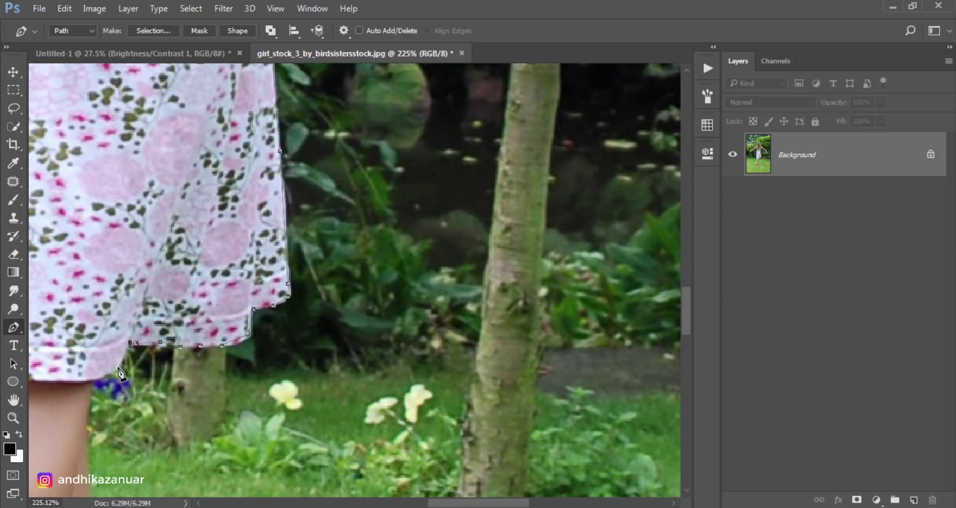
{"action": "left_click", "coordinate": [93, 379]}
Step: Trace down the leg and around the heel and foot
{"action": "mouse_move", "coordinate": [92, 455]}
{"action": "left_mouse_down"}
{"action": "mouse_move", "coordinate": [245, 242]}
{"action": "mouse_move", "coordinate": [246, 260]}
{"action": "left_mouse_up"}
{"action": "left_click_drag", "start_coordinate": [243, 352], "coordinate": [239, 383]}
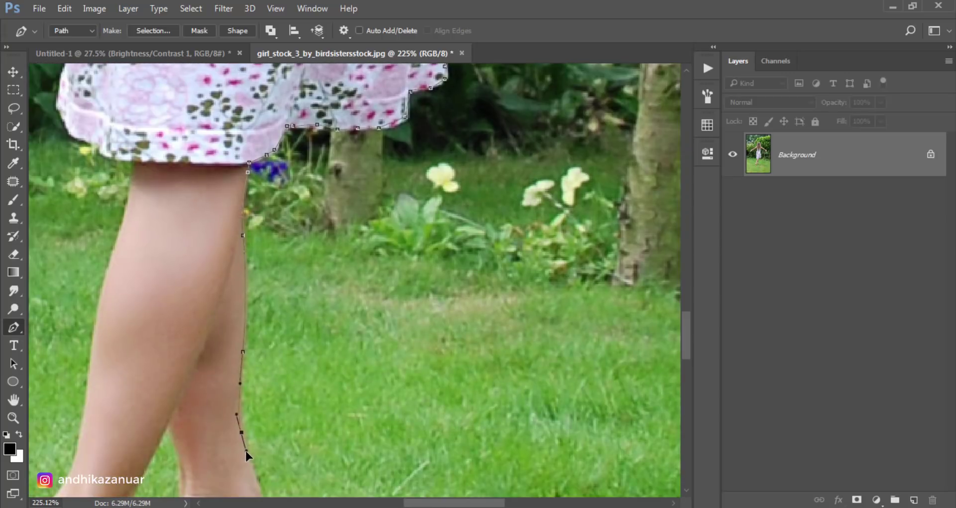
{"action": "left_click_drag", "start_coordinate": [246, 453], "coordinate": [256, 200]}
{"action": "left_click", "coordinate": [285, 353]}
{"action": "left_click", "coordinate": [216, 366]}
{"action": "left_click", "coordinate": [176, 290]}
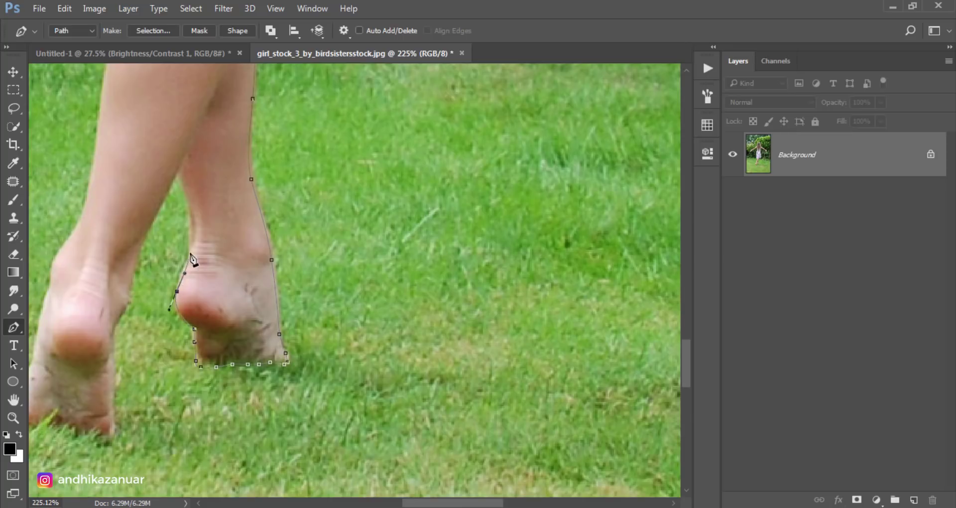
{"action": "left_click", "coordinate": [175, 171]}
{"action": "left_click", "coordinate": [133, 272]}
{"action": "left_click", "coordinate": [116, 324]}
Step: Trace around the other heel and up the side of the other leg
{"action": "left_click", "coordinate": [113, 367]}
{"action": "left_click", "coordinate": [115, 435]}
{"action": "left_click_drag", "start_coordinate": [115, 435], "coordinate": [320, 402]}
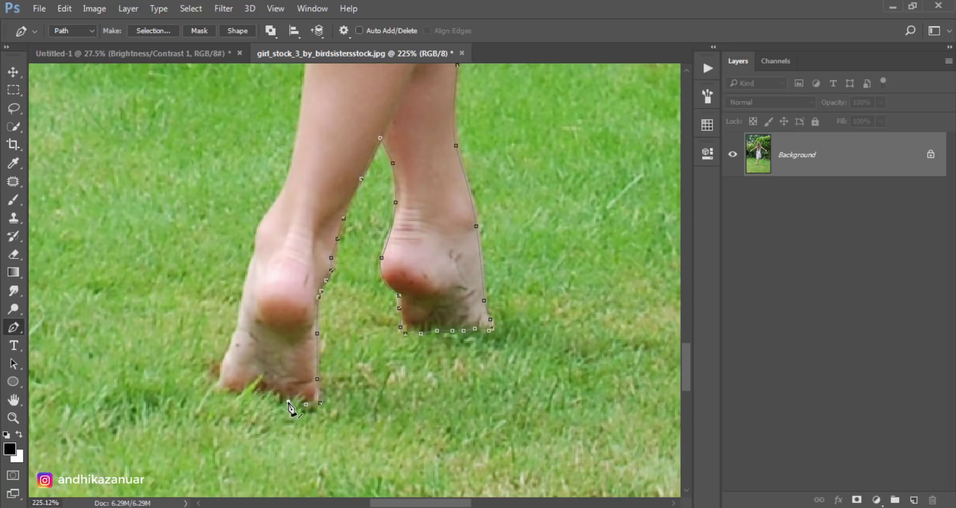
{"action": "left_click", "coordinate": [249, 392]}
{"action": "left_click", "coordinate": [225, 358]}
{"action": "left_click", "coordinate": [251, 259]}
Step: Close the path up the left leg and dress's left edge, then fit the image to the window
{"action": "left_click", "coordinate": [295, 145]}
{"action": "left_click_drag", "start_coordinate": [295, 144], "coordinate": [290, 316]}
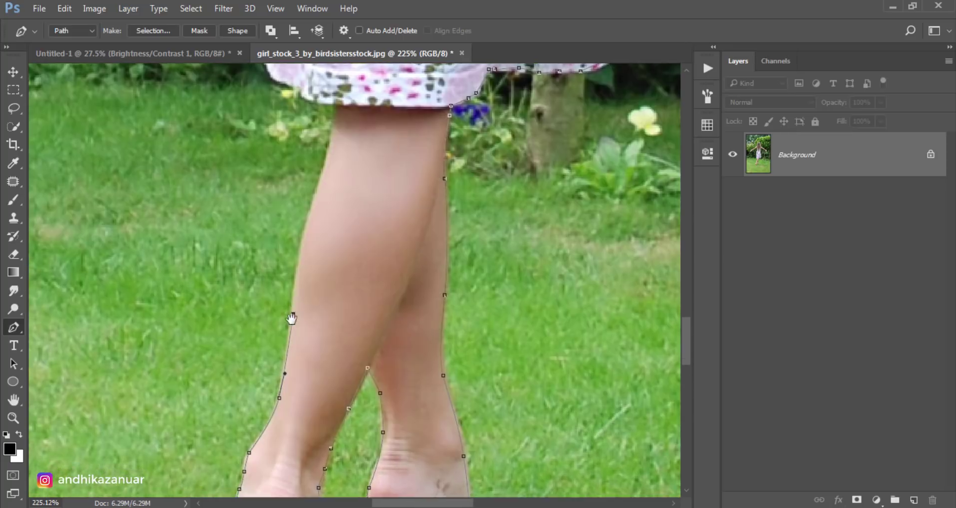
{"action": "left_click", "coordinate": [330, 154]}
{"action": "left_click_drag", "start_coordinate": [338, 114], "coordinate": [260, 318]}
{"action": "left_click", "coordinate": [219, 130]}
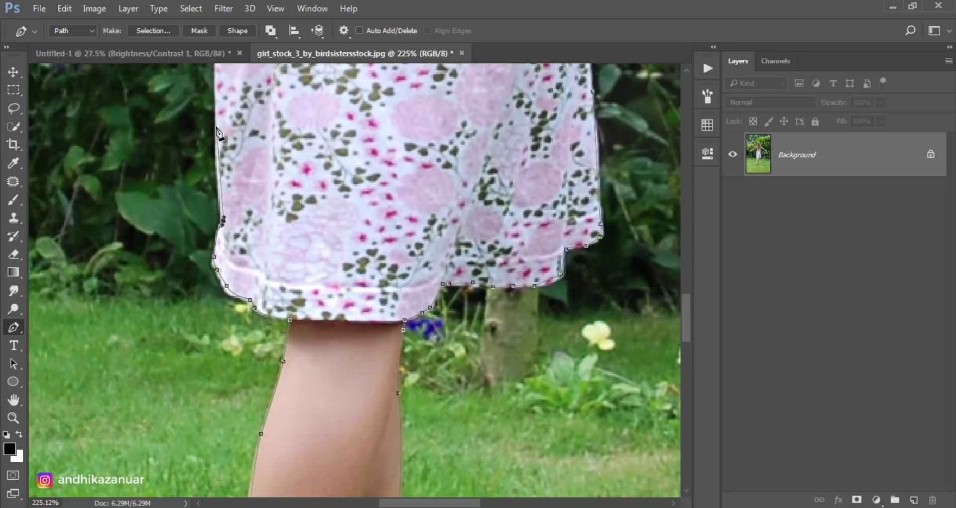
{"action": "left_click_drag", "start_coordinate": [219, 131], "coordinate": [235, 404]}
{"action": "left_click", "coordinate": [237, 210]}
{"action": "left_click", "coordinate": [237, 197]}
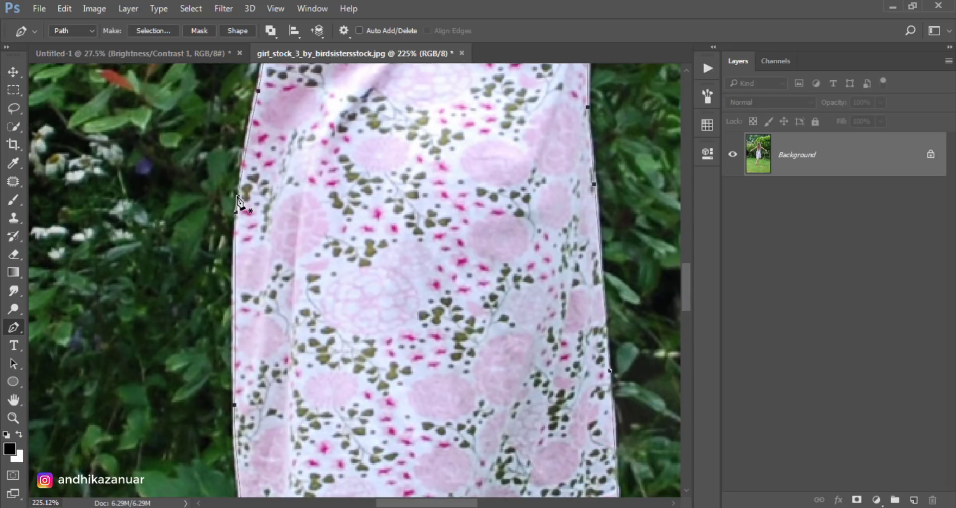
{"action": "key", "text": "ctrl+0"}
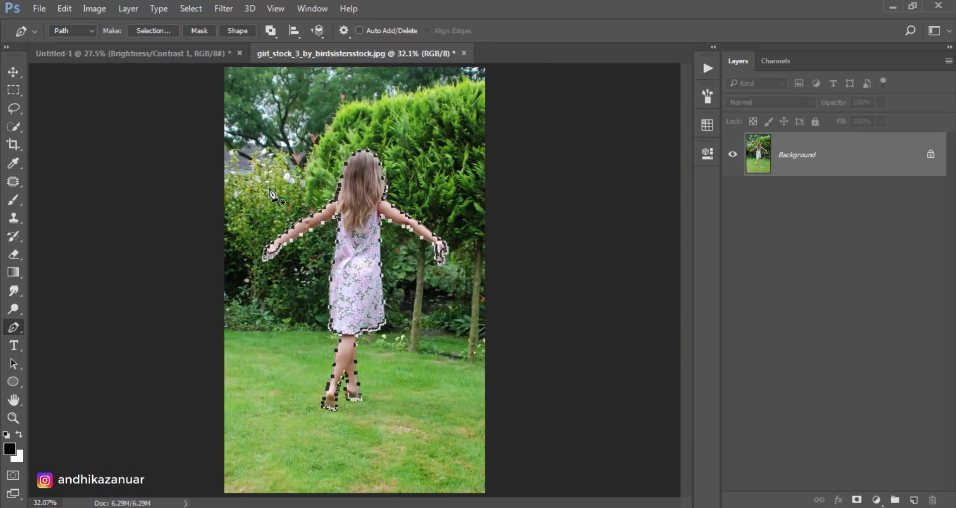
Step: Turn the path into a selection and apply it as a layer mask to remove the background
{"action": "right_click", "coordinate": [311, 184]}
{"action": "left_click", "coordinate": [366, 213]}
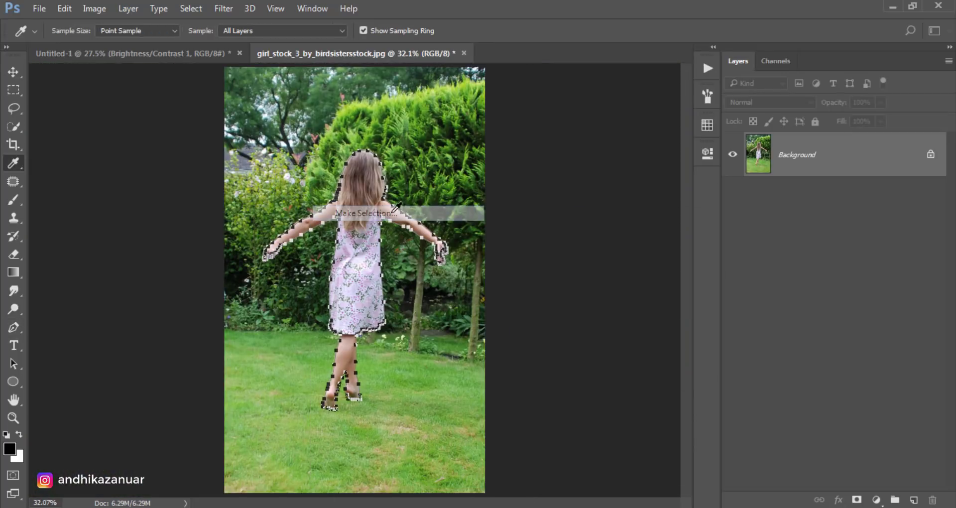
{"action": "left_click", "coordinate": [699, 248]}
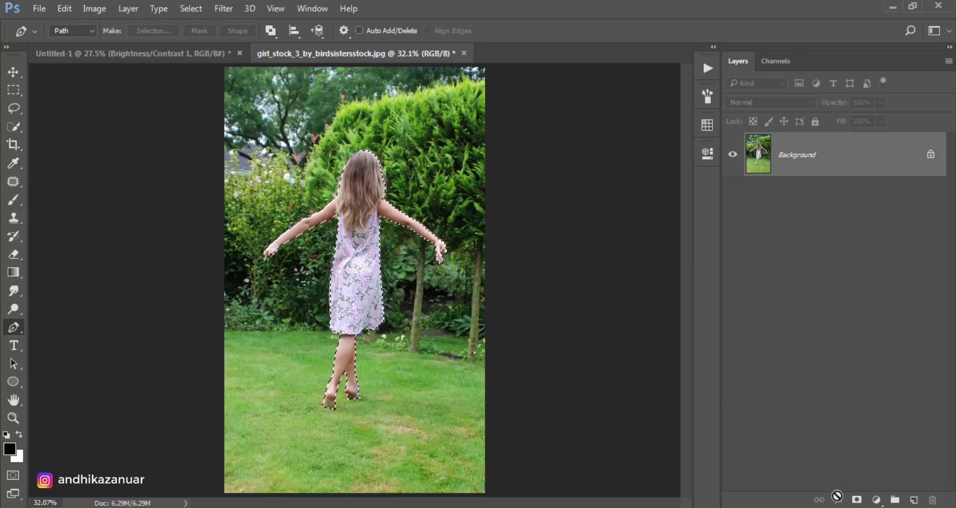
{"action": "left_click", "coordinate": [857, 500]}
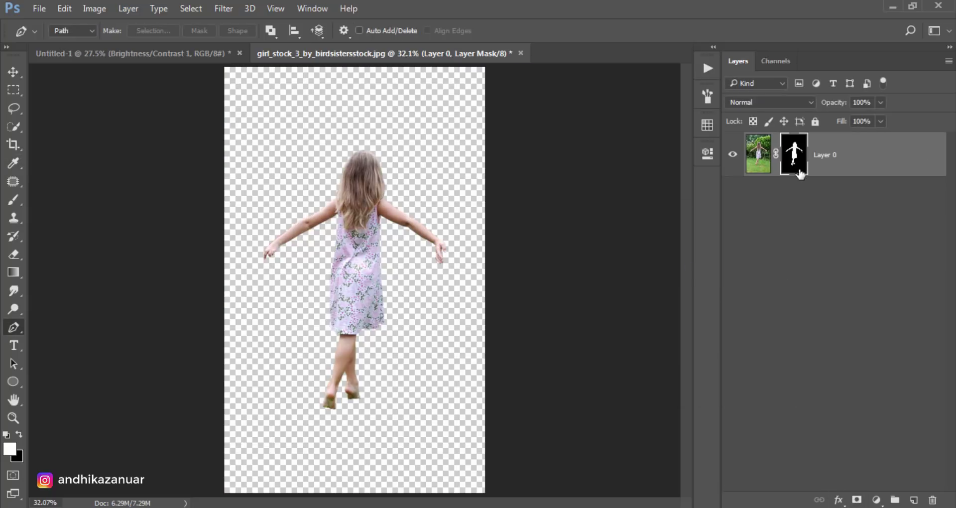
{"action": "right_click", "coordinate": [800, 173]}
{"action": "left_click", "coordinate": [819, 215]}
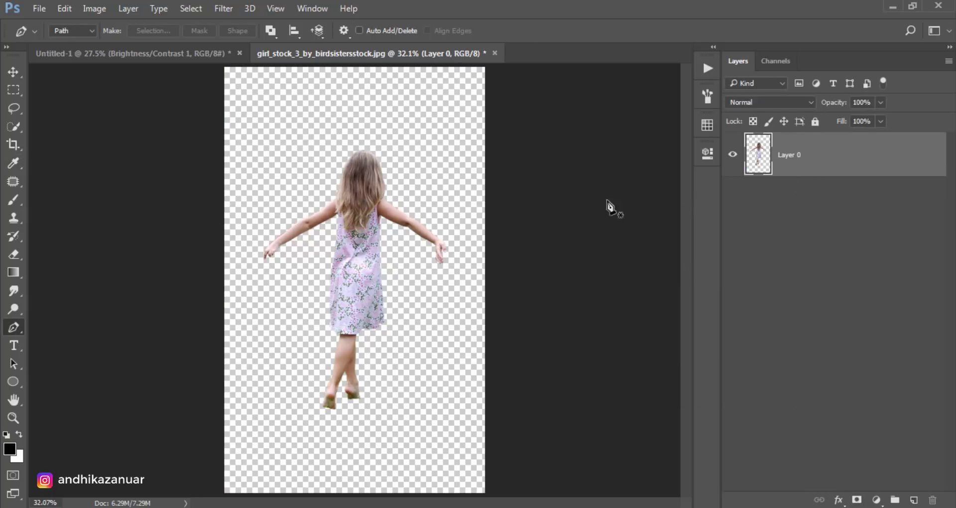
Step: Crop the canvas in on all four sides closely around the girl
{"action": "left_click", "coordinate": [14, 145]}
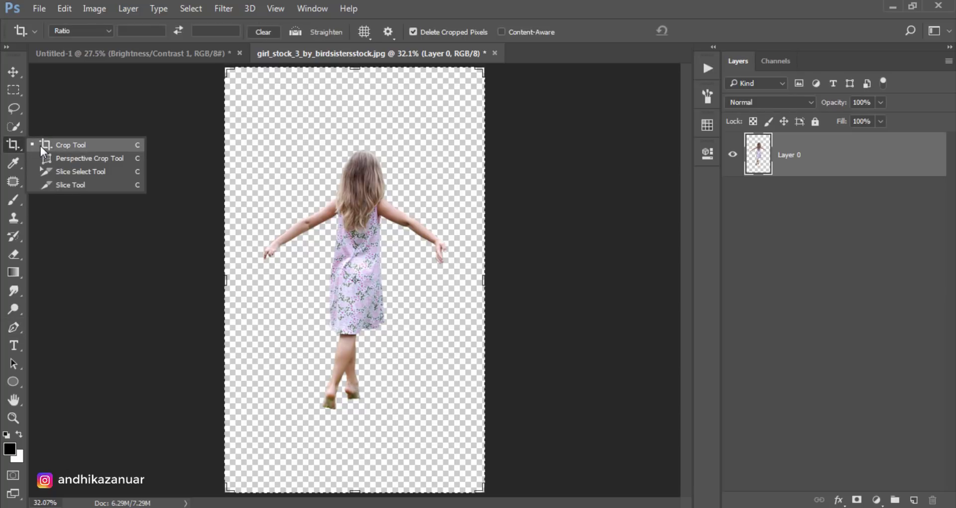
{"action": "left_click", "coordinate": [41, 145]}
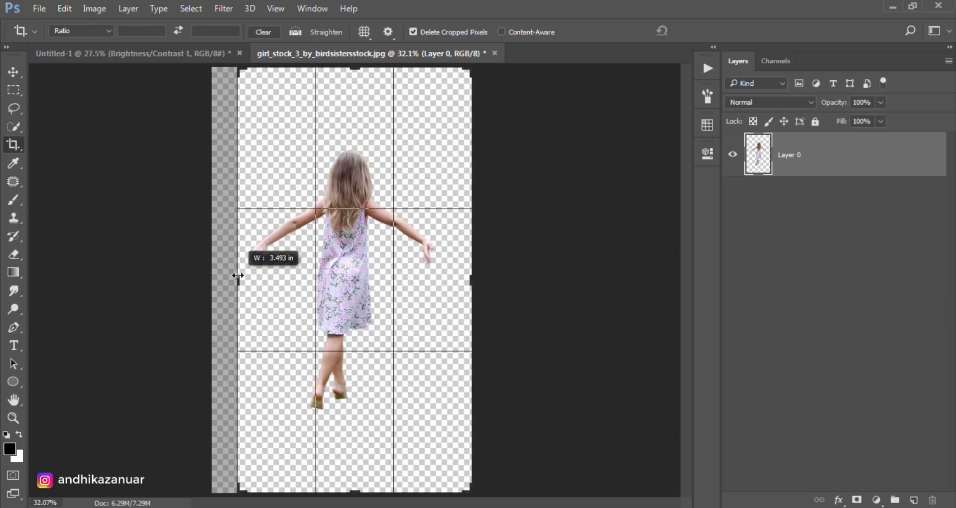
{"action": "left_click_drag", "start_coordinate": [222, 276], "coordinate": [245, 275]}
{"action": "left_click_drag", "start_coordinate": [458, 289], "coordinate": [446, 279]}
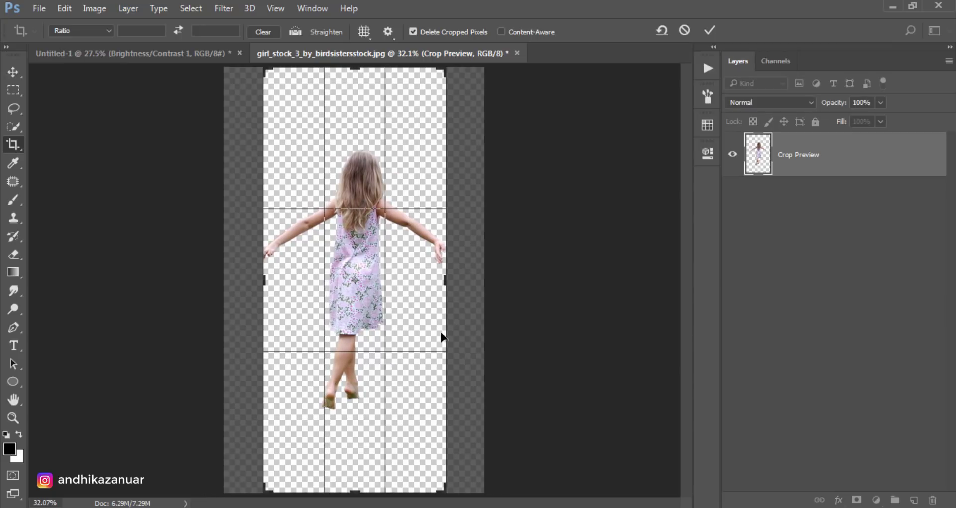
{"action": "left_click_drag", "start_coordinate": [357, 489], "coordinate": [357, 448]}
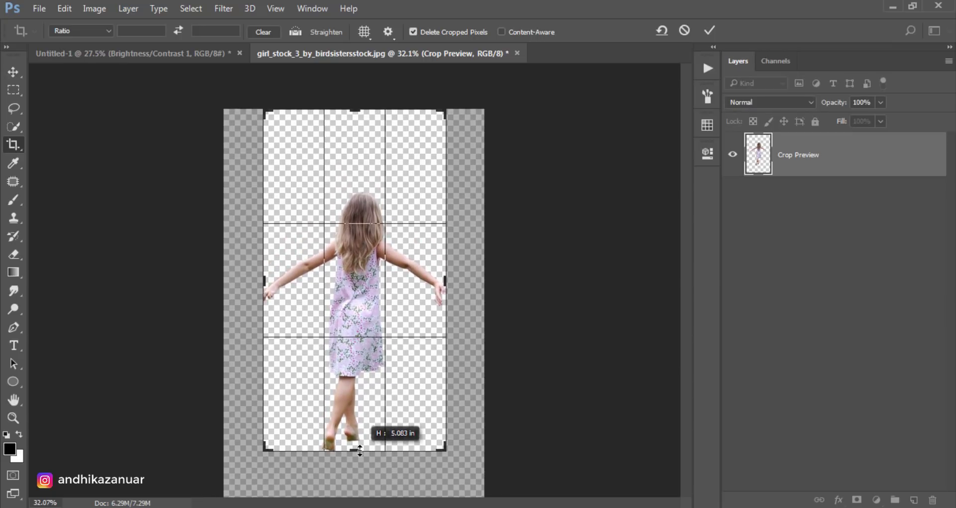
{"action": "left_click_drag", "start_coordinate": [358, 111], "coordinate": [364, 154]}
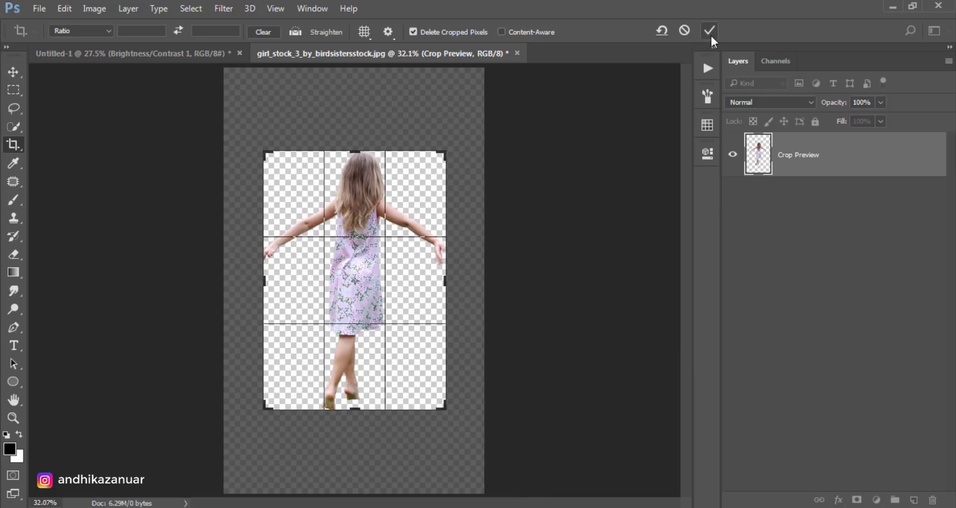
{"action": "left_click", "coordinate": [709, 32]}
Step: Save the cut-out as PNG 'girl_stock_3_by_birdsistersstock' with Smallest / Slow compression
{"action": "left_click", "coordinate": [15, 75]}
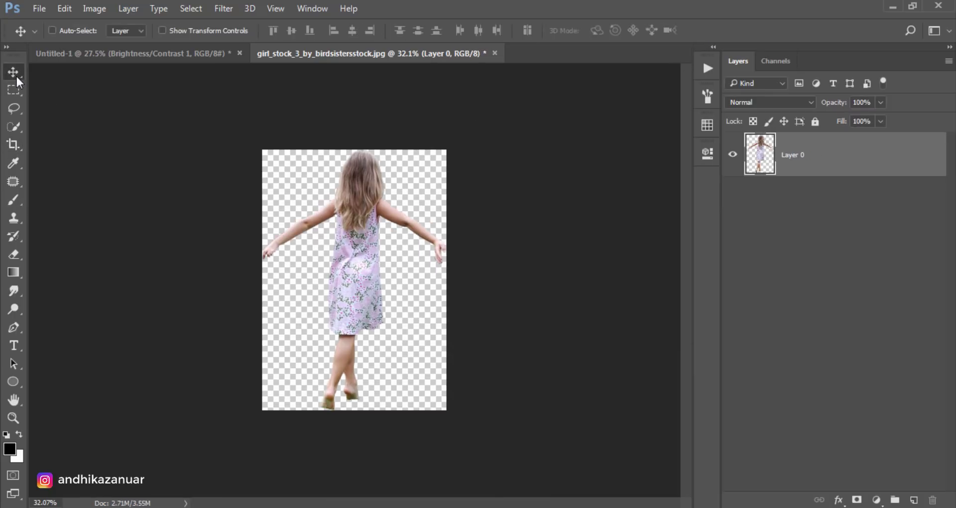
{"action": "left_click", "coordinate": [39, 9]}
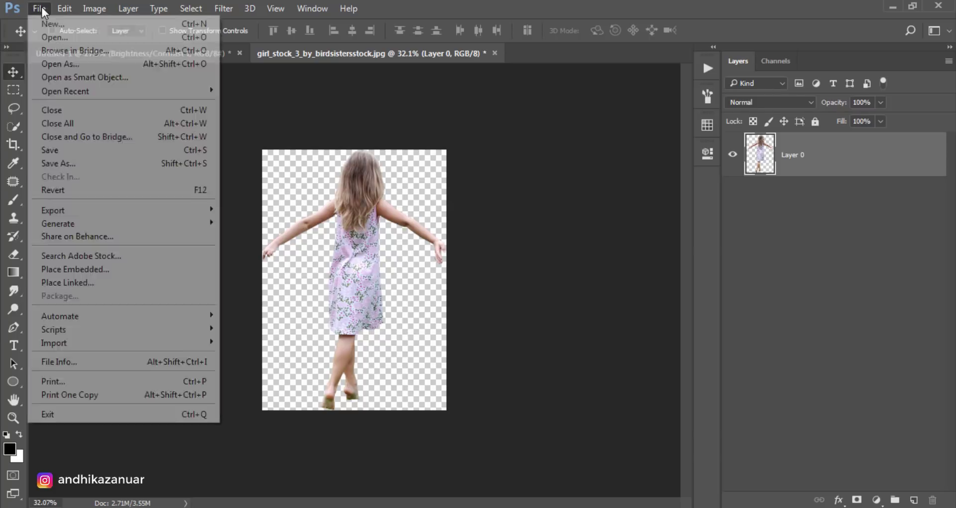
{"action": "left_click", "coordinate": [91, 163]}
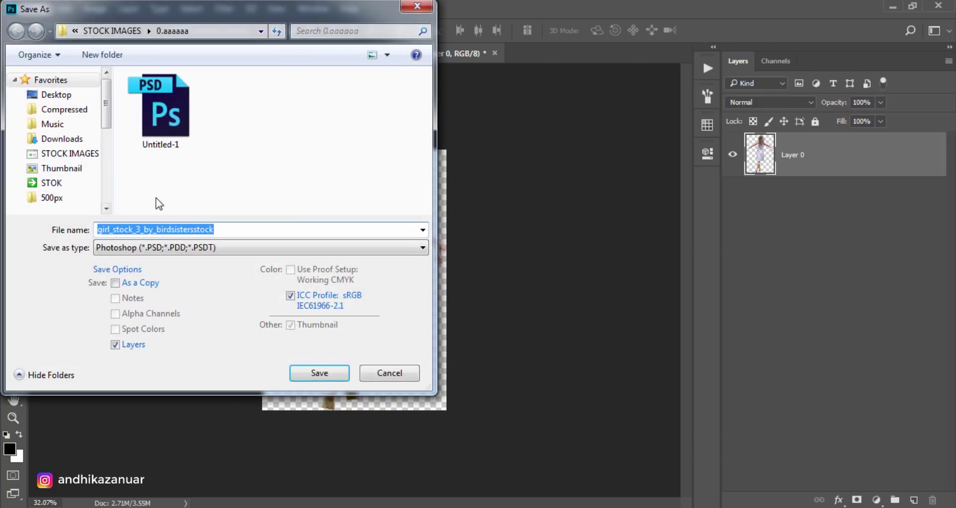
{"action": "left_click", "coordinate": [233, 247]}
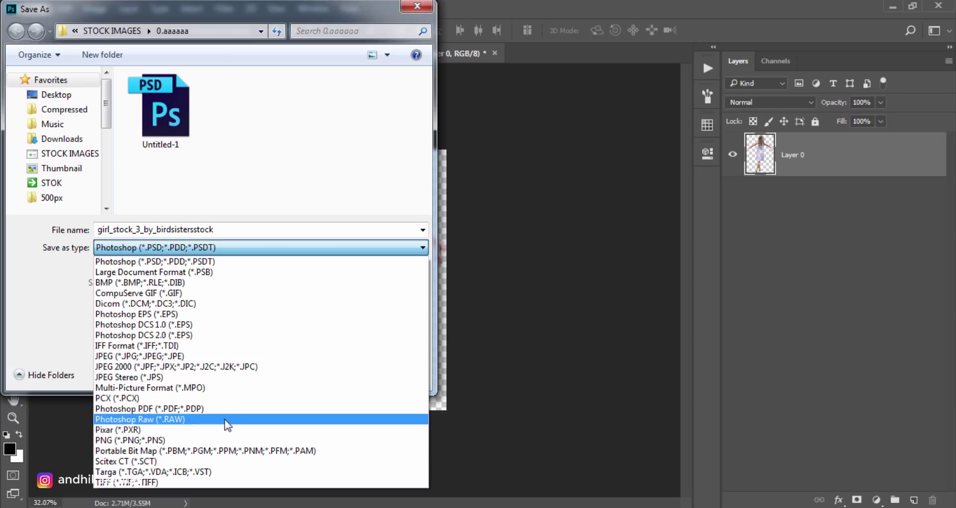
{"action": "left_click", "coordinate": [223, 441]}
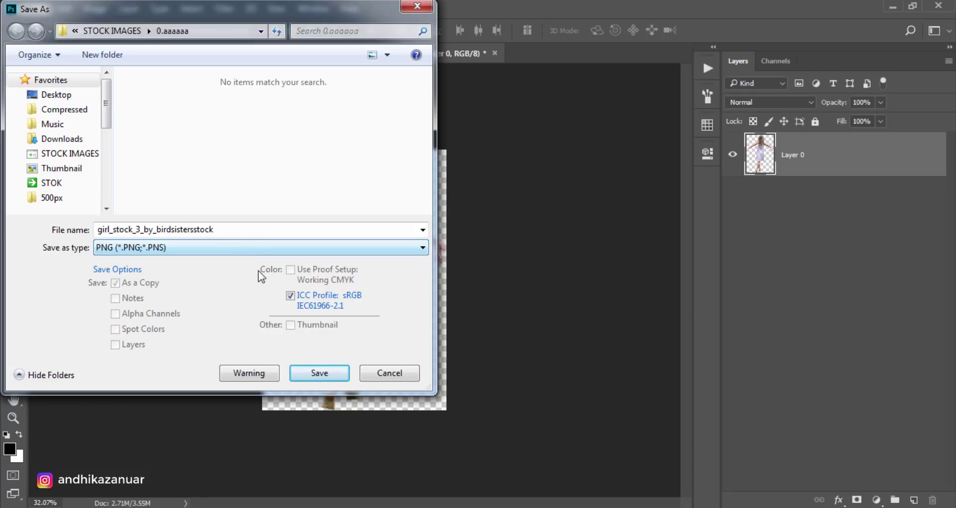
{"action": "left_click", "coordinate": [321, 375]}
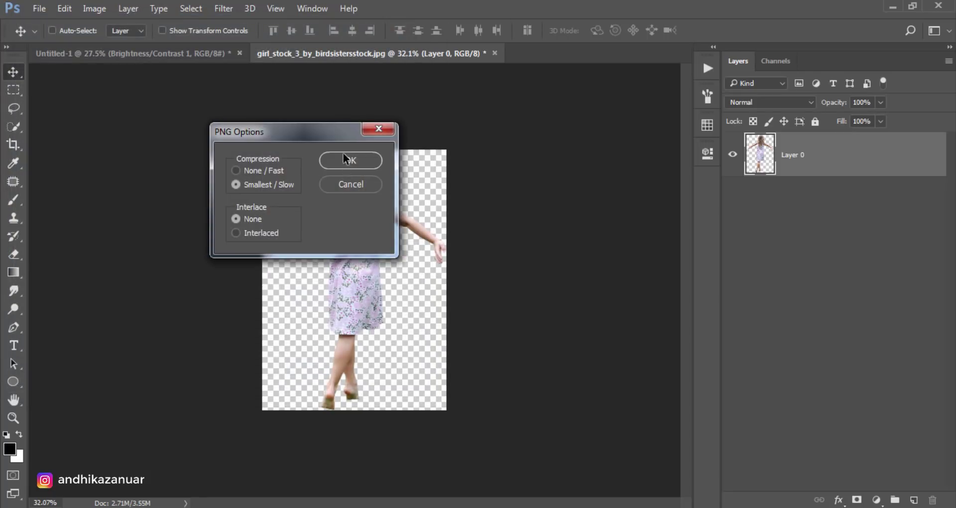
{"action": "left_click", "coordinate": [344, 158]}
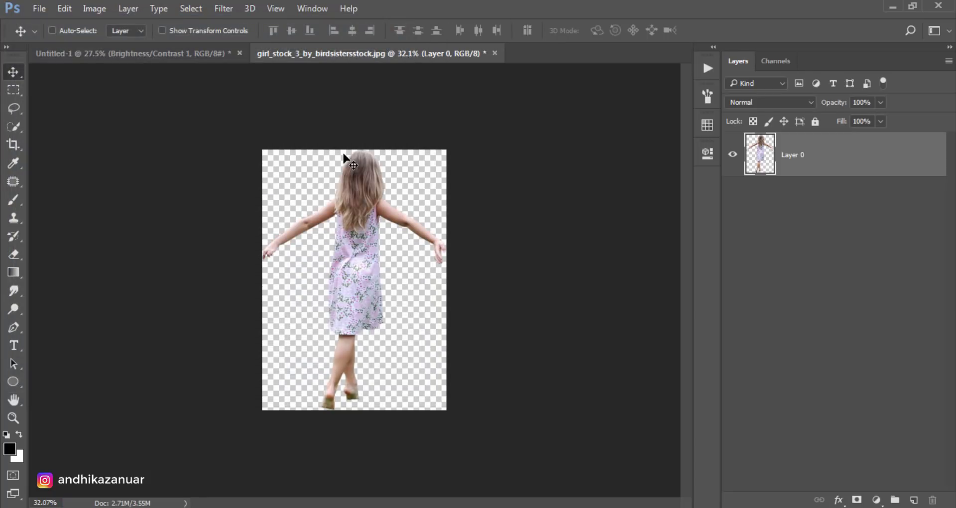
Step: Place the girl_stock_3_by_birdsistersstock PNG into the sunset composite as an embedded layer
{"action": "left_click", "coordinate": [178, 56]}
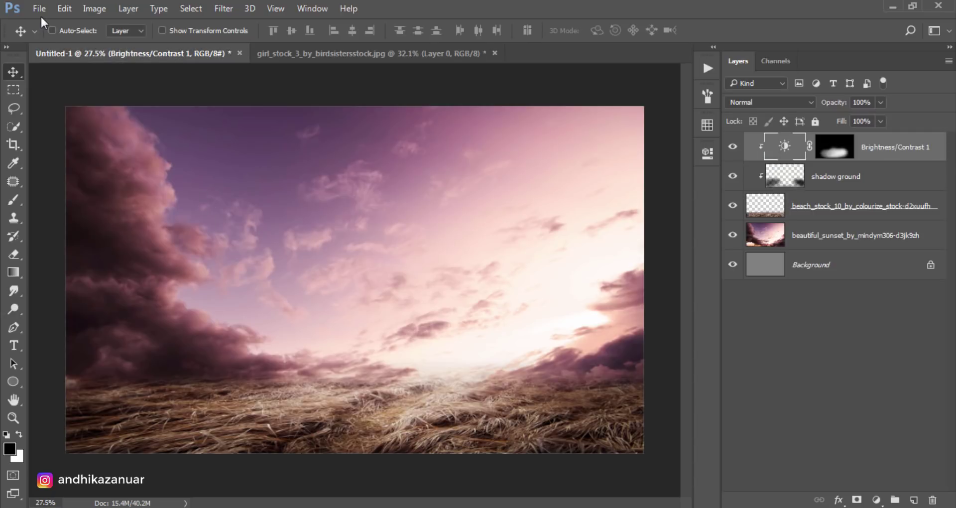
{"action": "left_click", "coordinate": [39, 9]}
{"action": "left_click", "coordinate": [93, 269]}
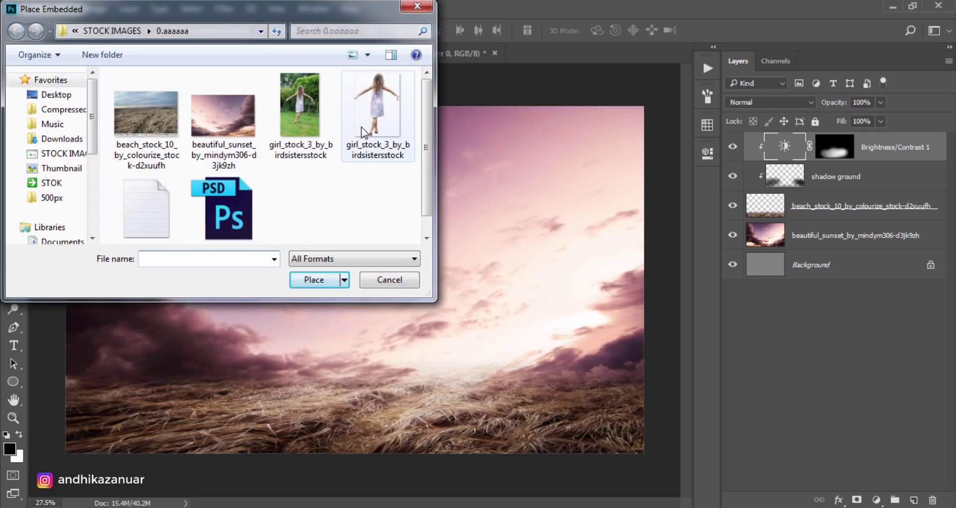
{"action": "left_click", "coordinate": [362, 131]}
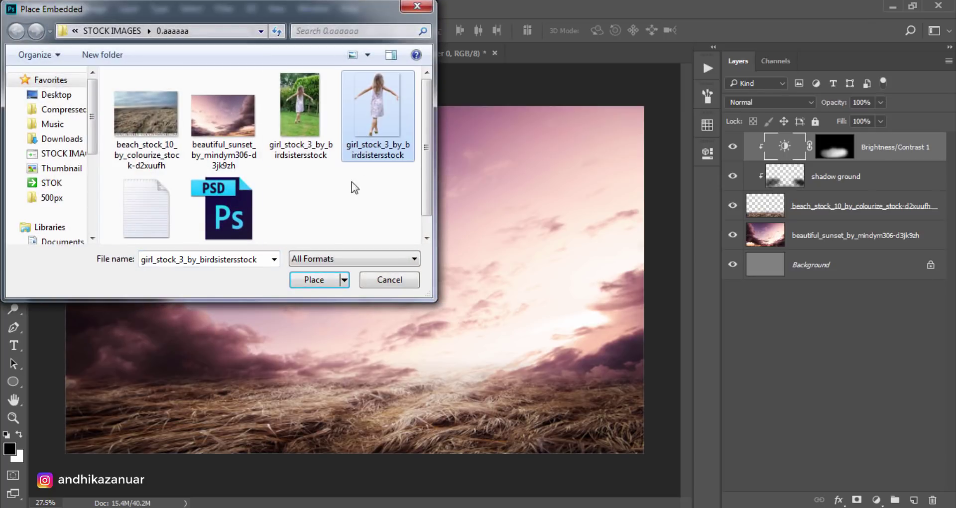
{"action": "left_click", "coordinate": [318, 280]}
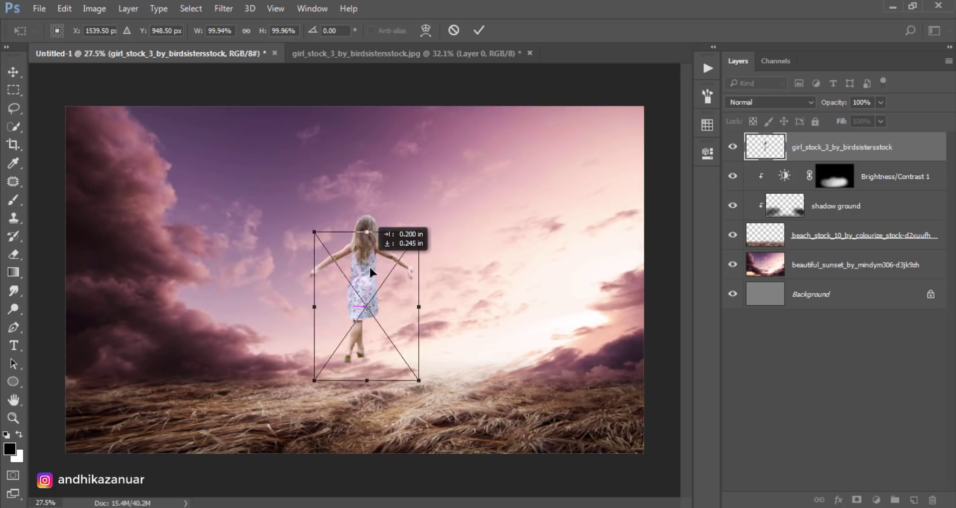
Step: Position the girl in the grass below centre, scale to about 87%, and rasterize her layer
{"action": "left_click_drag", "start_coordinate": [370, 268], "coordinate": [416, 296]}
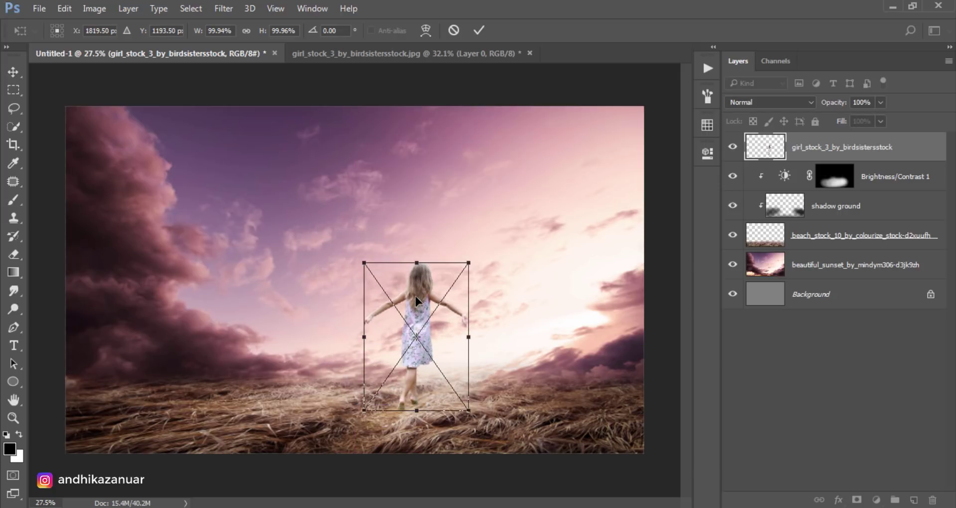
{"action": "key", "text": "shift+Left"}
{"action": "key", "text": "shift+Left"}
{"action": "key", "text": "Left"}
{"action": "key", "text": "Left"}
{"action": "key", "text": "shift+Down"}
{"action": "key", "text": "Down"}
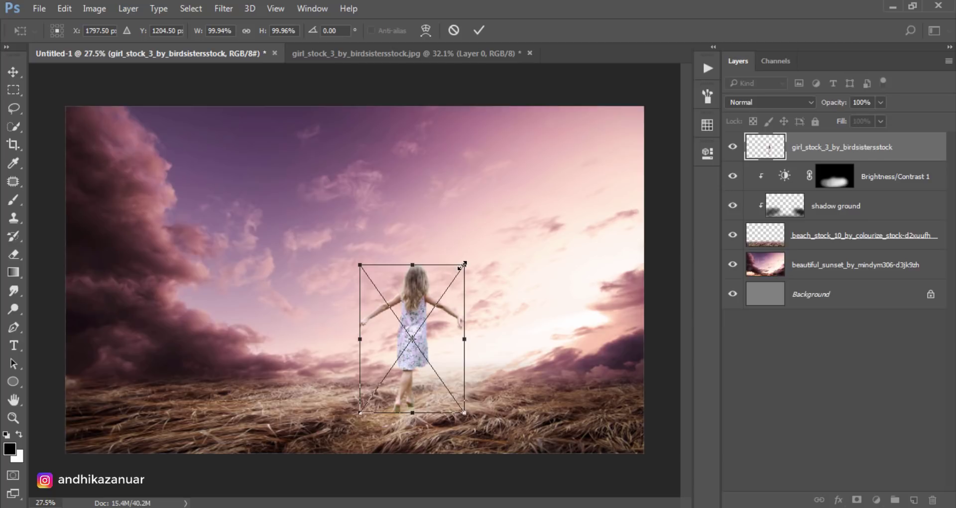
{"action": "left_click_drag", "start_coordinate": [462, 265], "coordinate": [459, 301]}
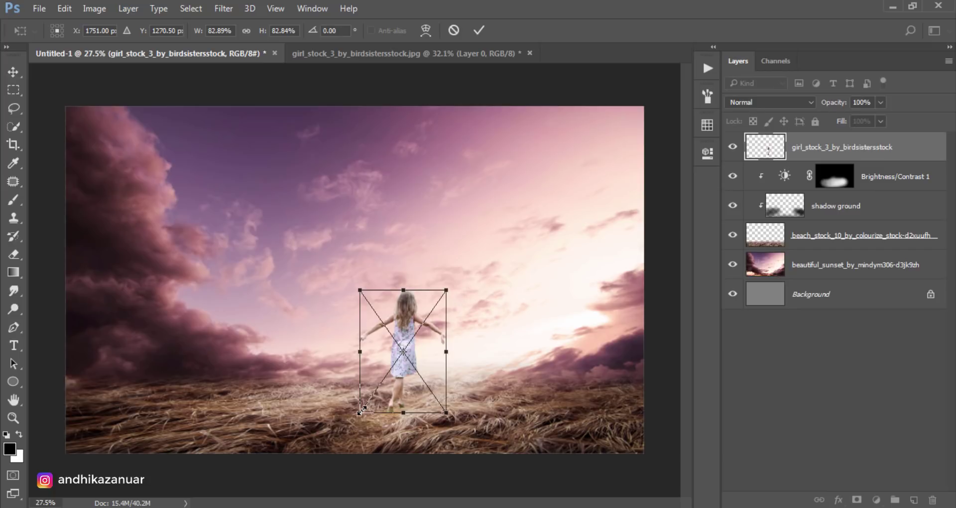
{"action": "left_click_drag", "start_coordinate": [360, 411], "coordinate": [355, 417]}
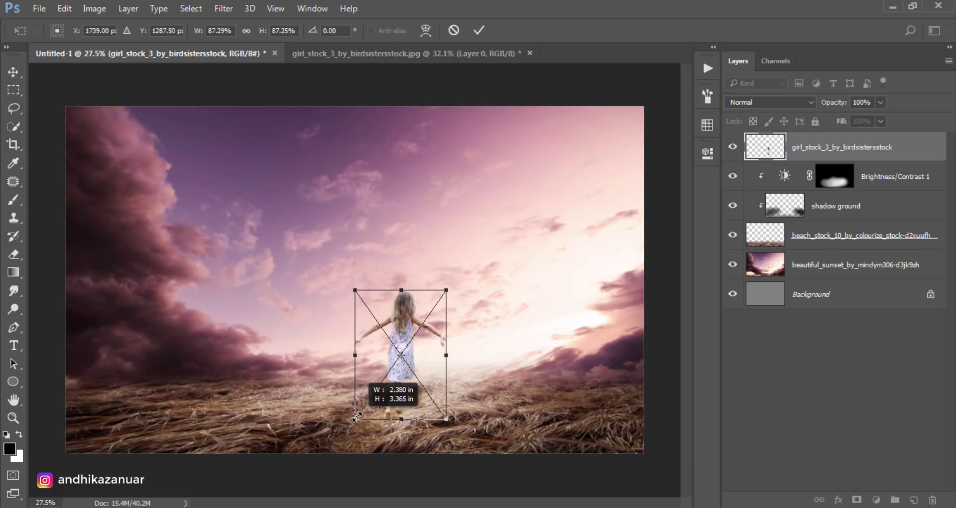
{"action": "left_click", "coordinate": [478, 30]}
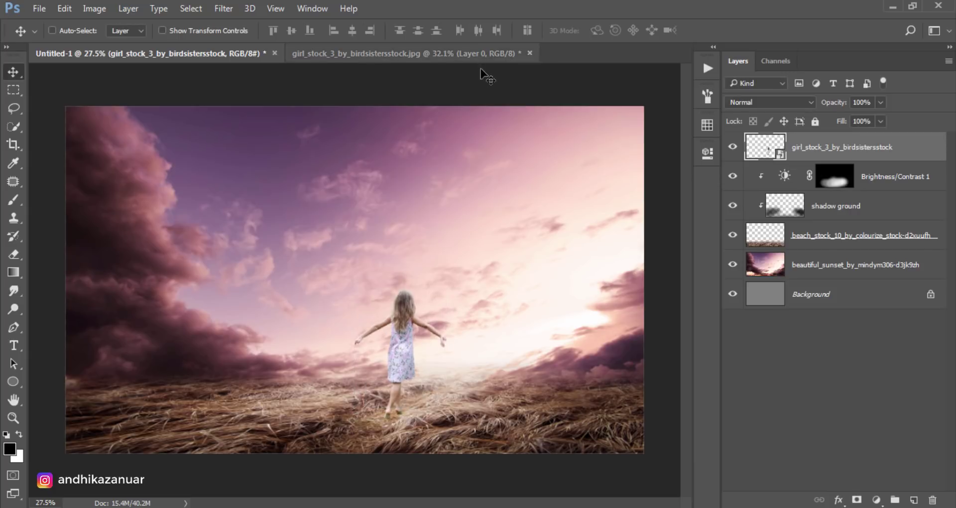
{"action": "left_click_drag", "start_coordinate": [455, 335], "coordinate": [438, 342]}
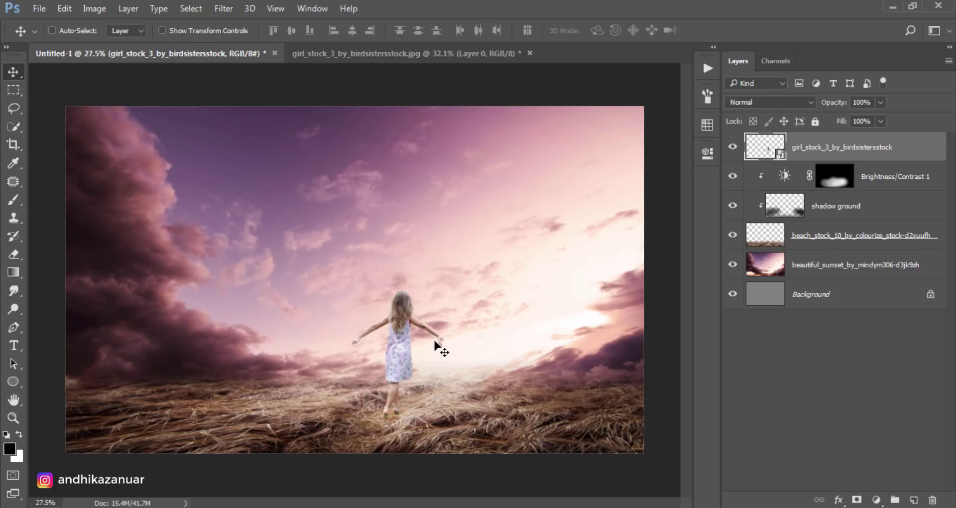
{"action": "key", "text": "Up"}
{"action": "key", "text": "Up"}
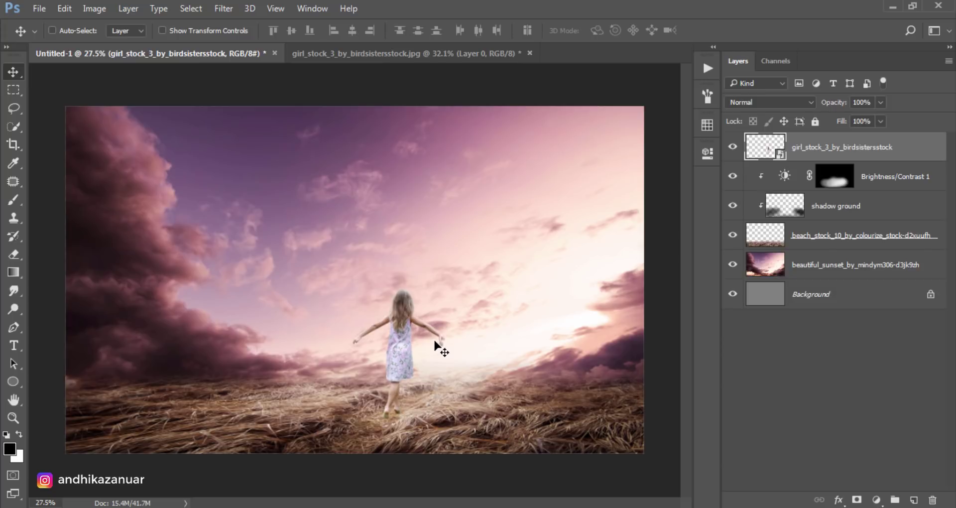
{"action": "right_click", "coordinate": [819, 150]}
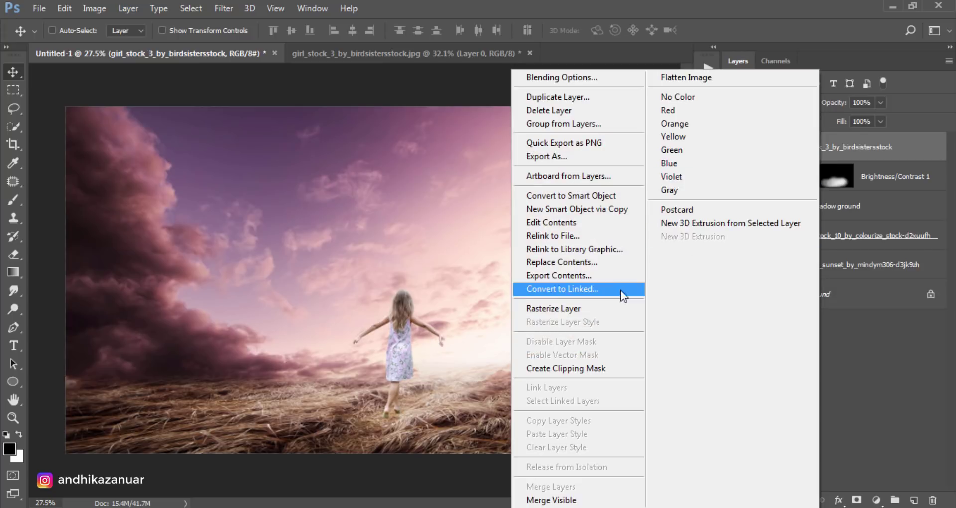
{"action": "left_click", "coordinate": [602, 308]}
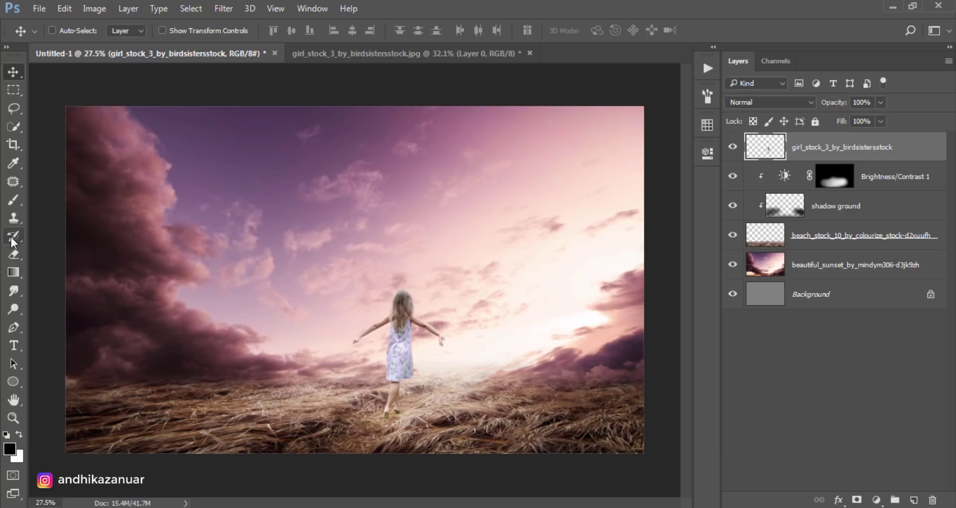
Step: Choose the Eraser with the 112 px grass-shaped brush preset
{"action": "left_click", "coordinate": [13, 255]}
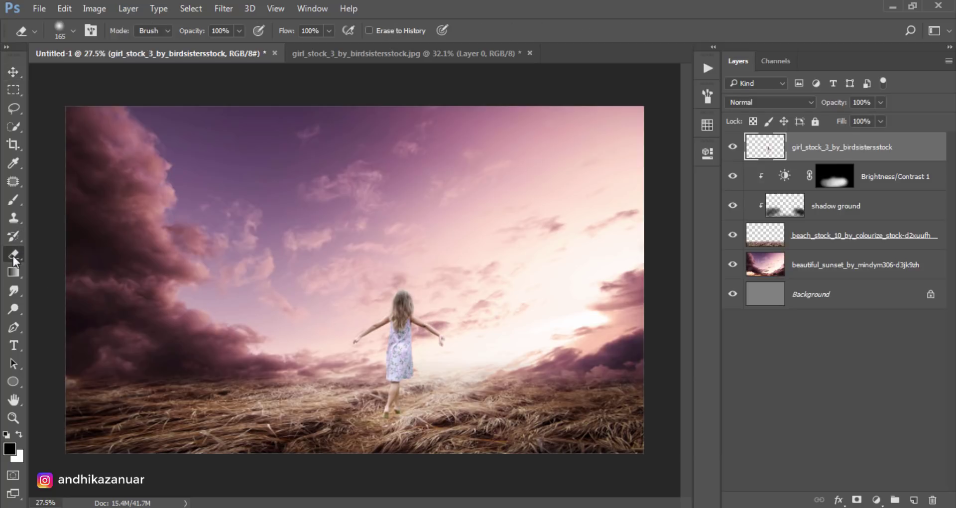
{"action": "left_click", "coordinate": [56, 31]}
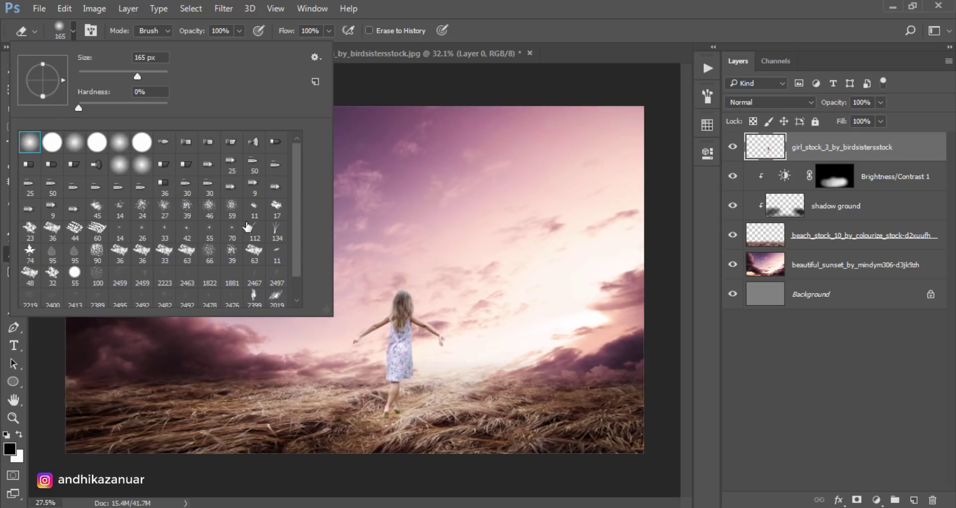
{"action": "left_click", "coordinate": [255, 232]}
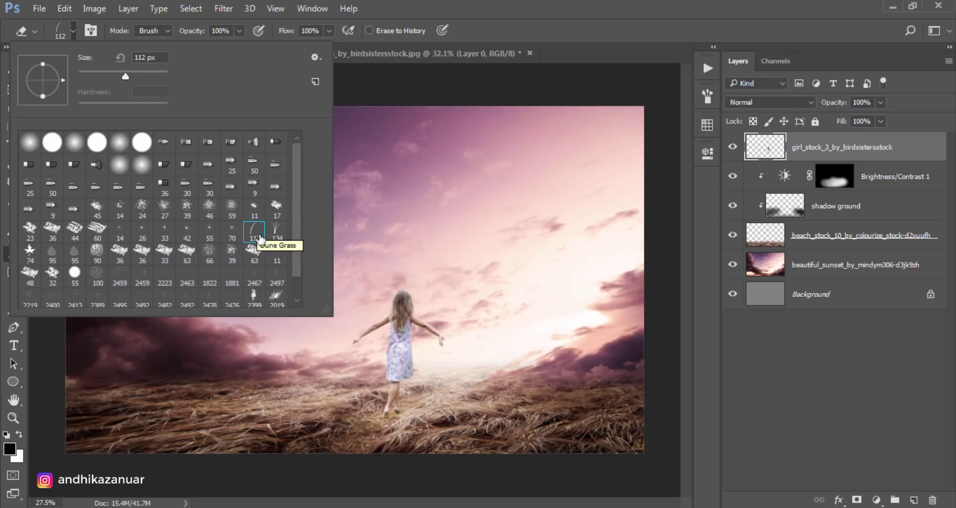
{"action": "left_click", "coordinate": [518, 77]}
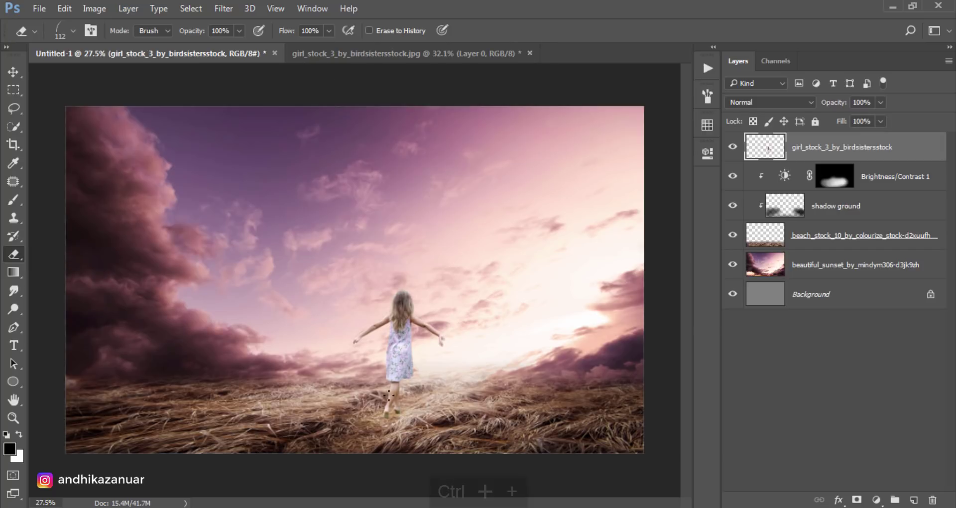
Step: Erase grass shapes over both of the girl's feet, then fit the whole image in view
{"action": "key", "text": "ctrl+plus"}
{"action": "key", "text": "ctrl+plus"}
{"action": "key", "text": "ctrl+plus"}
{"action": "key", "text": "ctrl+plus"}
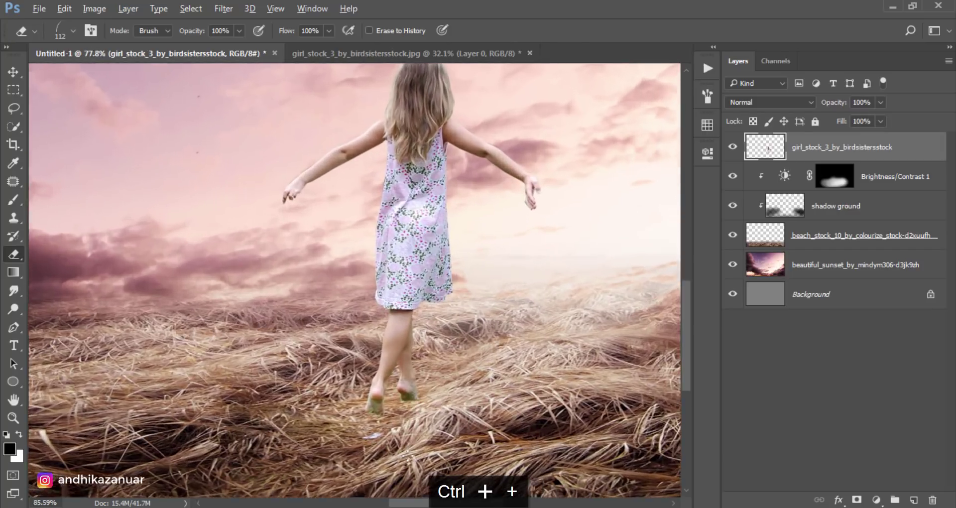
{"action": "key", "text": "ctrl+plus"}
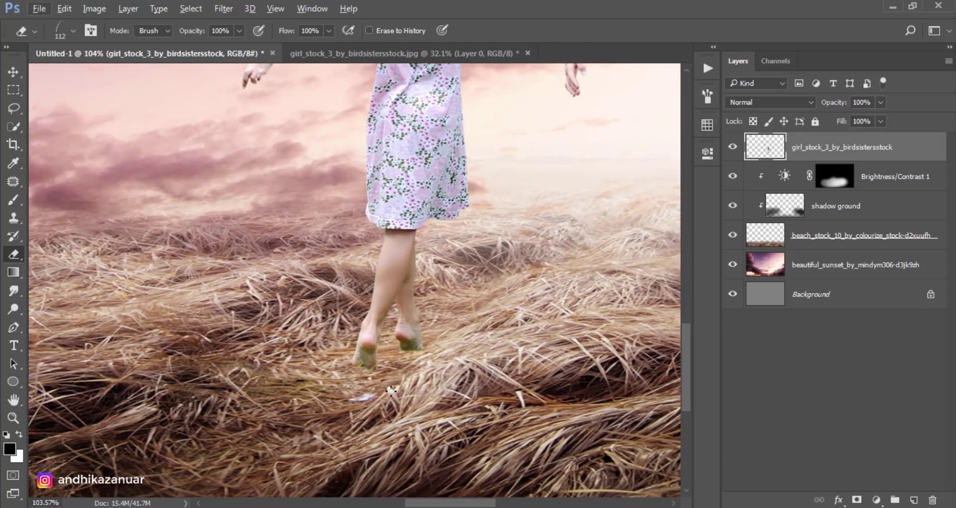
{"action": "key", "text": "bracketleft"}
{"action": "key", "text": "bracketleft"}
{"action": "left_click_drag", "start_coordinate": [359, 371], "coordinate": [373, 371]}
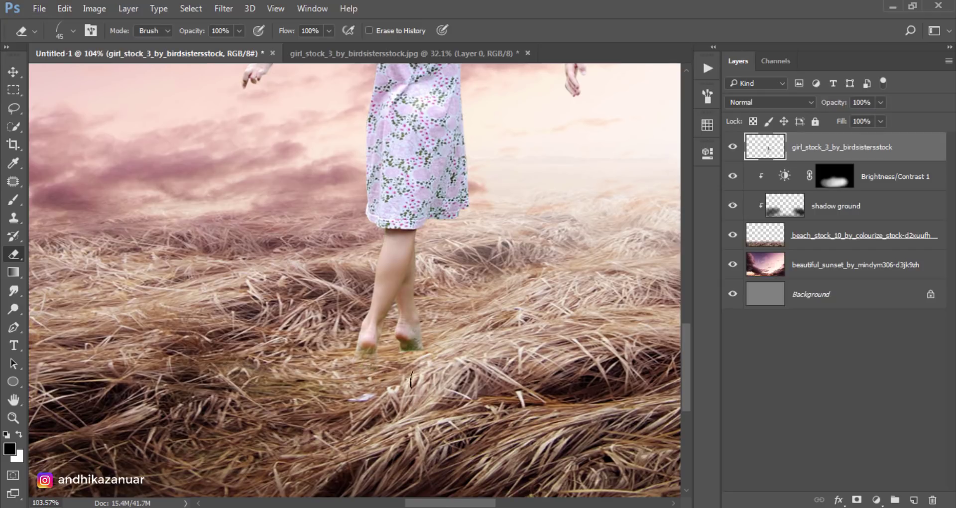
{"action": "left_click_drag", "start_coordinate": [433, 362], "coordinate": [423, 362]}
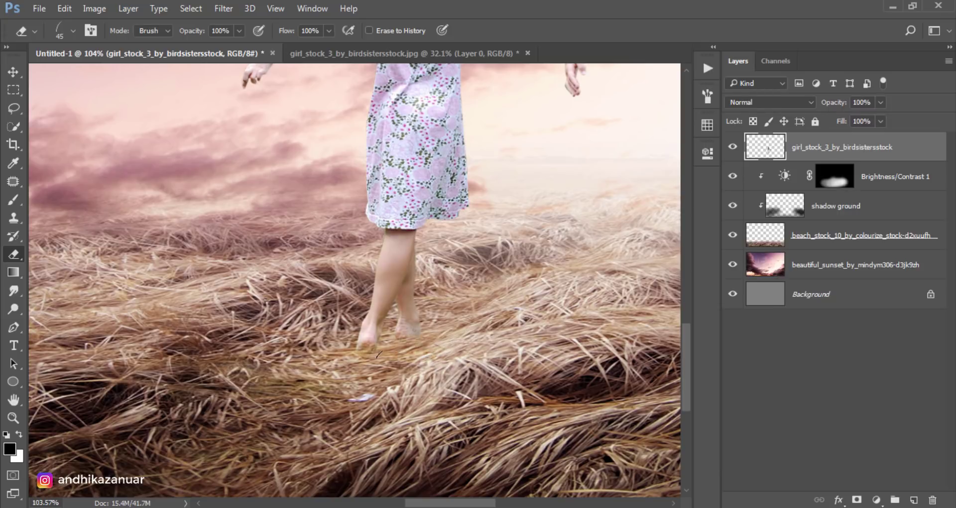
{"action": "left_click", "coordinate": [22, 74]}
{"action": "key", "text": "ctrl+0"}
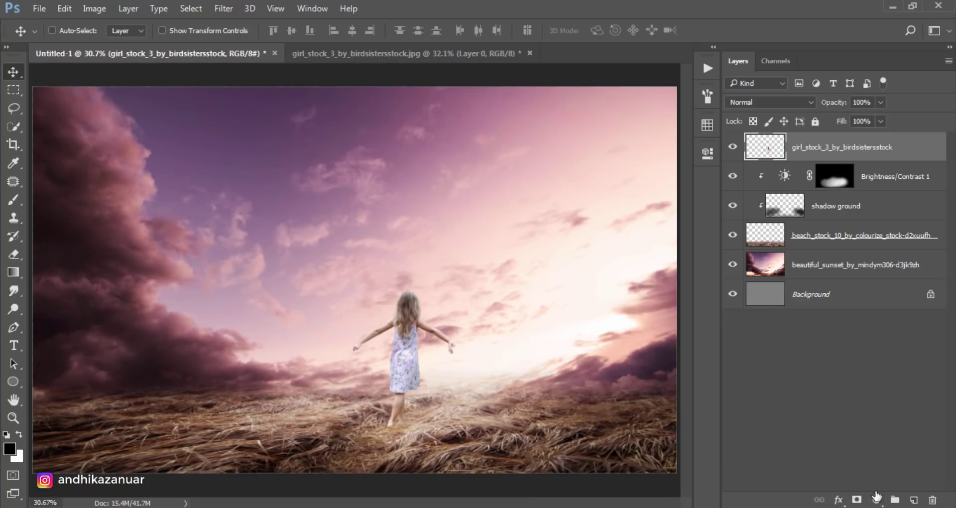
Step: Add a Brightness/Contrast layer clipped to the girl with brightness at -60
{"action": "left_click", "coordinate": [877, 498]}
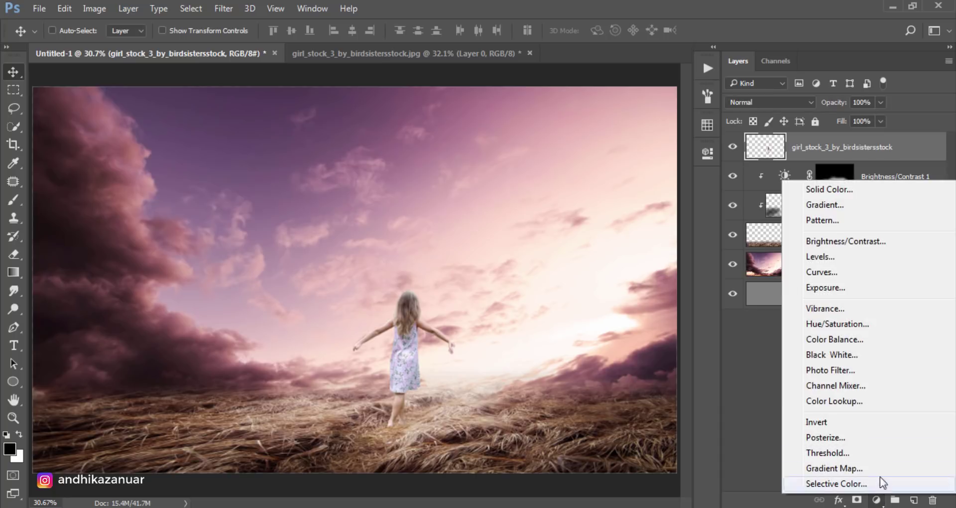
{"action": "left_click", "coordinate": [878, 245]}
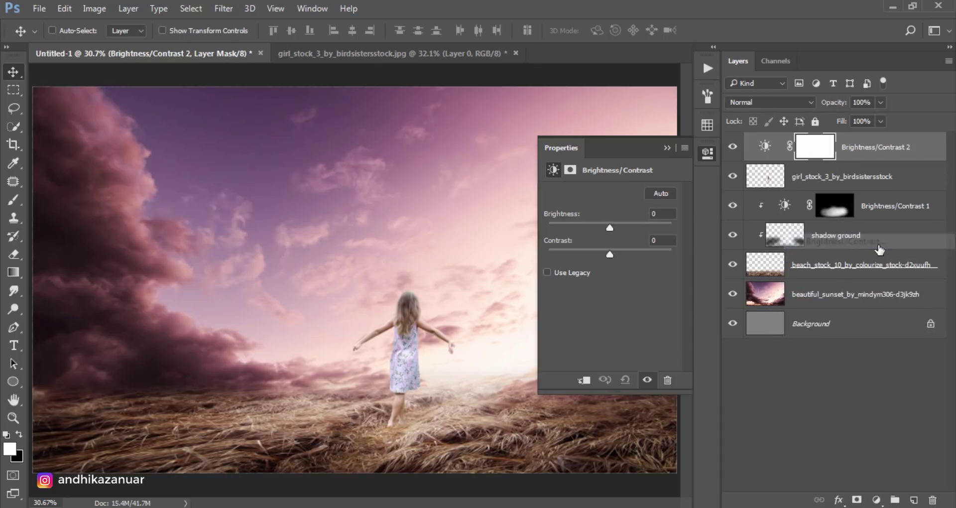
{"action": "left_click", "coordinate": [586, 381]}
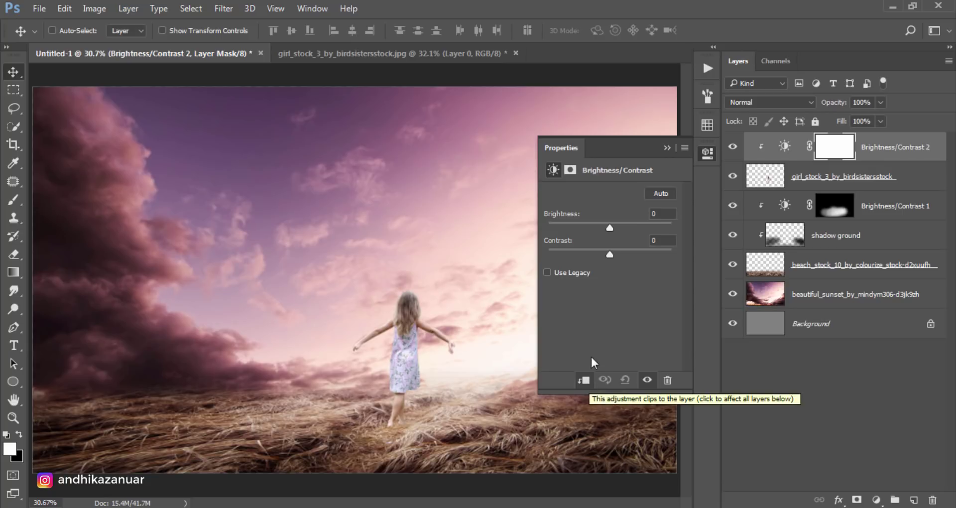
{"action": "left_click_drag", "start_coordinate": [609, 228], "coordinate": [590, 226]}
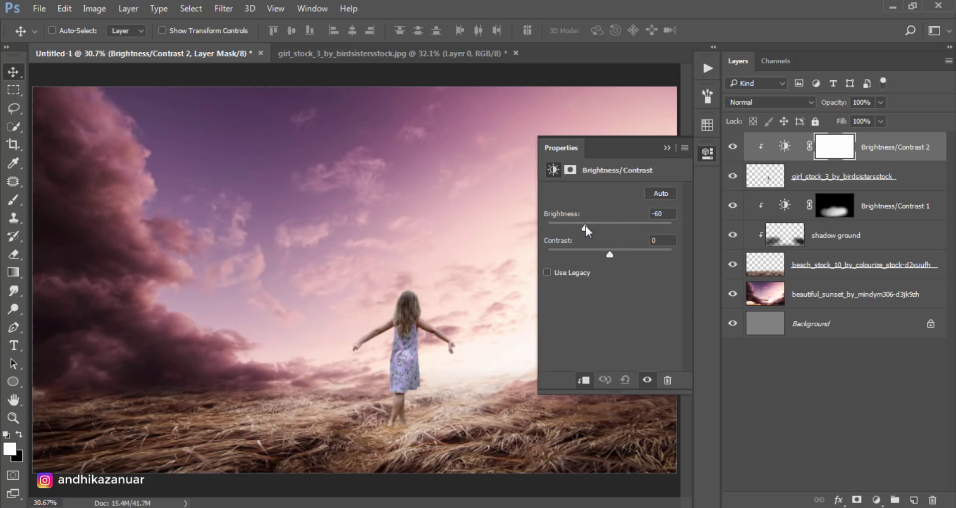
{"action": "left_click", "coordinate": [667, 148]}
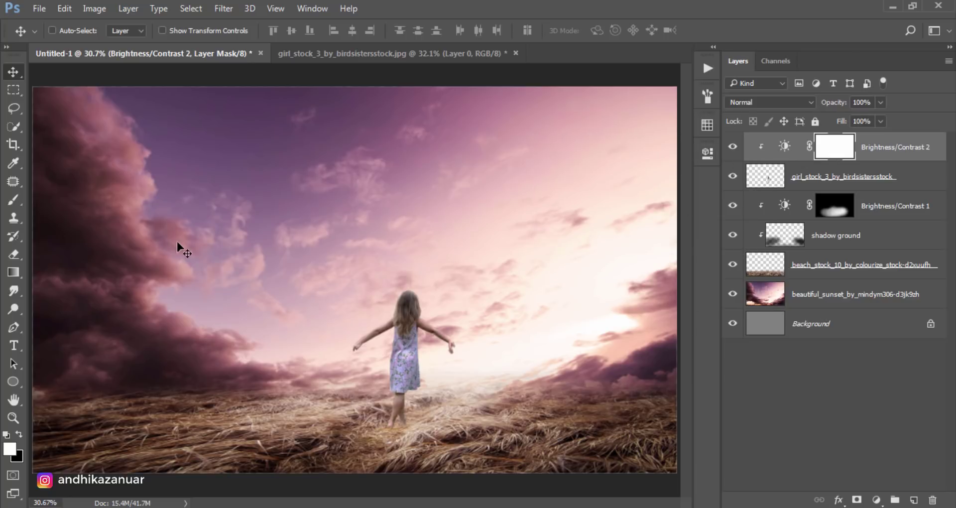
{"action": "key", "text": "b"}
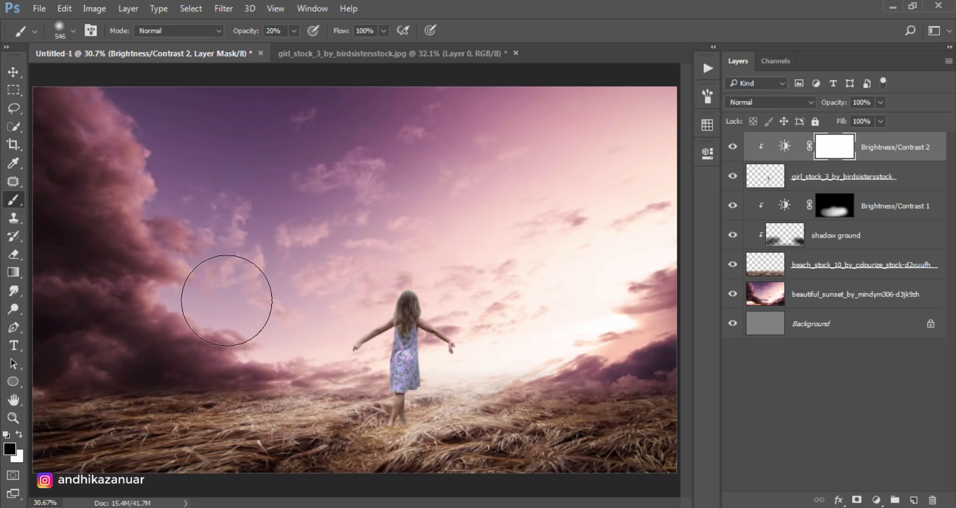
Step: Set the brush size and mask the darkening off the top of the girl's hair
{"action": "left_click", "coordinate": [294, 30]}
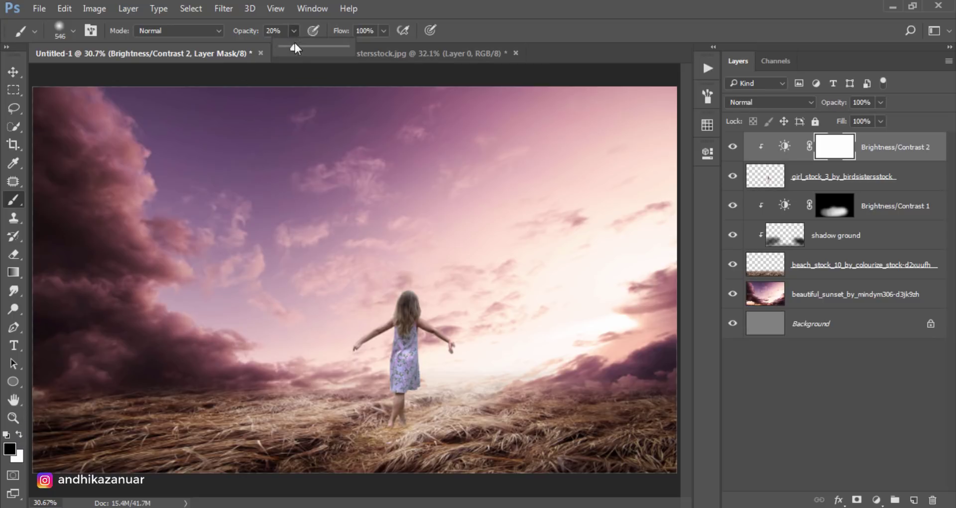
{"action": "left_click", "coordinate": [60, 29]}
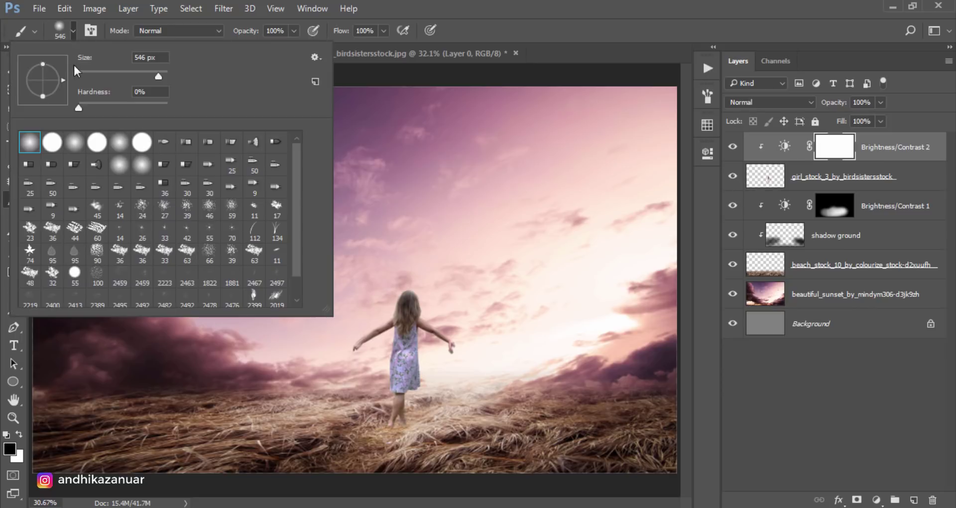
{"action": "left_click", "coordinate": [99, 73]}
{"action": "key", "text": "Return"}
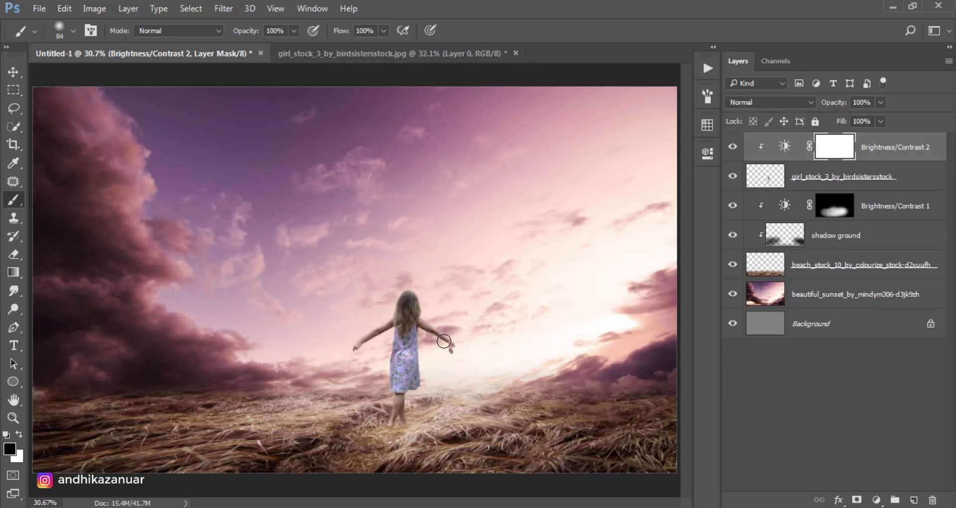
{"action": "key", "text": "ctrl+0"}
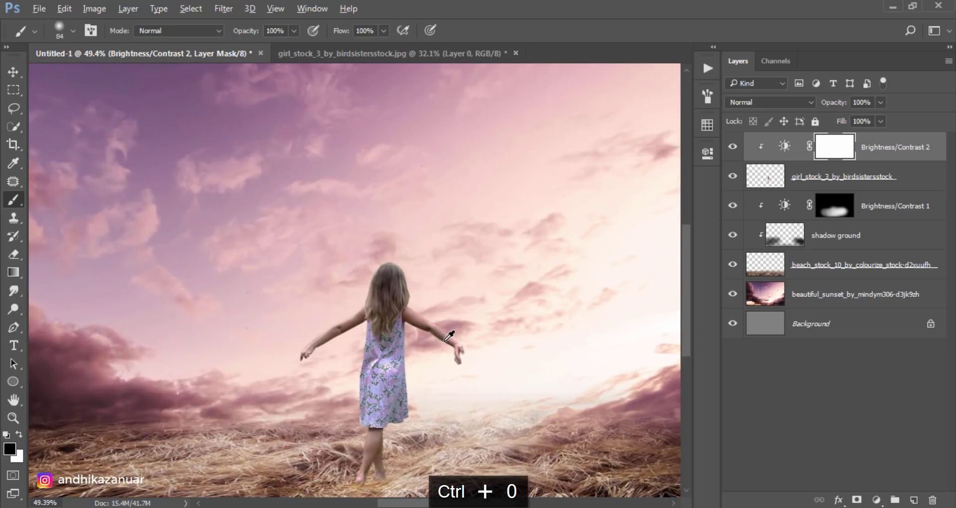
{"action": "scroll", "coordinate": [448, 336], "scroll_direction": "up", "scroll_amount": 3}
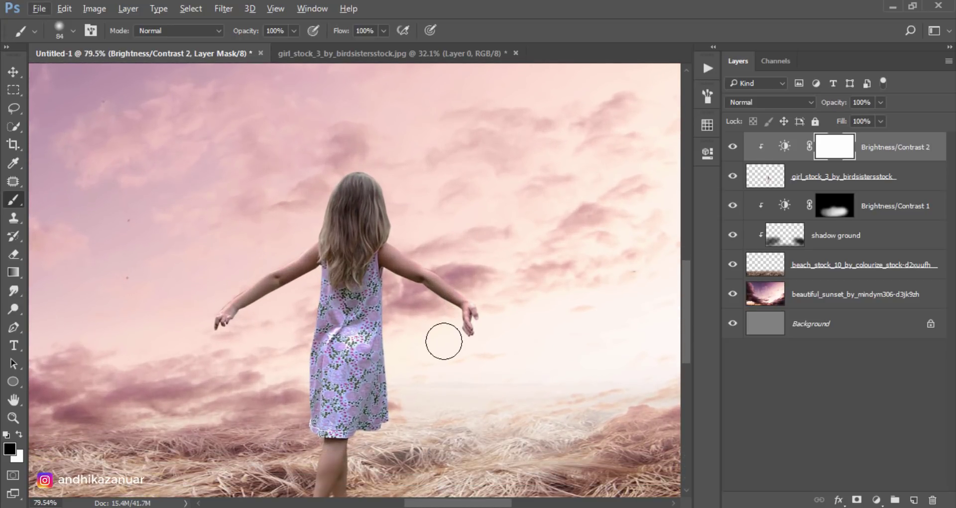
{"action": "scroll", "coordinate": [443, 341], "scroll_direction": "down", "scroll_amount": 1}
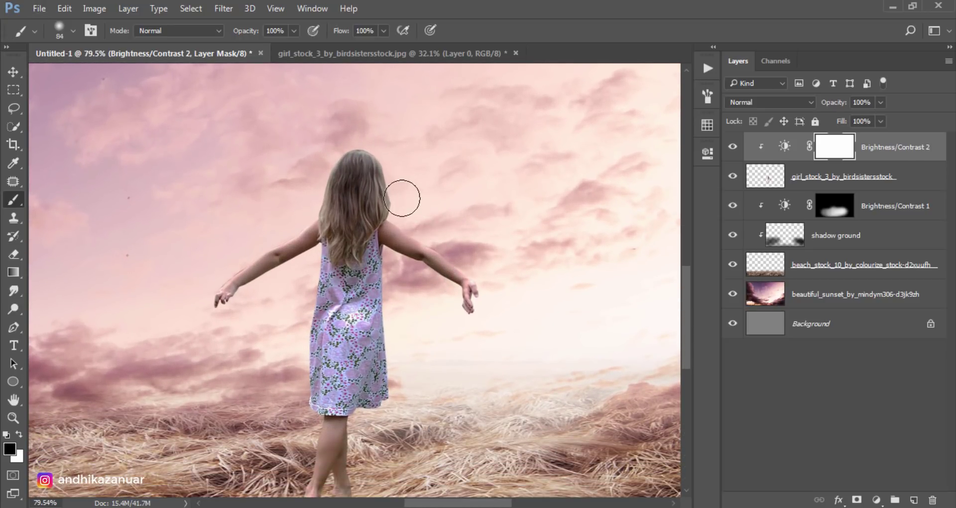
{"action": "left_click_drag", "start_coordinate": [400, 194], "coordinate": [386, 161]}
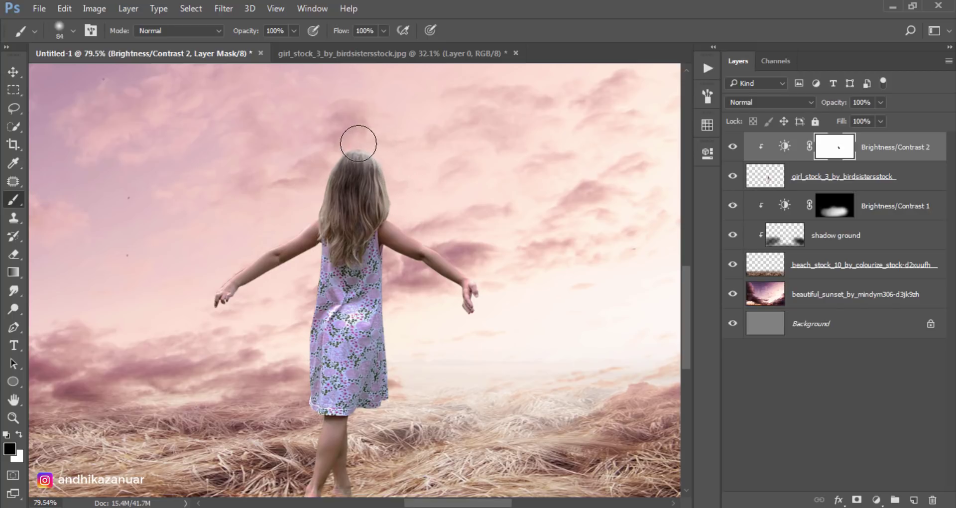
Step: With a 30 px brush, mask the darkening off both arm edges and the dress's right edge
{"action": "key", "text": "bracketleft"}
{"action": "key", "text": "bracketleft"}
{"action": "key", "text": "bracketleft"}
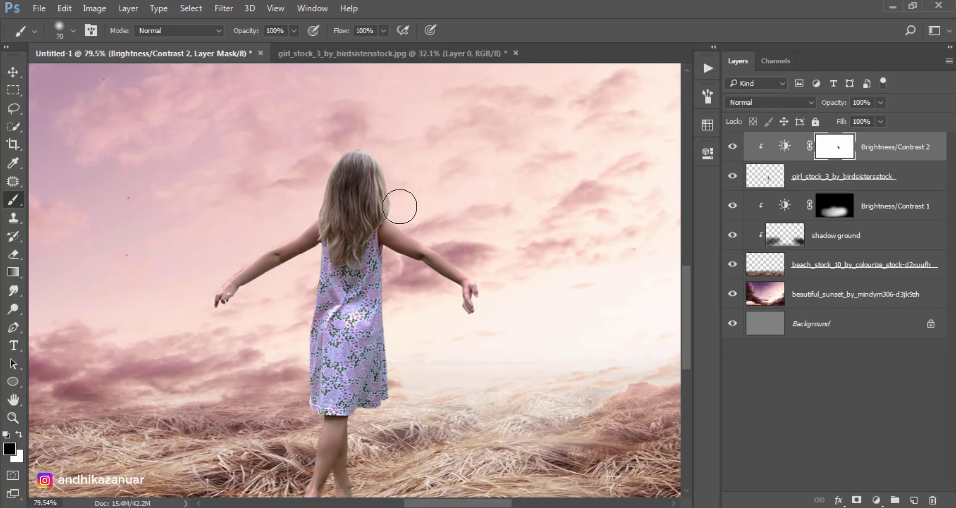
{"action": "key", "text": "bracketleft"}
{"action": "key", "text": "bracketleft"}
{"action": "mouse_move", "coordinate": [392, 224]}
{"action": "left_mouse_down"}
{"action": "mouse_move", "coordinate": [474, 284]}
{"action": "mouse_move", "coordinate": [461, 259]}
{"action": "mouse_move", "coordinate": [394, 225]}
{"action": "left_mouse_up"}
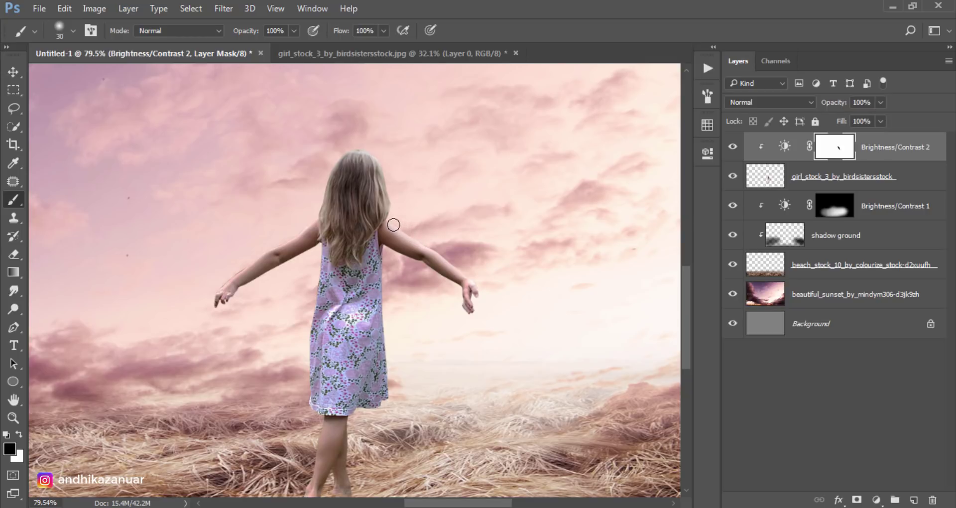
{"action": "left_click_drag", "start_coordinate": [320, 212], "coordinate": [199, 299]}
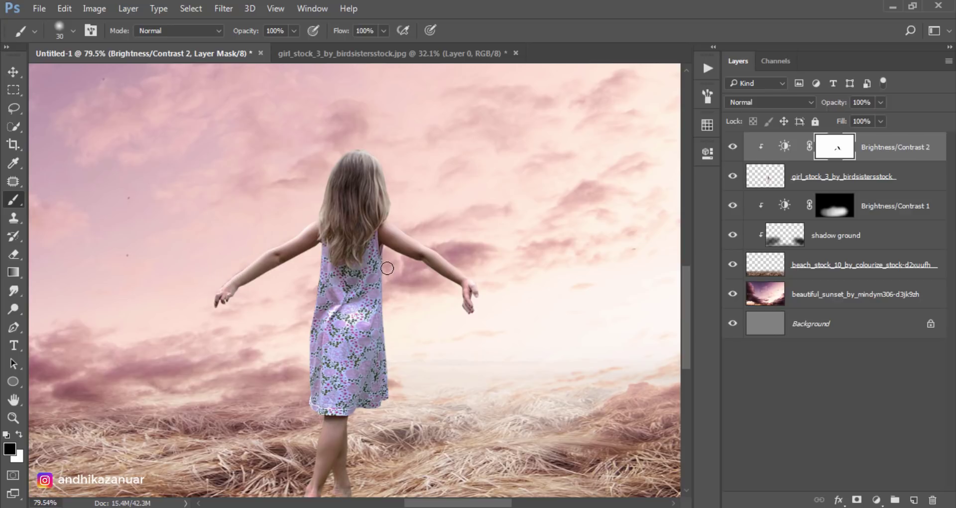
{"action": "left_click_drag", "start_coordinate": [387, 268], "coordinate": [390, 405]}
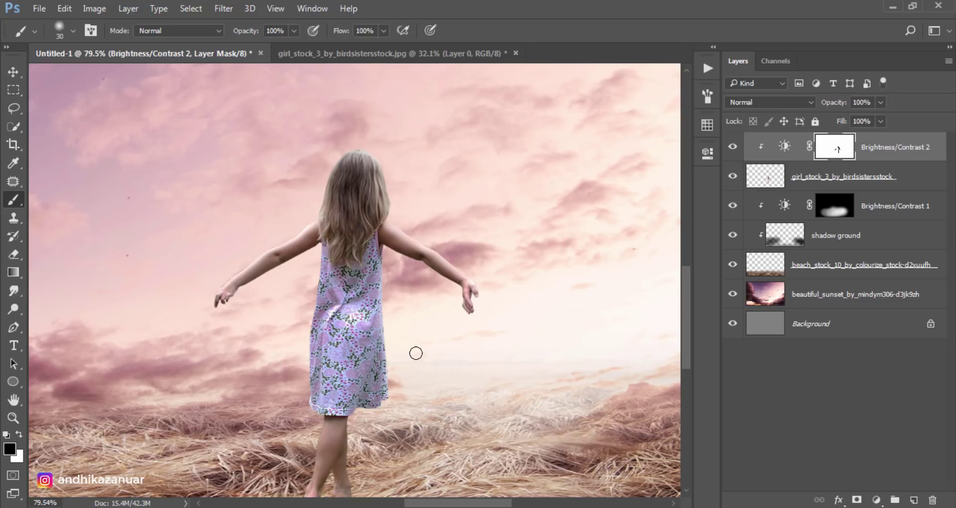
{"action": "key", "text": "bracketright"}
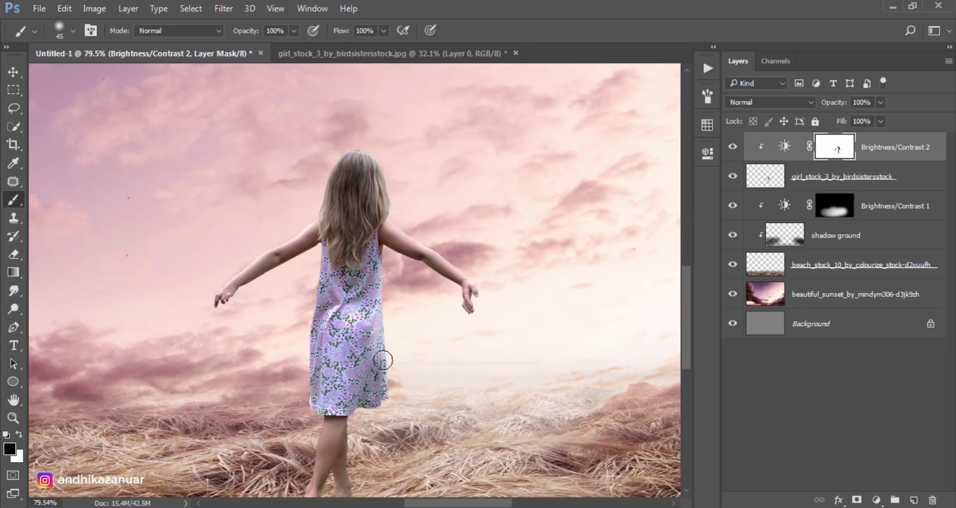
{"action": "key", "text": "bracketright"}
{"action": "key", "text": "bracketright"}
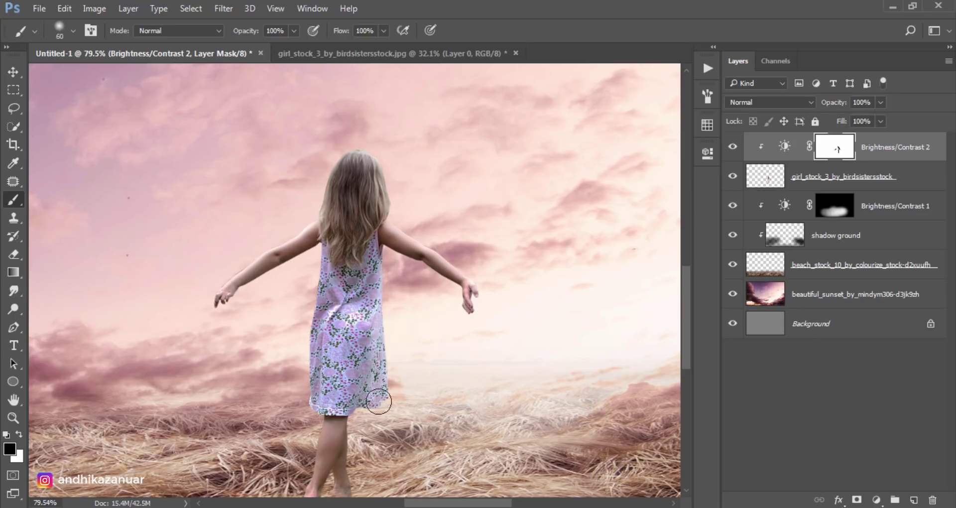
{"action": "left_click_drag", "start_coordinate": [685, 291], "coordinate": [686, 334]}
{"action": "key", "text": "bracketleft"}
{"action": "key", "text": "bracketleft"}
{"action": "key", "text": "bracketleft"}
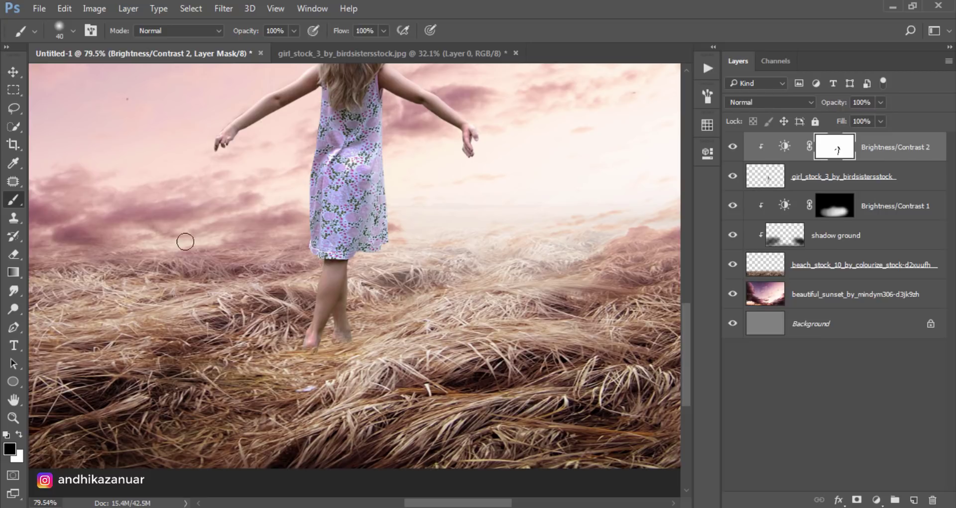
{"action": "left_click", "coordinate": [14, 71]}
{"action": "key", "text": "ctrl+0"}
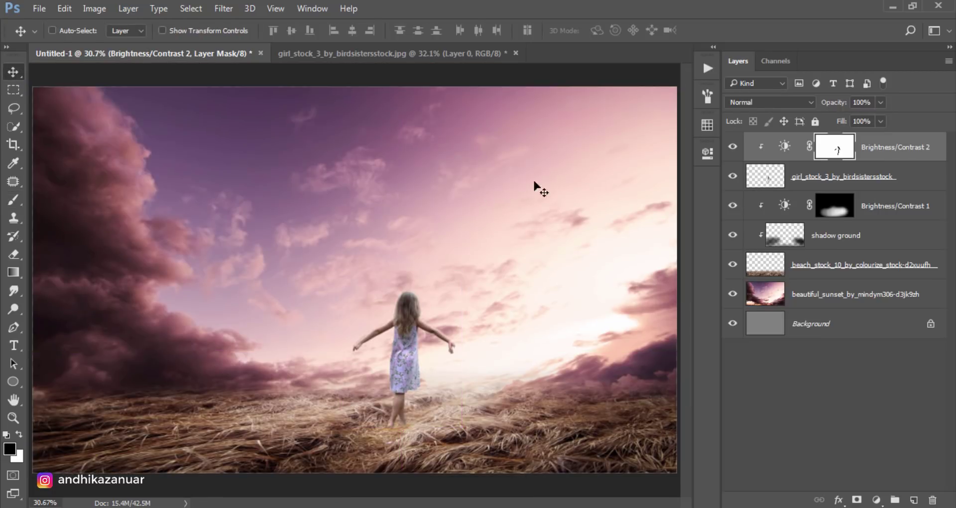
Step: Create a Soft Light layer named 'shadow model' directly above Brightness/Contrast 1
{"action": "left_click", "coordinate": [732, 147]}
{"action": "left_click", "coordinate": [870, 150]}
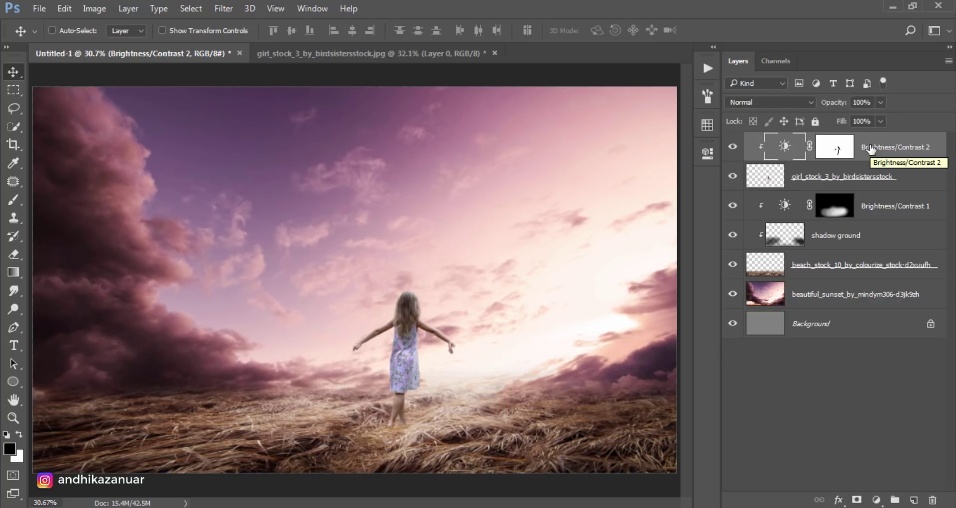
{"action": "left_click", "coordinate": [874, 207]}
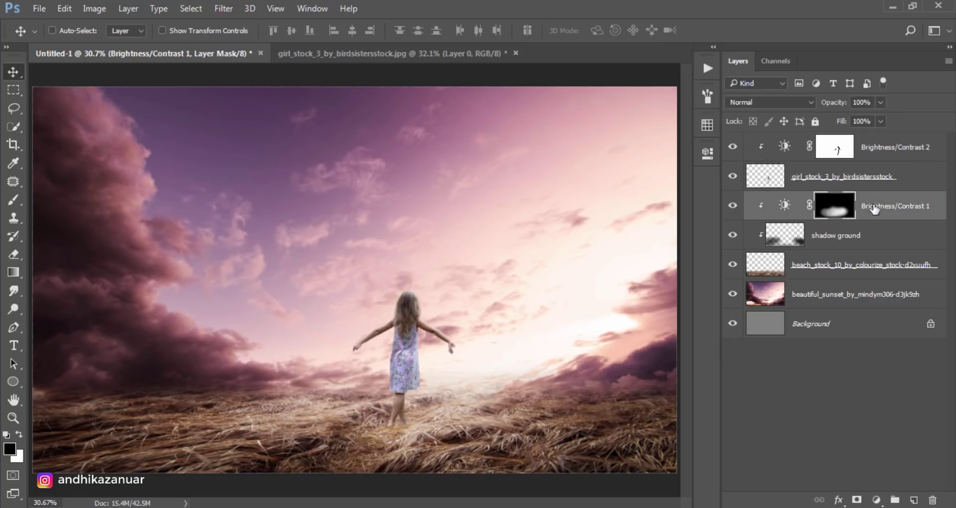
{"action": "left_click", "coordinate": [913, 500]}
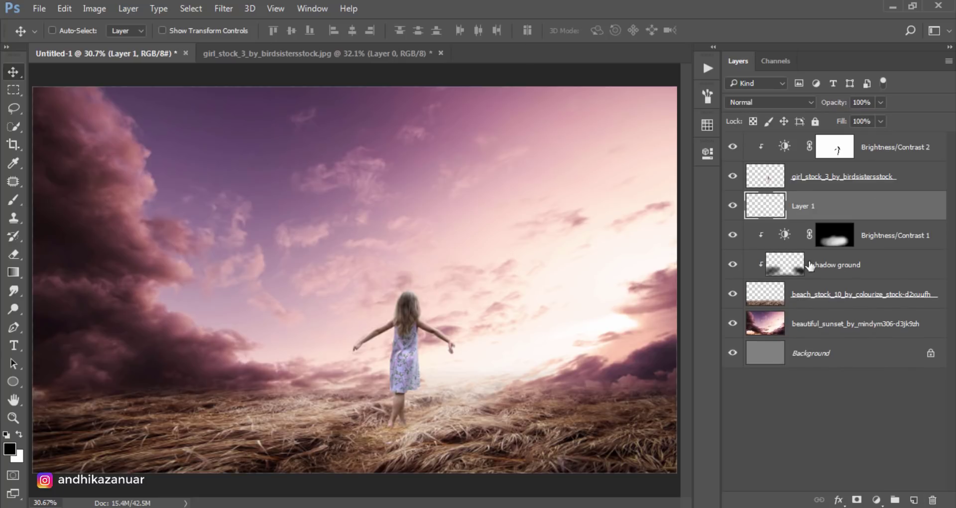
{"action": "double_click", "coordinate": [800, 209]}
{"action": "type", "text": "shad"}
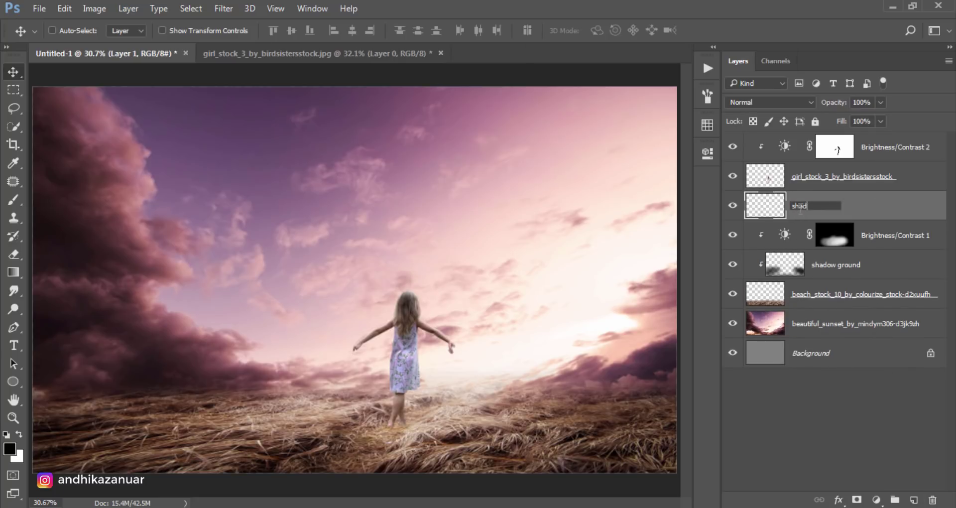
{"action": "type", "text": "ow model"}
{"action": "key", "text": "Return"}
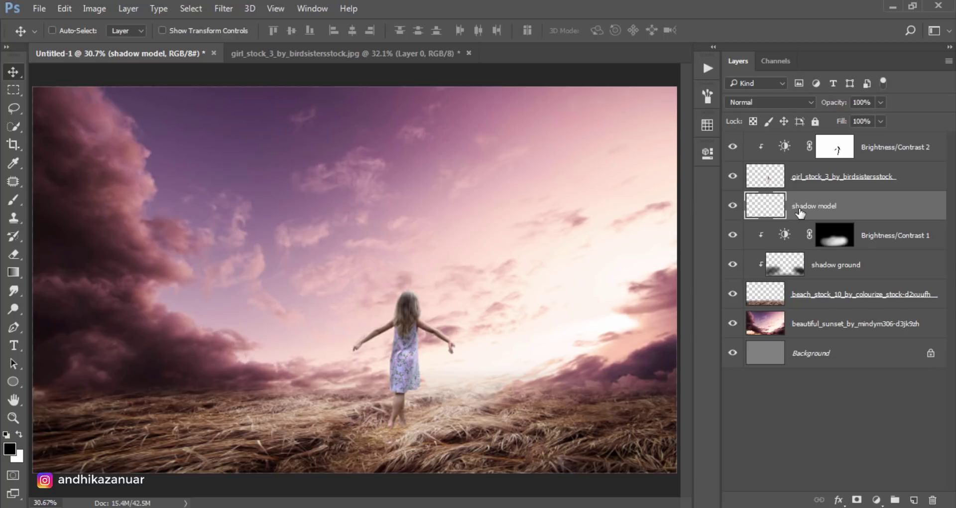
{"action": "left_click", "coordinate": [782, 103]}
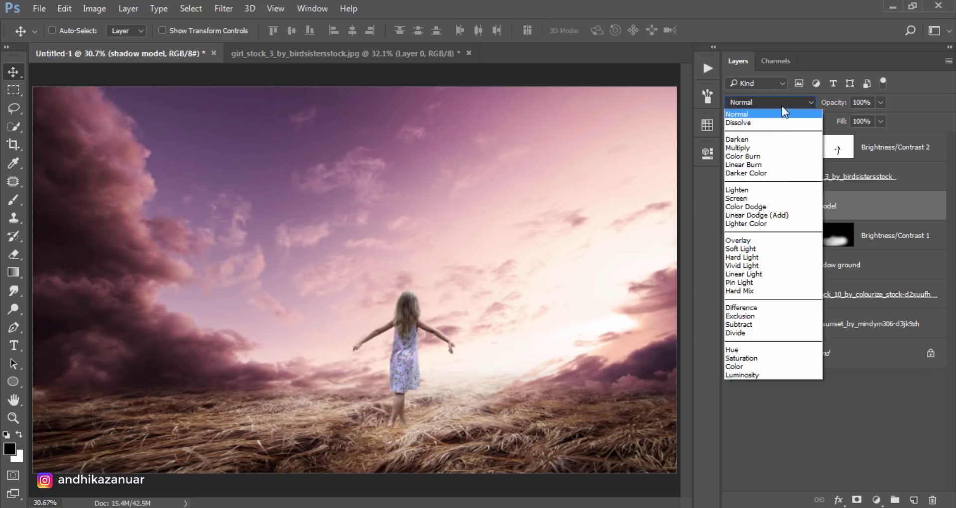
{"action": "left_click", "coordinate": [780, 249]}
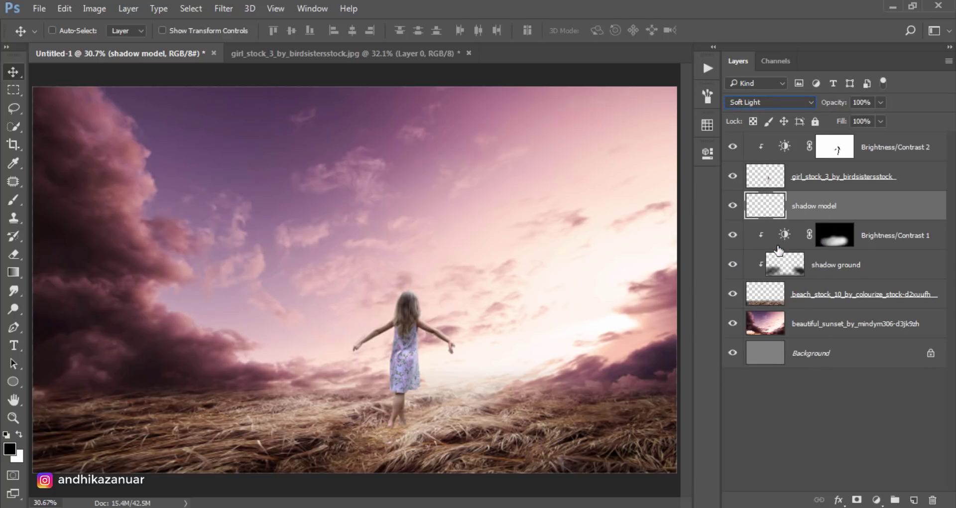
Step: Paint a faint shadow under the girl's feet using a 17% opacity brush, 81 px then 30 px
{"action": "left_click", "coordinate": [12, 203]}
{"action": "left_click", "coordinate": [61, 32]}
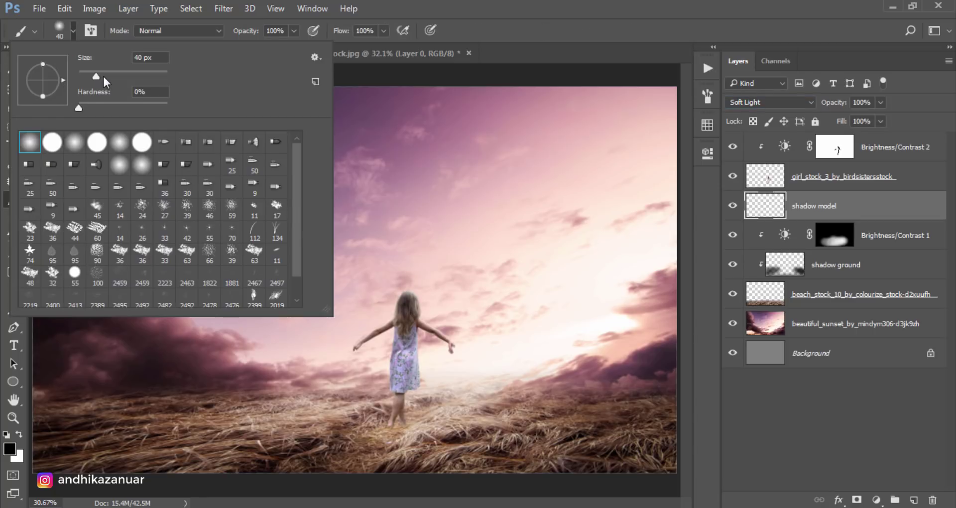
{"action": "left_click_drag", "start_coordinate": [103, 77], "coordinate": [122, 77]}
{"action": "left_click_drag", "start_coordinate": [289, 30], "coordinate": [241, 47]}
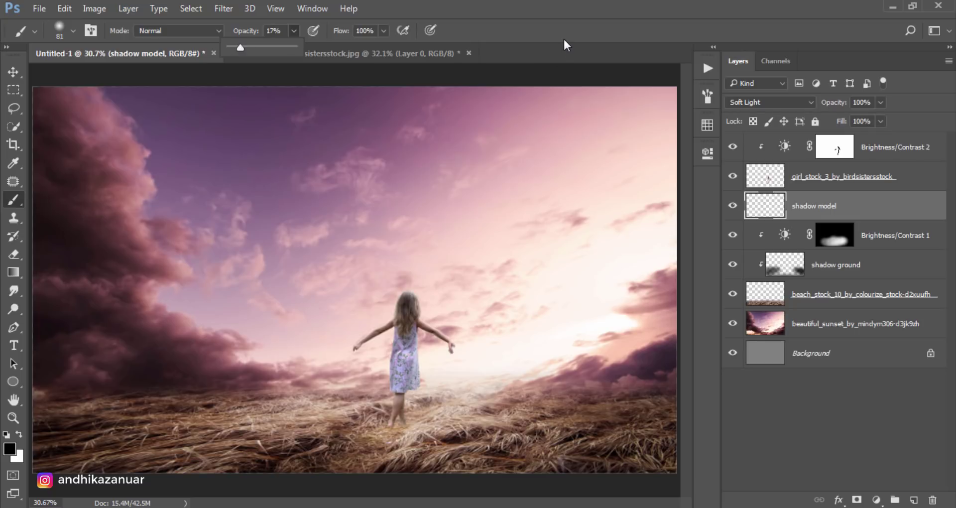
{"action": "key", "text": "ctrl+plus"}
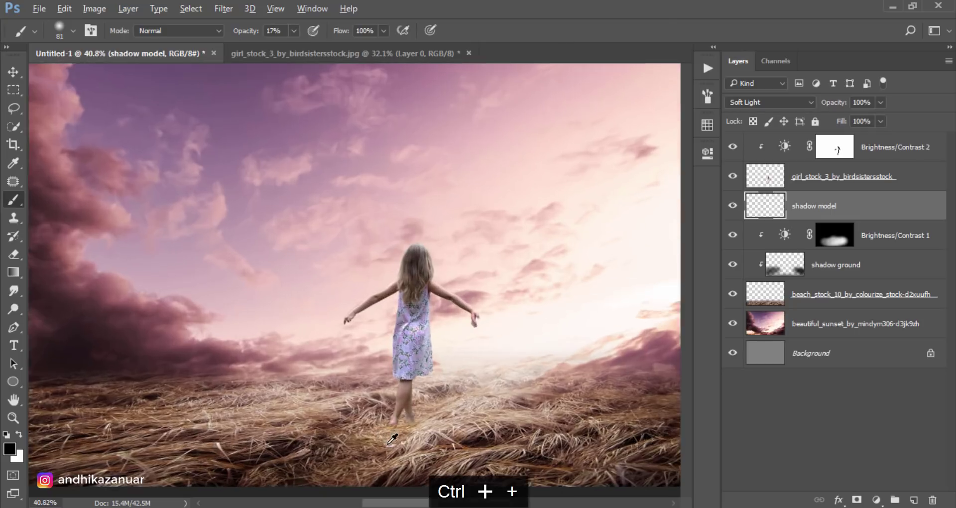
{"action": "key", "text": "ctrl+plus"}
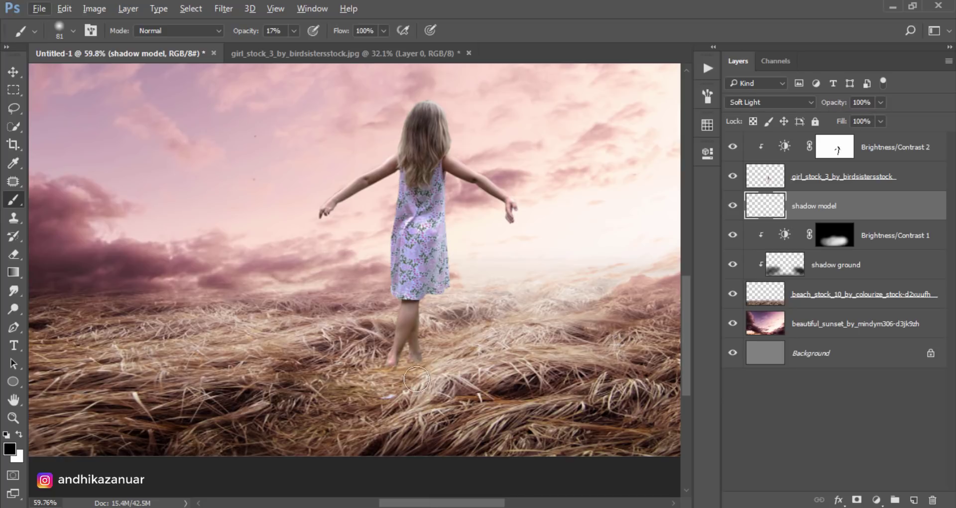
{"action": "left_click_drag", "start_coordinate": [416, 380], "coordinate": [408, 364]}
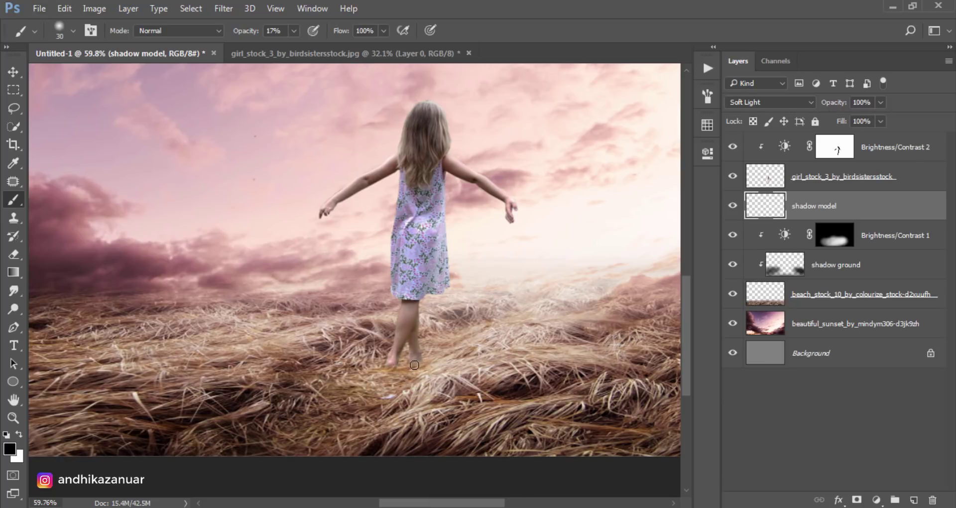
{"action": "left_click_drag", "start_coordinate": [379, 391], "coordinate": [411, 360]}
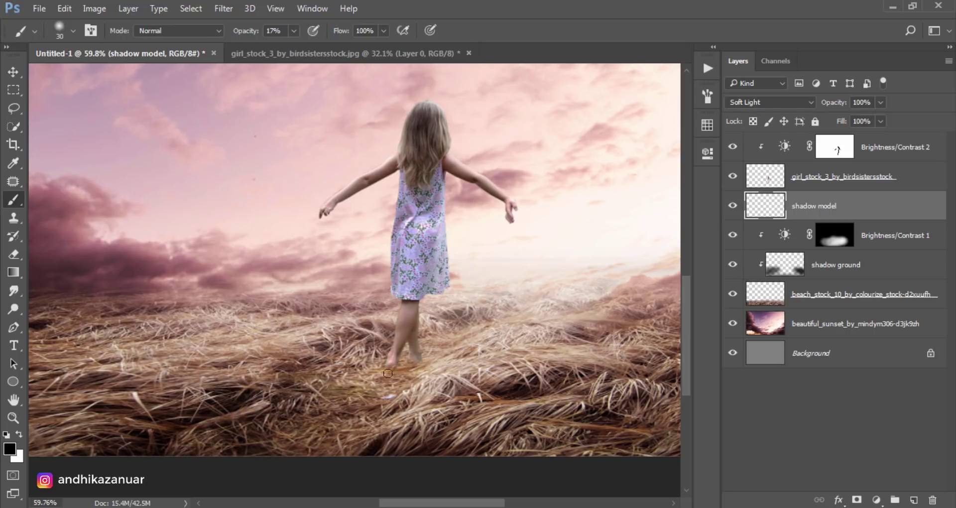
{"action": "left_click_drag", "start_coordinate": [348, 389], "coordinate": [285, 427]}
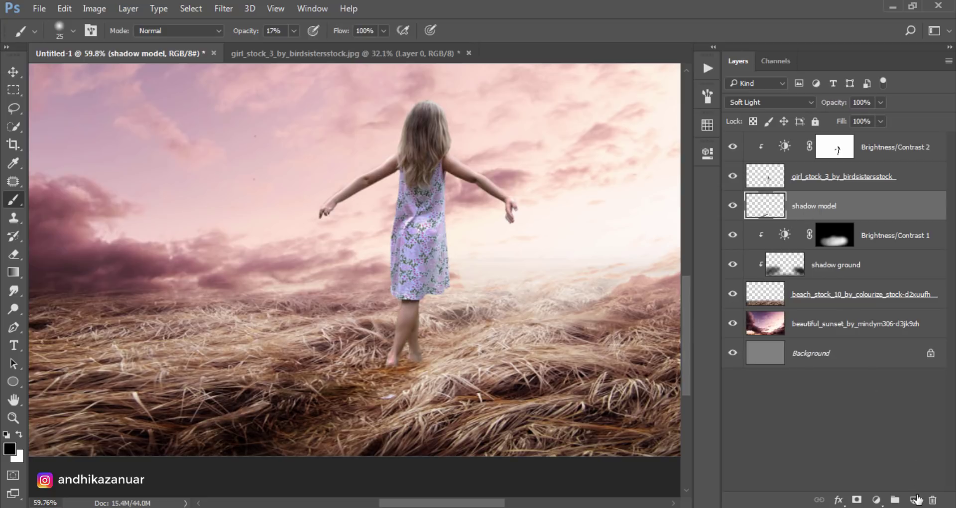
Step: Add a new empty layer named 'shadow model 2'
{"action": "left_click", "coordinate": [914, 500]}
{"action": "double_click", "coordinate": [802, 206]}
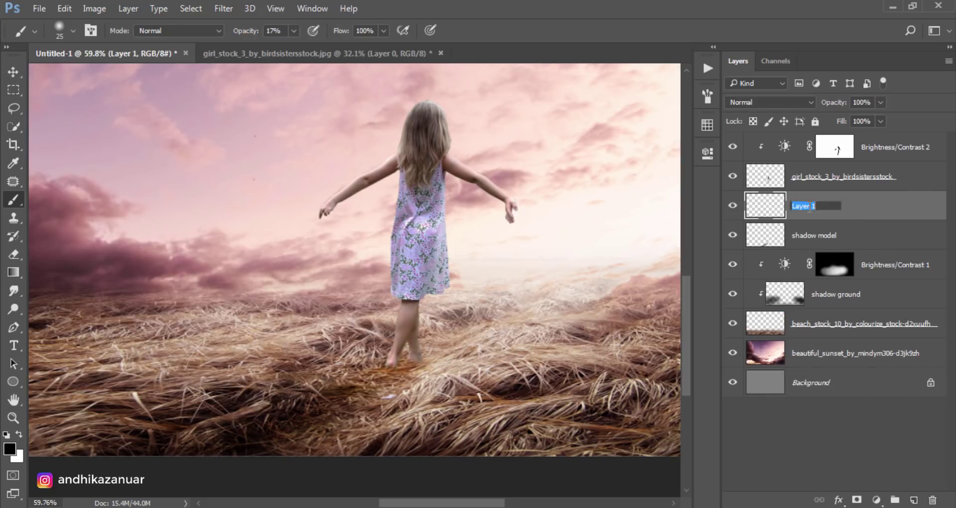
{"action": "type", "text": "shadow mod"}
{"action": "type", "text": "el 2"}
{"action": "key", "text": "Return"}
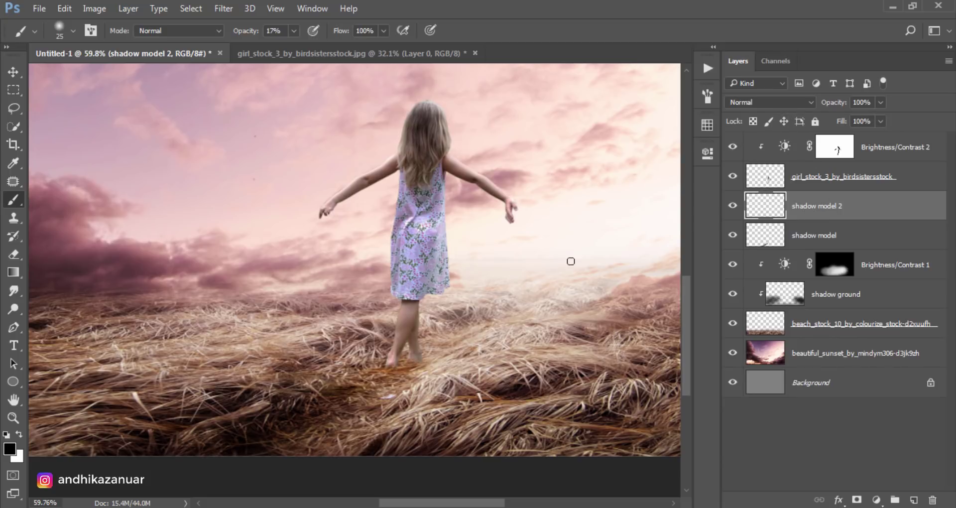
Step: Paint a cast shadow from the girl's feet down-left across the grass, then fit the view
{"action": "left_click_drag", "start_coordinate": [407, 364], "coordinate": [299, 411]}
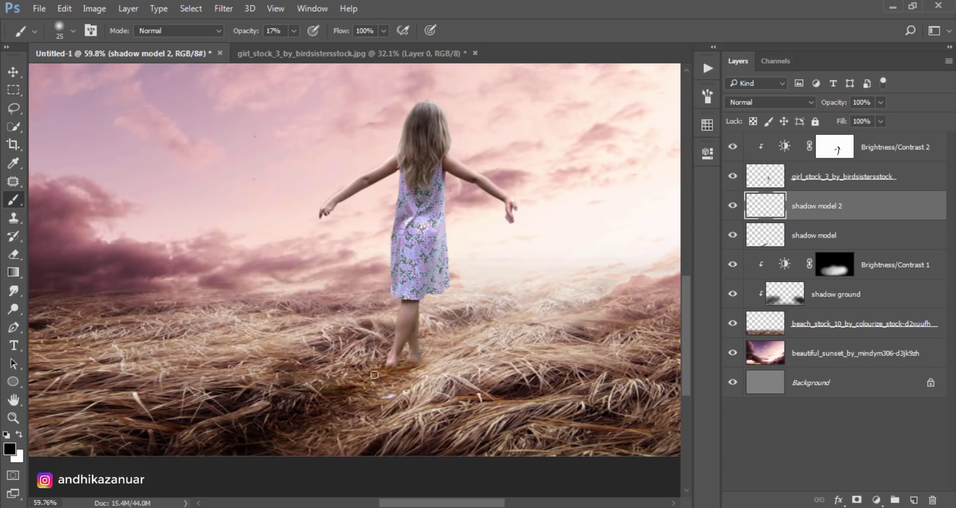
{"action": "left_click_drag", "start_coordinate": [421, 357], "coordinate": [341, 398]}
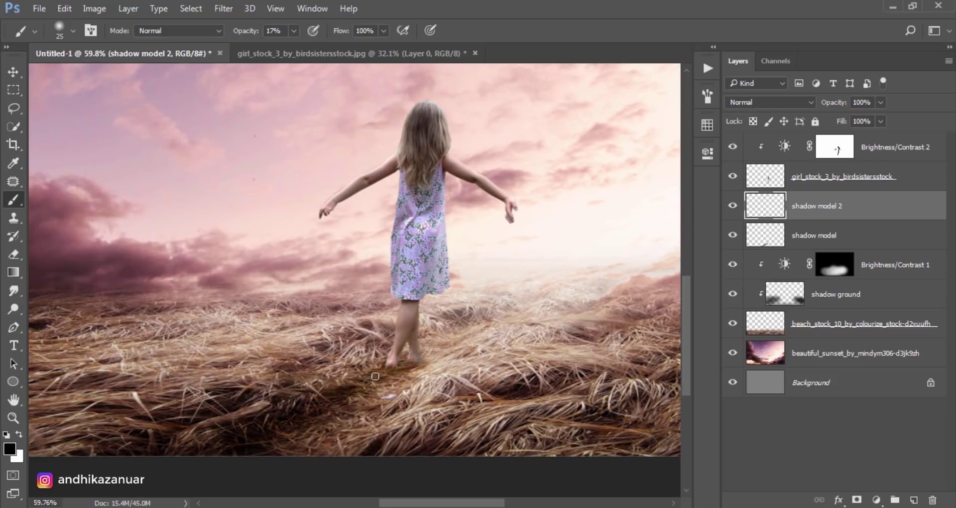
{"action": "left_click_drag", "start_coordinate": [407, 360], "coordinate": [245, 420]}
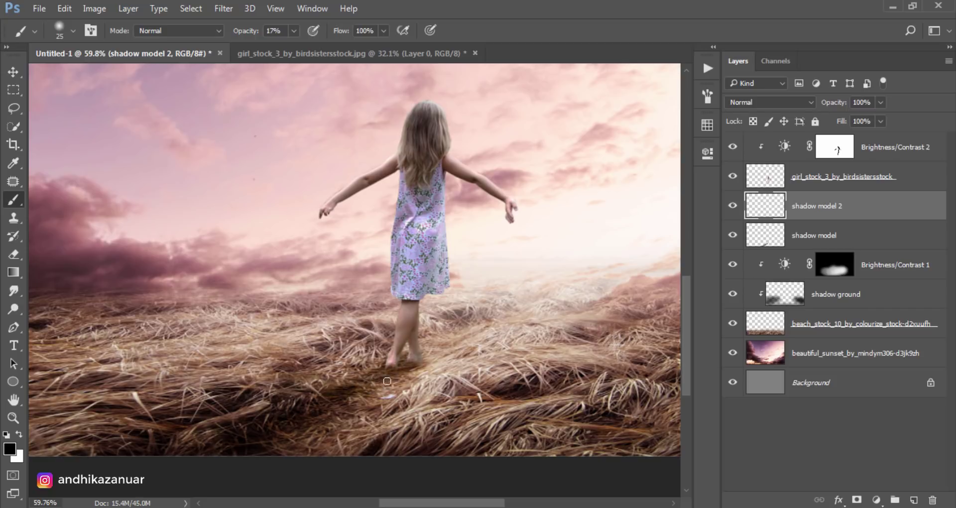
{"action": "left_click", "coordinate": [14, 71]}
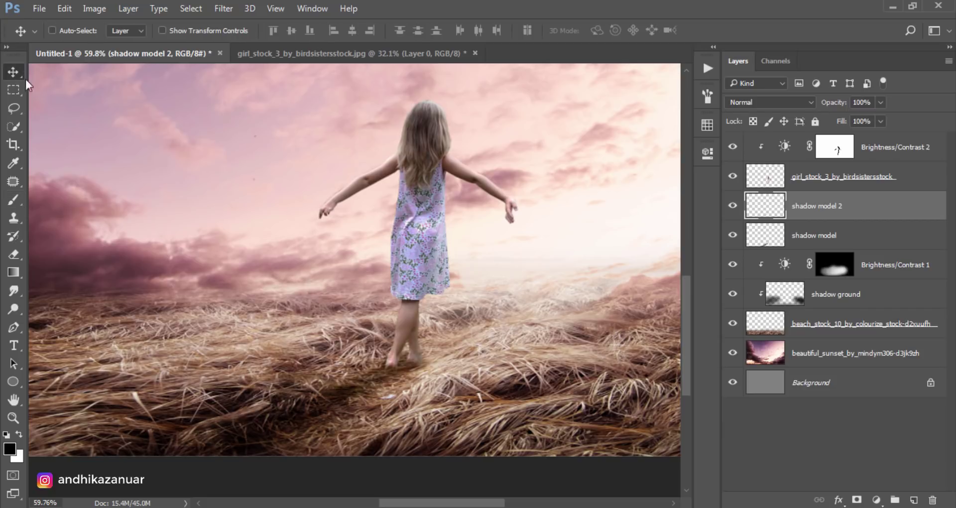
{"action": "key", "text": "ctrl+0"}
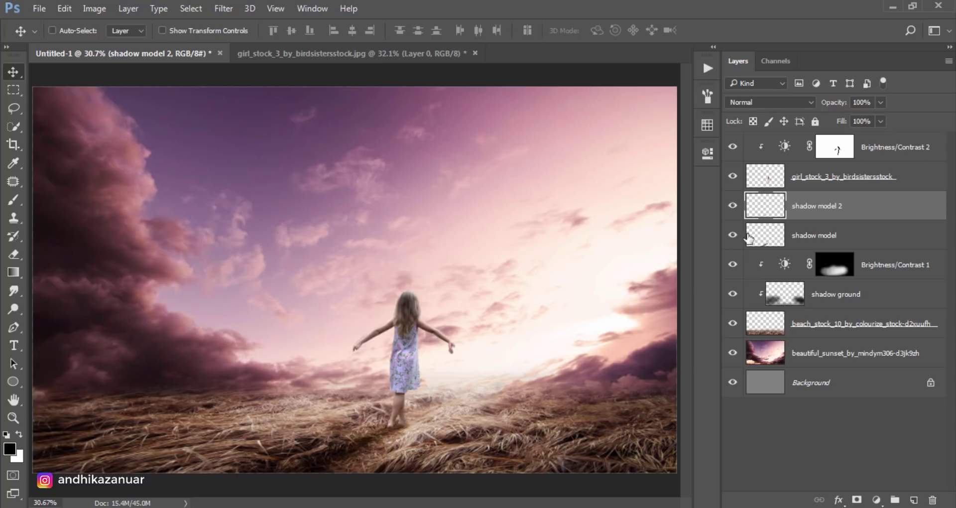
Step: Compare both shadow layers, then lower 'shadow model' to 74% opacity
{"action": "left_click", "coordinate": [733, 205]}
{"action": "left_click", "coordinate": [733, 206]}
{"action": "left_click", "coordinate": [734, 234]}
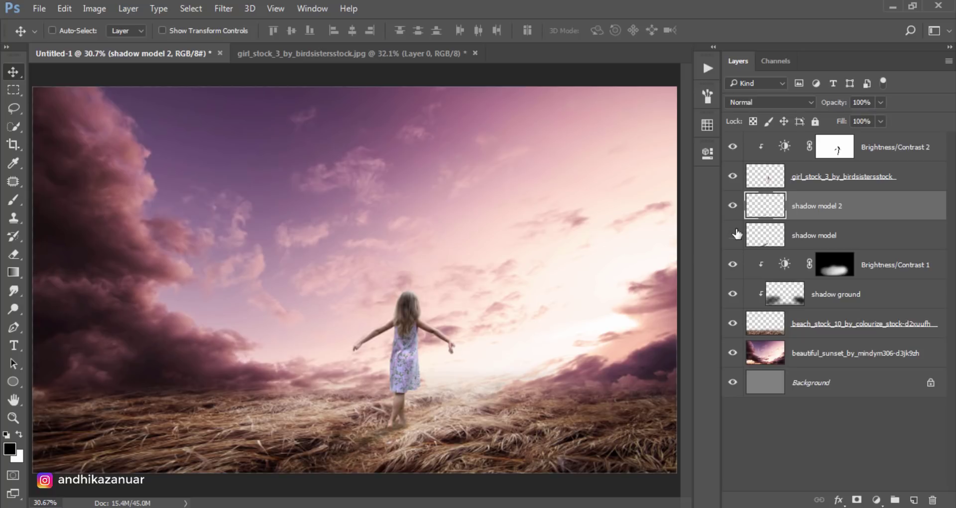
{"action": "left_click", "coordinate": [733, 235]}
{"action": "left_click", "coordinate": [802, 240]}
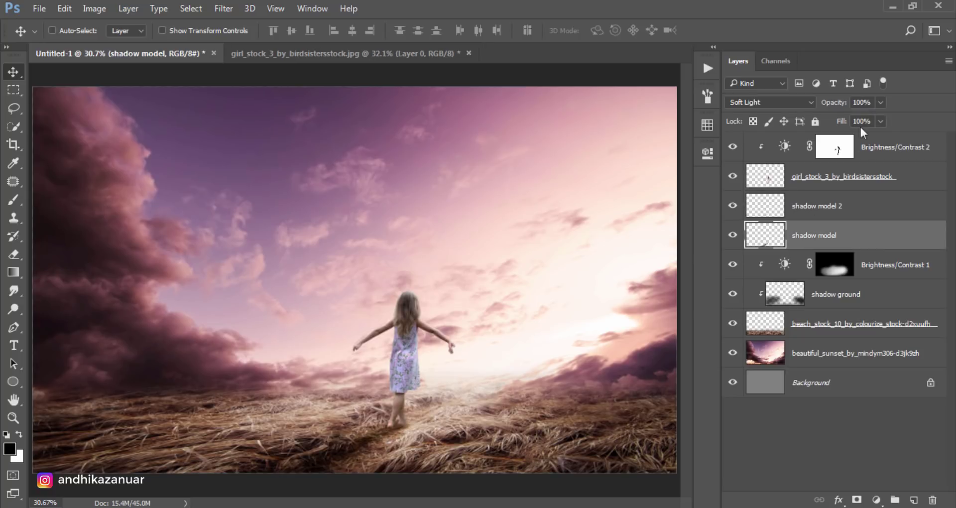
{"action": "left_click", "coordinate": [881, 103]}
{"action": "left_click_drag", "start_coordinate": [880, 121], "coordinate": [865, 120]}
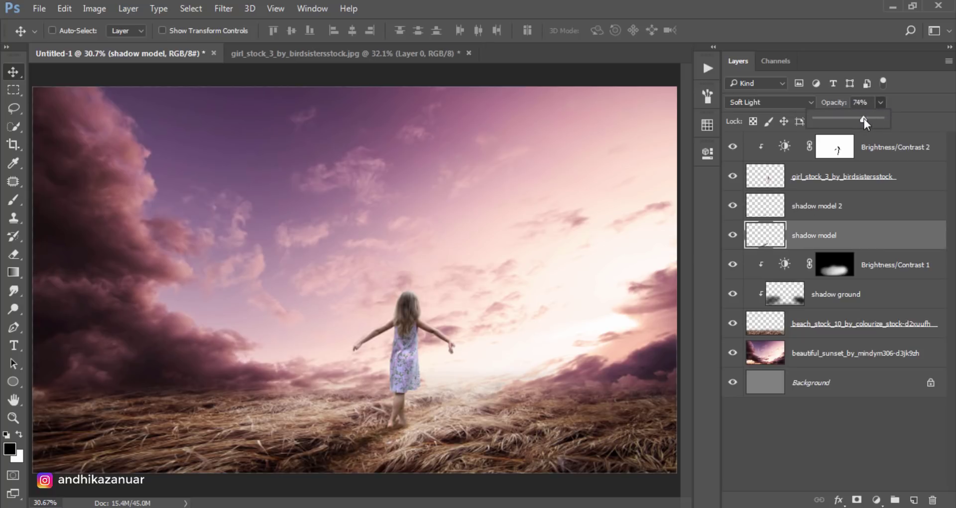
{"action": "left_click", "coordinate": [857, 236]}
{"action": "left_click", "coordinate": [889, 154]}
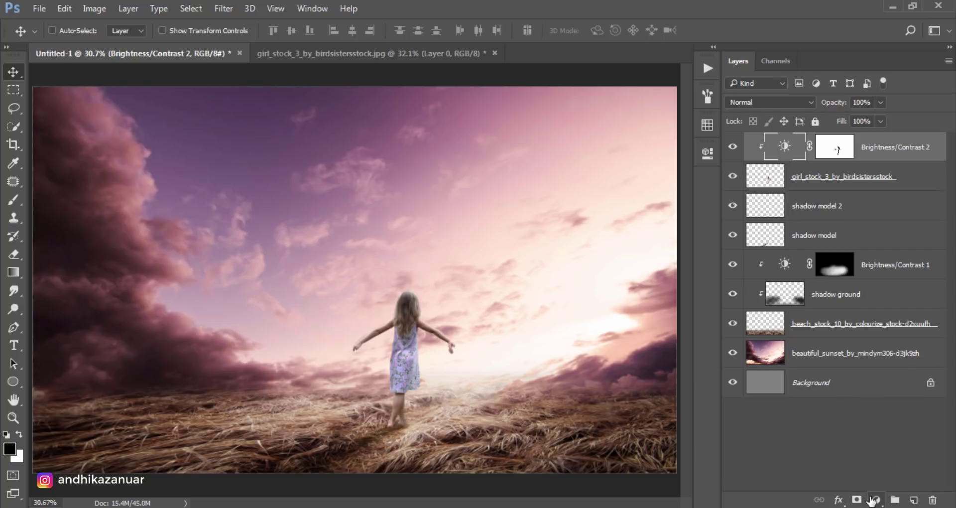
Step: Add a Gradient Map and set its dark end stop to pink ff81fe
{"action": "left_click", "coordinate": [876, 499]}
{"action": "left_click", "coordinate": [880, 471]}
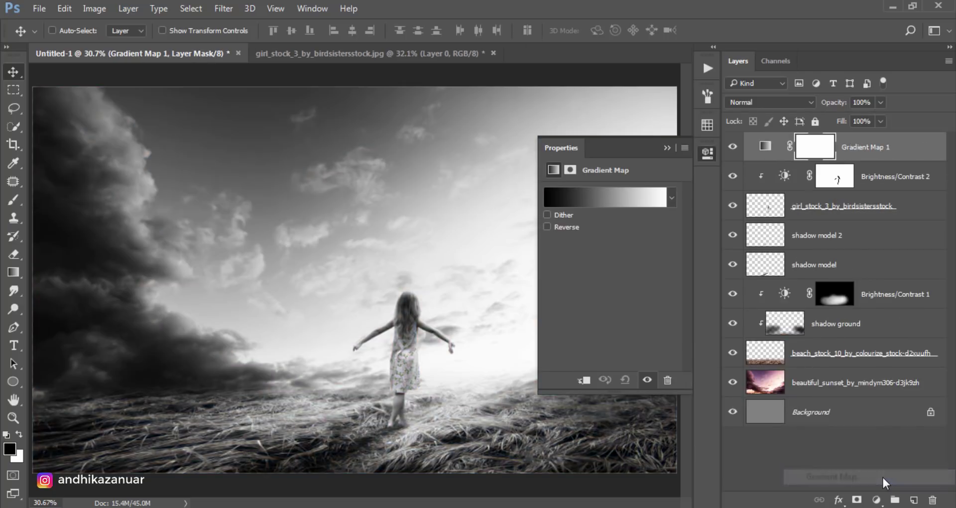
{"action": "left_click", "coordinate": [629, 199]}
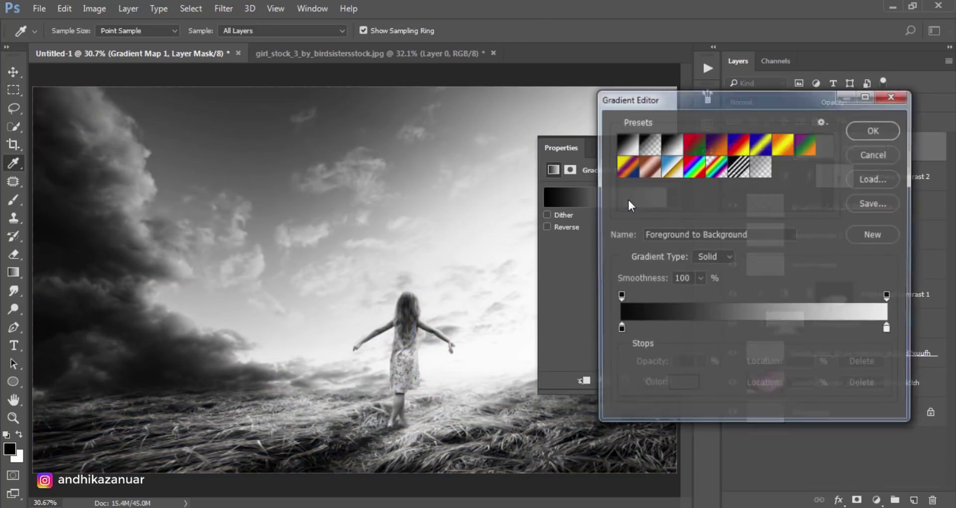
{"action": "left_click", "coordinate": [619, 330]}
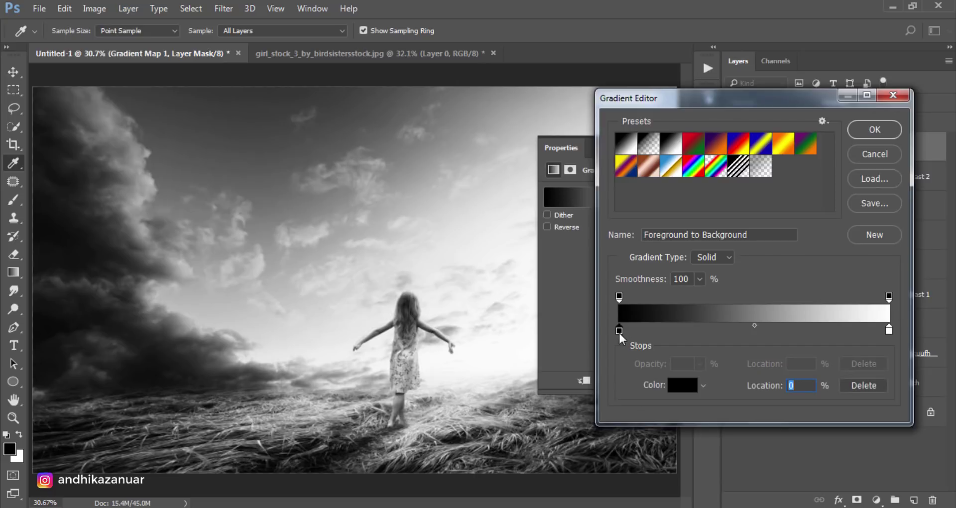
{"action": "left_click", "coordinate": [678, 387]}
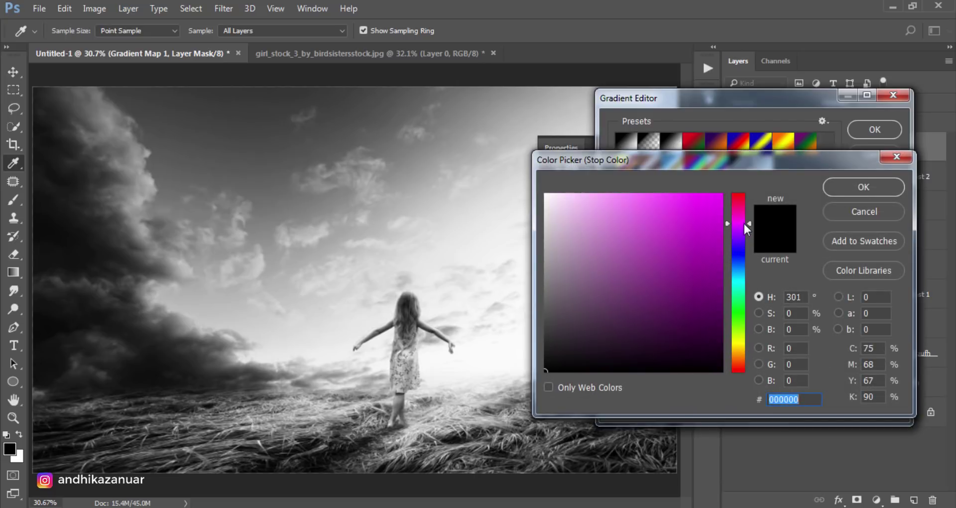
{"action": "left_click", "coordinate": [631, 193]}
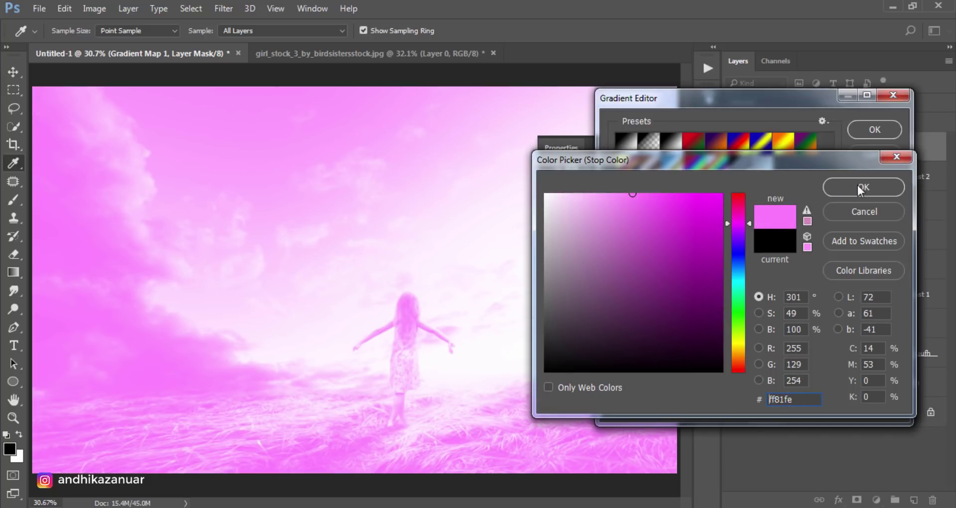
{"action": "left_click", "coordinate": [860, 189]}
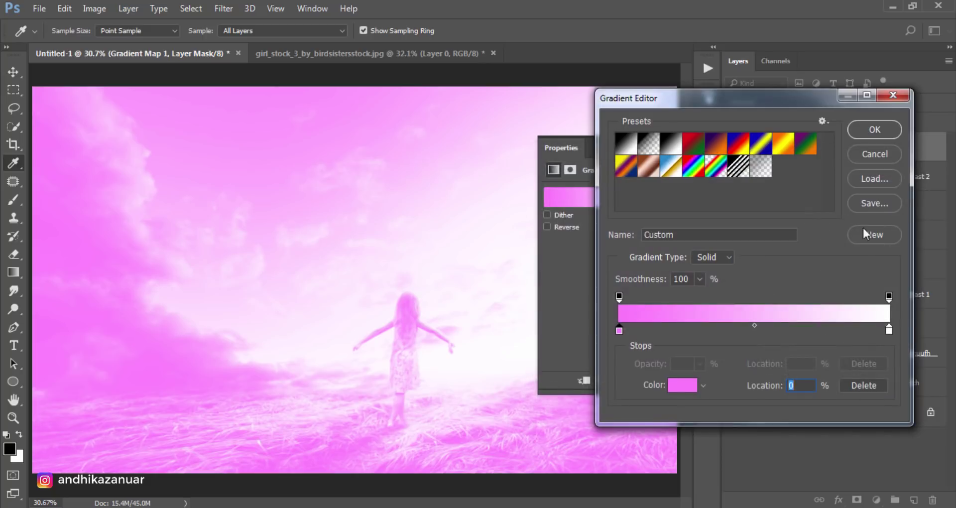
Step: Set the gradient's light end stop to pale yellow ffec82 and apply it
{"action": "left_click", "coordinate": [889, 330]}
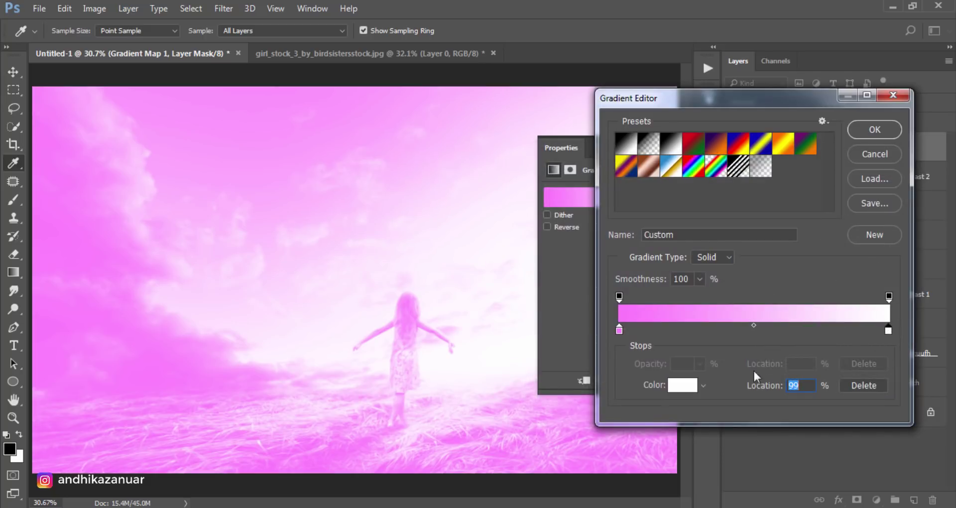
{"action": "left_click", "coordinate": [691, 388]}
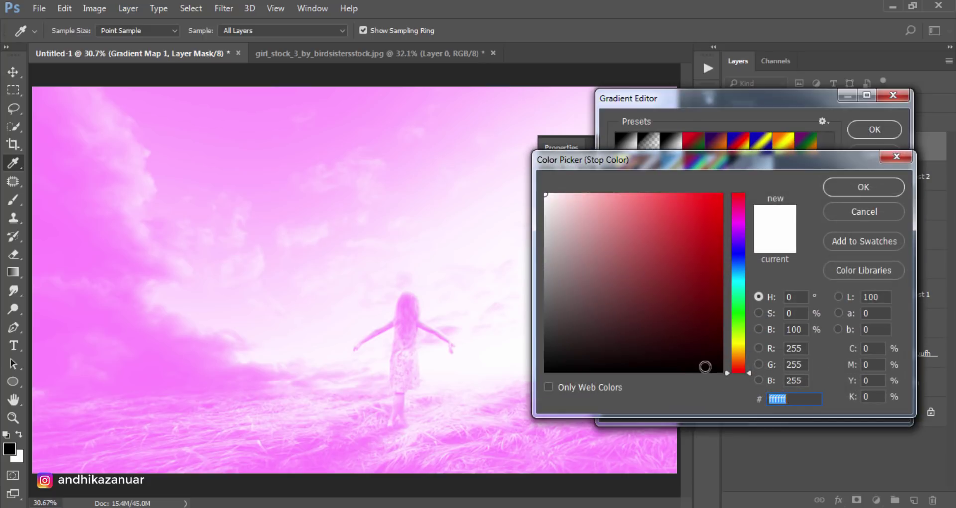
{"action": "left_click_drag", "start_coordinate": [740, 349], "coordinate": [739, 348]}
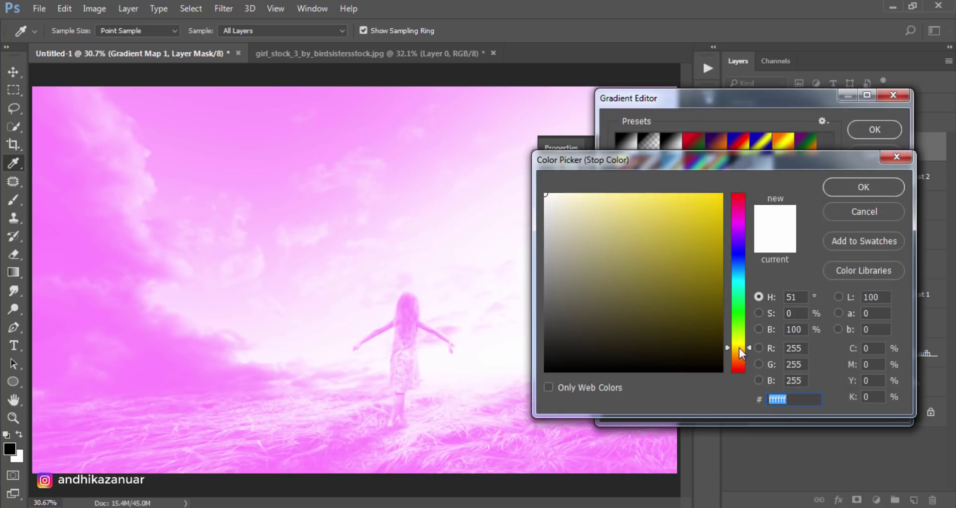
{"action": "left_click_drag", "start_coordinate": [678, 308], "coordinate": [631, 194]}
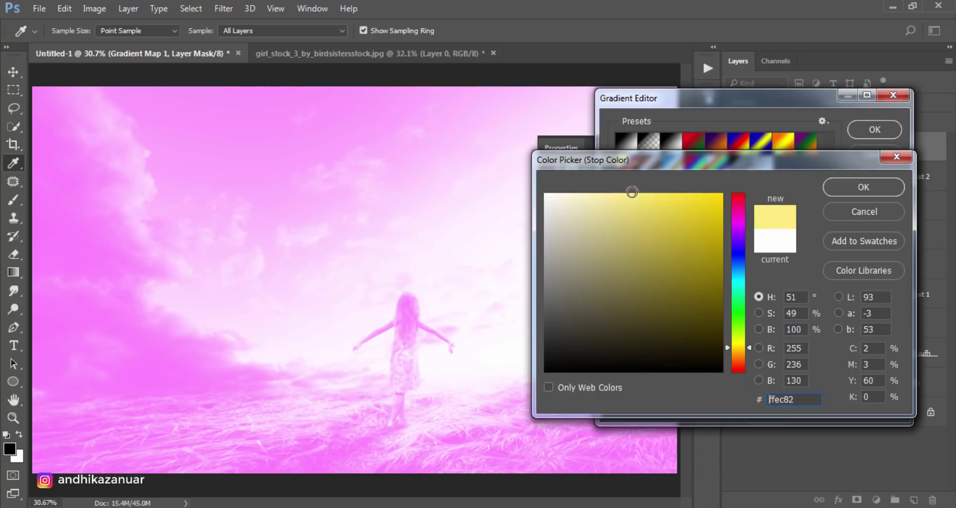
{"action": "left_click", "coordinate": [847, 187]}
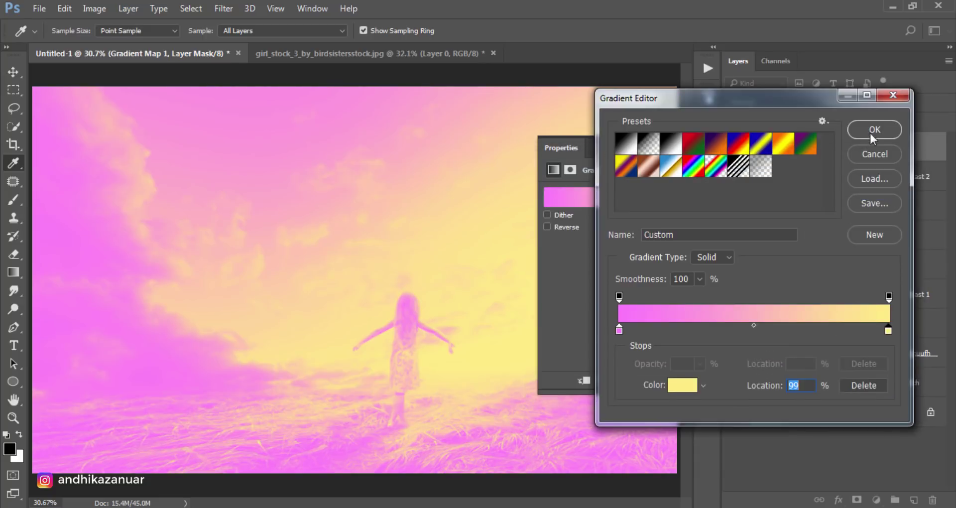
{"action": "left_click", "coordinate": [869, 132]}
Step: Drop Gradient Map 1 to about 10% opacity and toggle its visibility to compare
{"action": "left_click", "coordinate": [668, 148]}
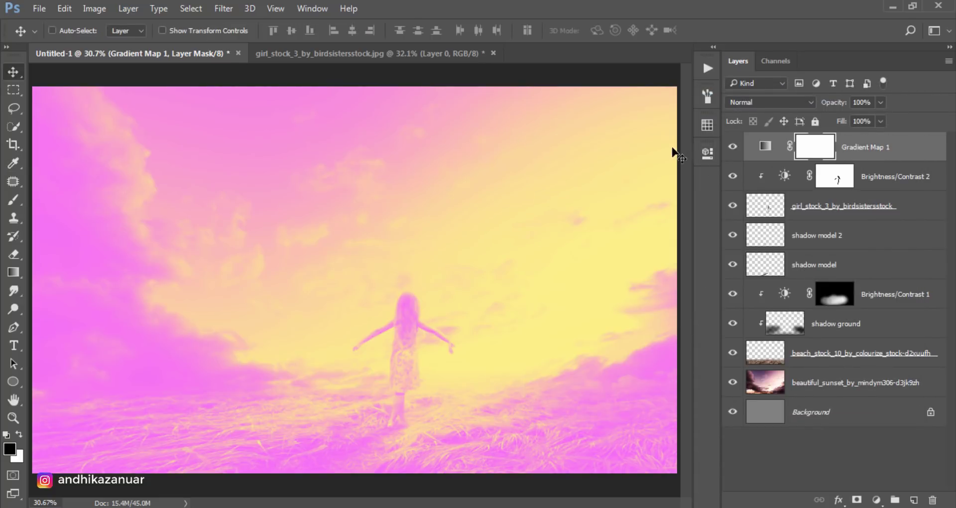
{"action": "left_click", "coordinate": [880, 102]}
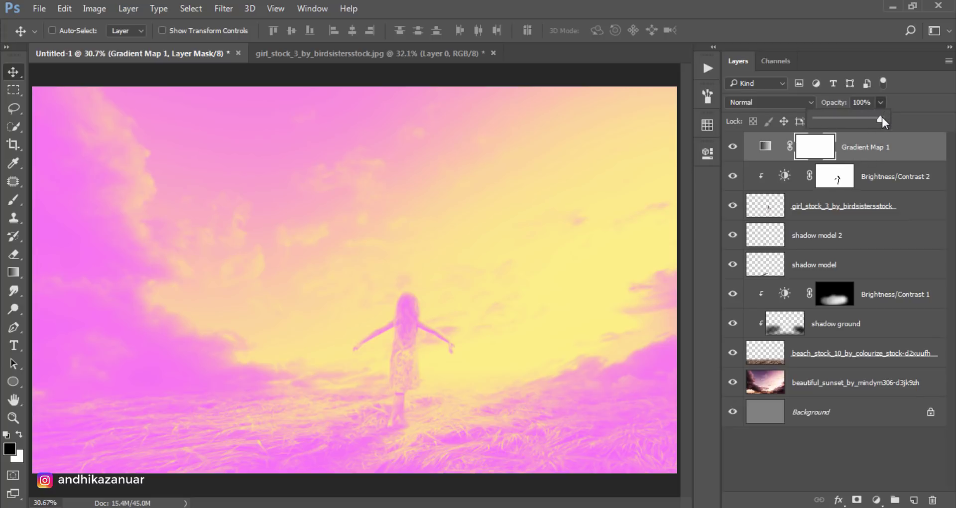
{"action": "left_click_drag", "start_coordinate": [837, 120], "coordinate": [824, 120]}
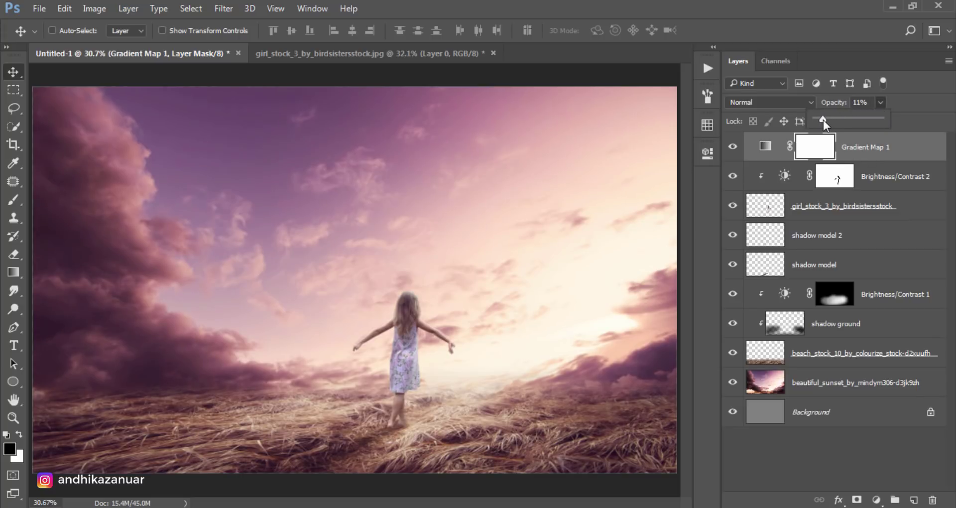
{"action": "left_click", "coordinate": [765, 146]}
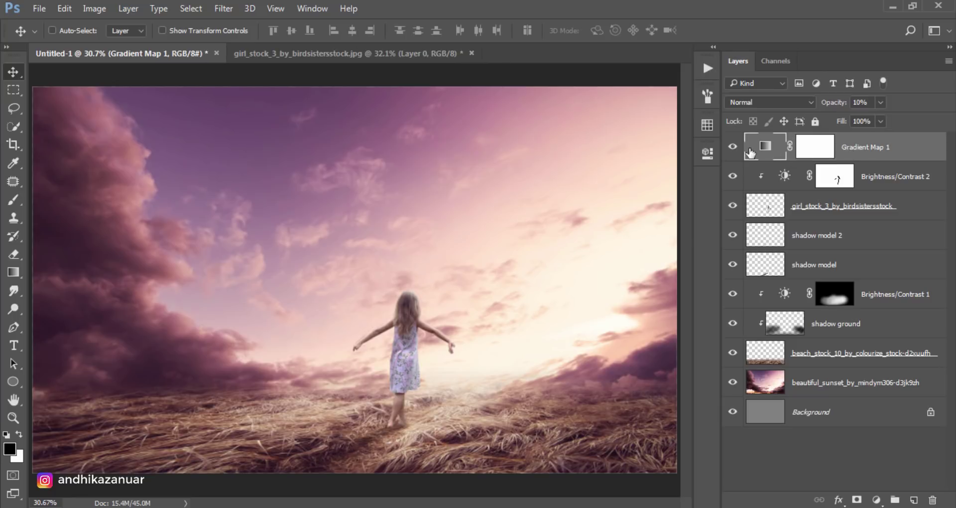
{"action": "left_click", "coordinate": [733, 148]}
Step: Add a Vibrance adjustment layer at +74 and toggle its visibility to compare the sunset colours
{"action": "left_click", "coordinate": [876, 499]}
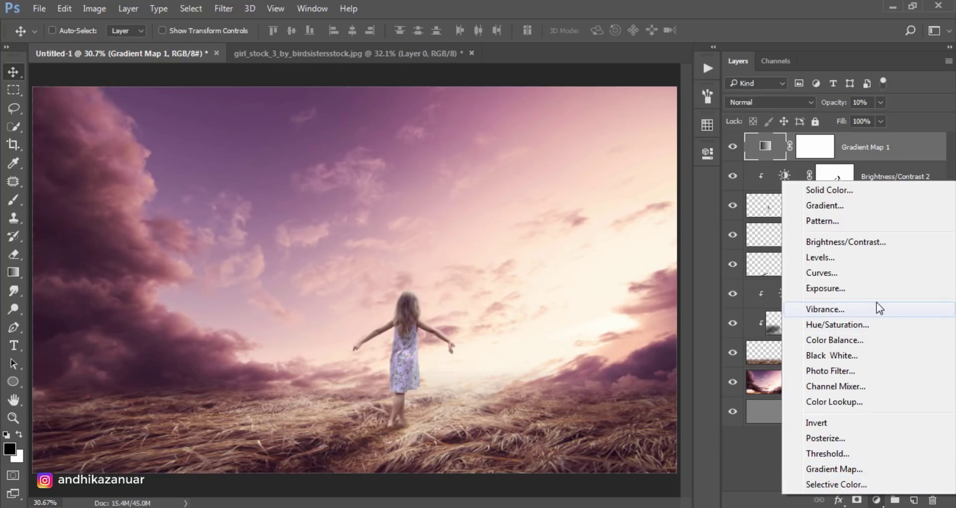
{"action": "left_click", "coordinate": [878, 309]}
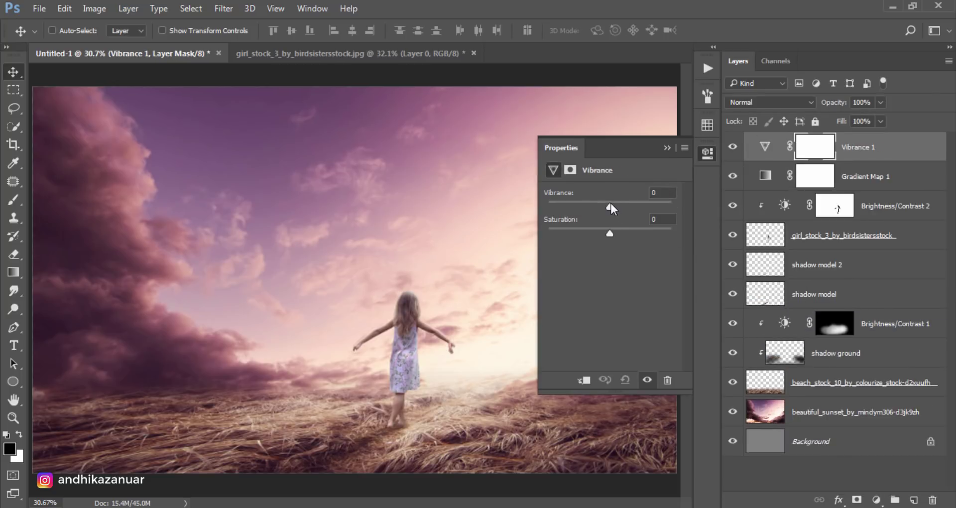
{"action": "left_click_drag", "start_coordinate": [611, 208], "coordinate": [655, 206]}
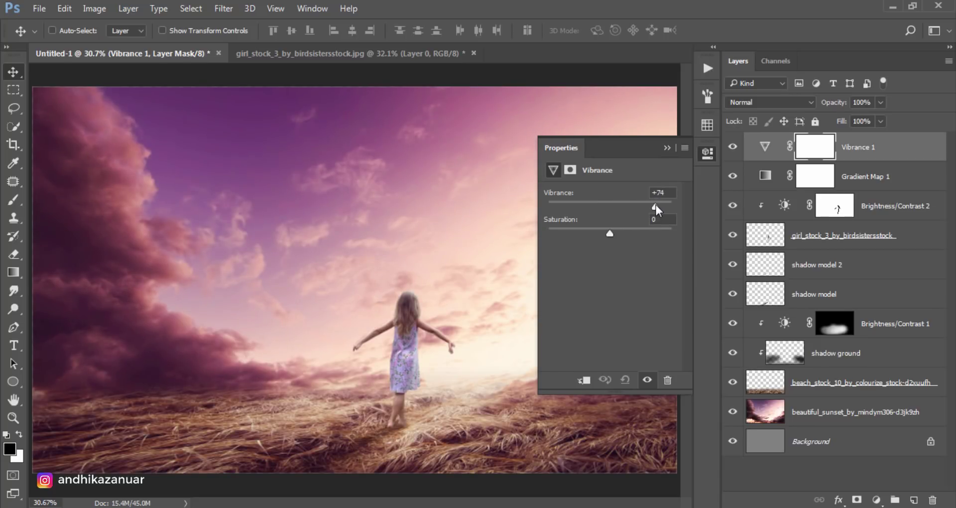
{"action": "left_click", "coordinate": [668, 148]}
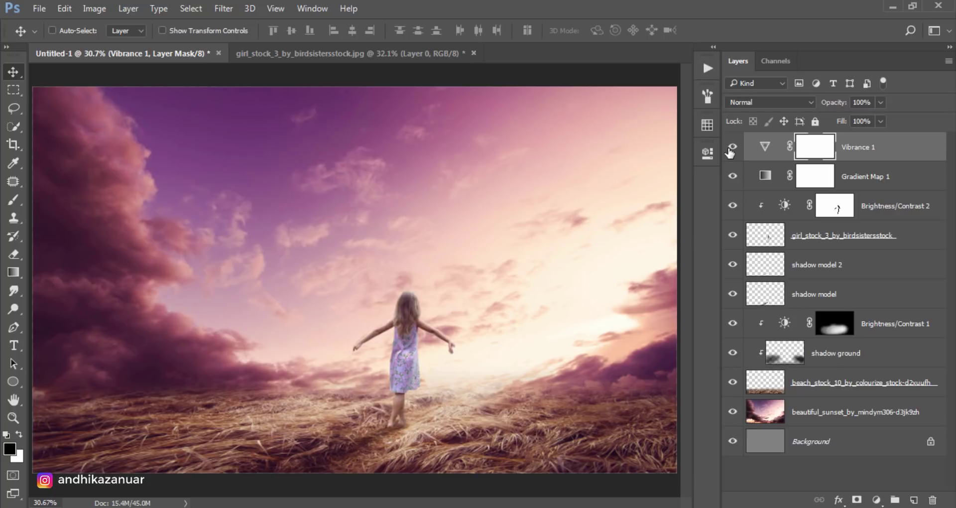
{"action": "left_click", "coordinate": [732, 147]}
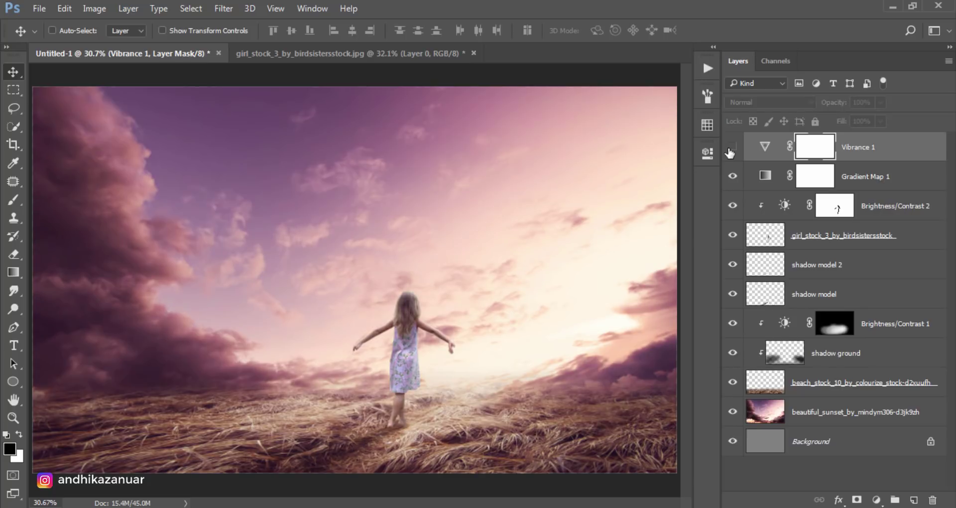
{"action": "left_click", "coordinate": [882, 155]}
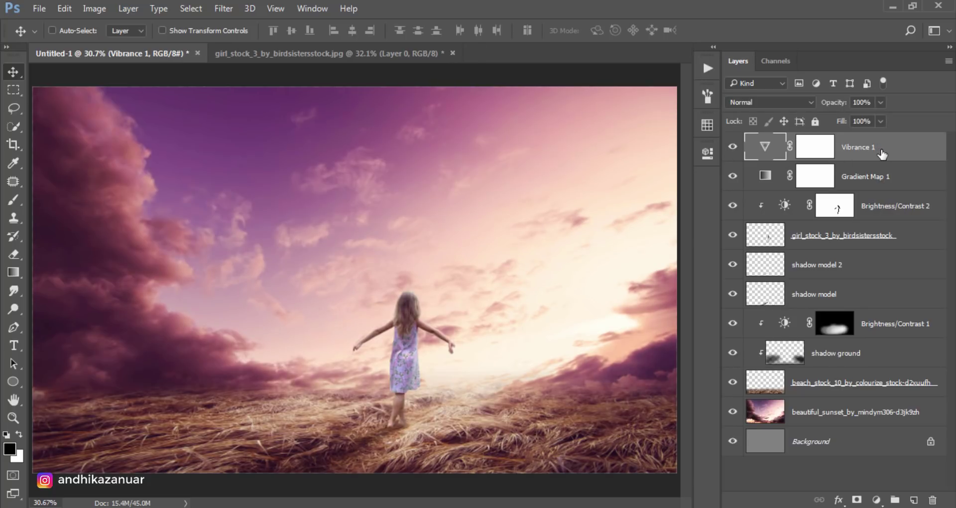